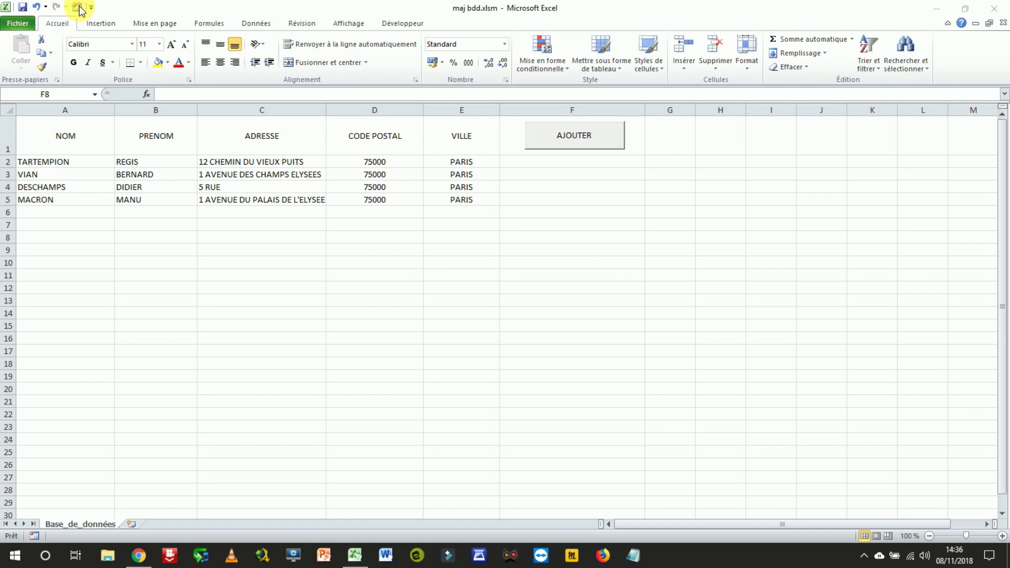
Show the Développeur ribbon commands above the Base_de_données sheet in maj bdd.xlsm.
click(396, 23)
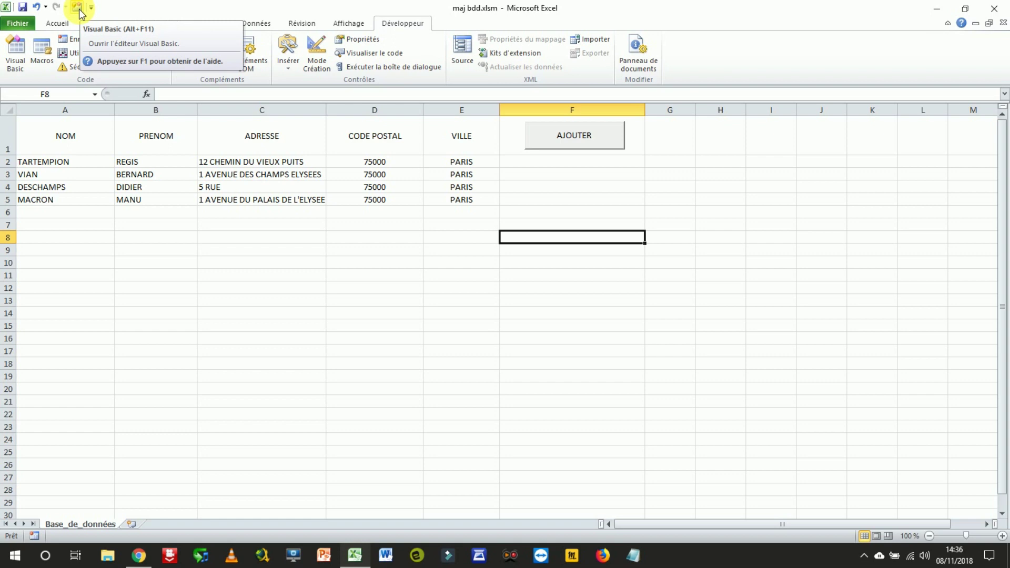
Open the VBA editor with Alt+F11 and bring up the ajout userform's design view.
click(202, 326)
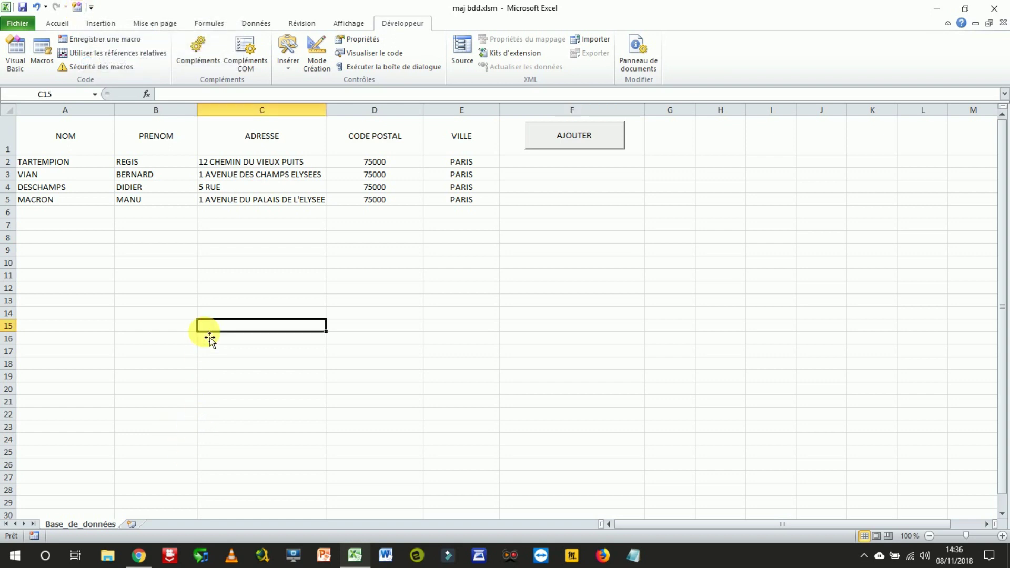
key(alt+F11)
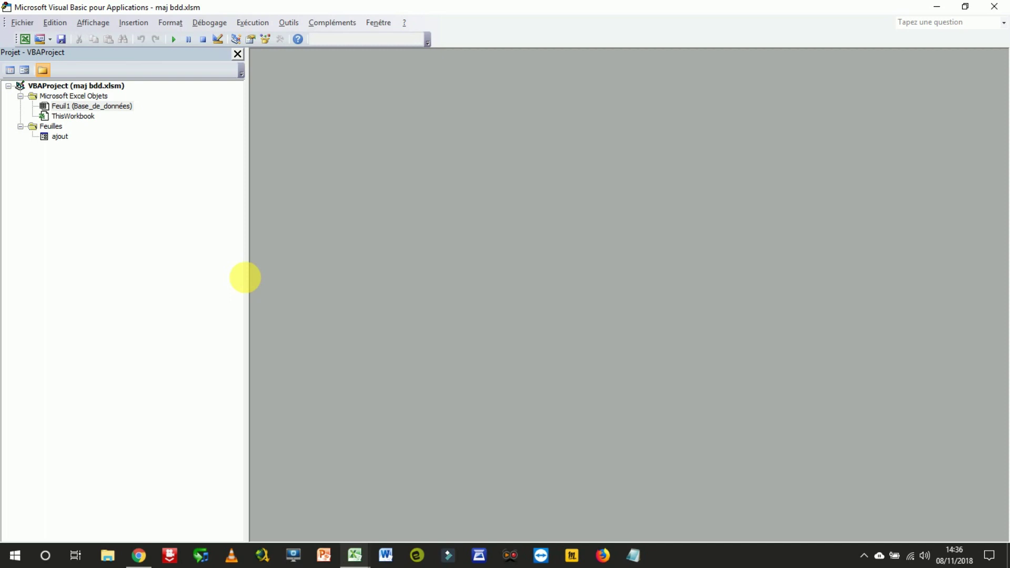
click(61, 136)
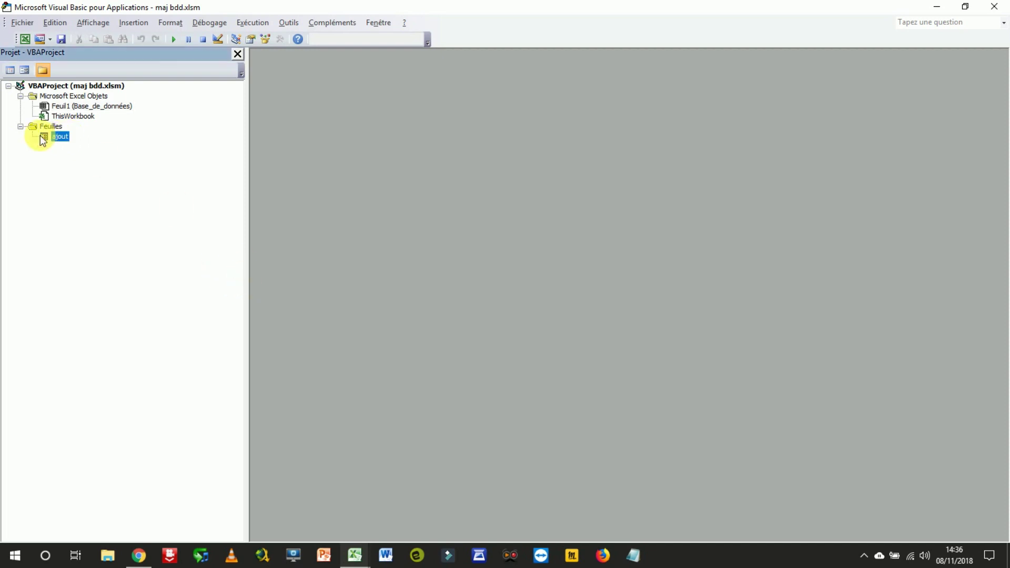
double_click(60, 136)
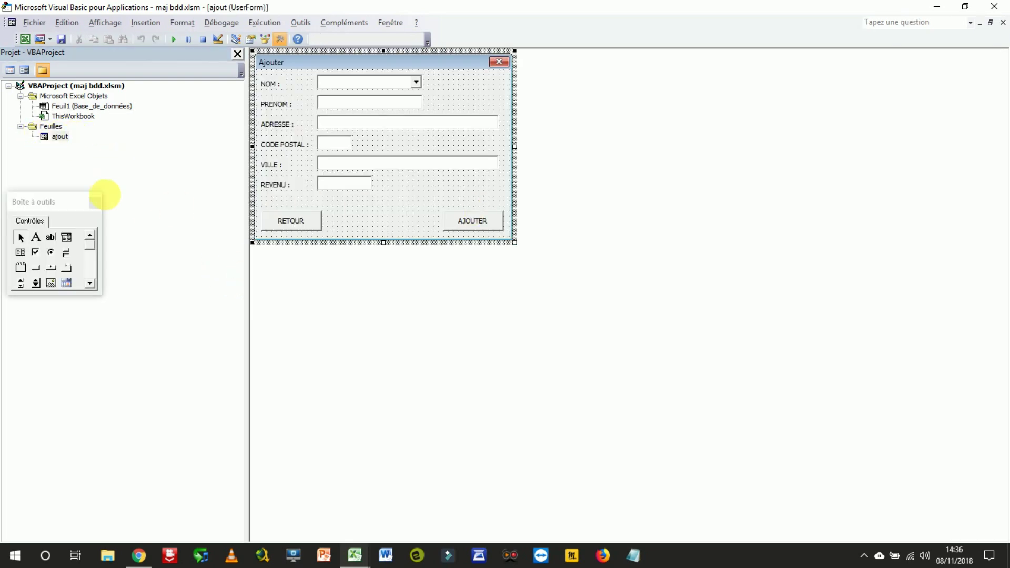
drag(53, 204, 147, 248)
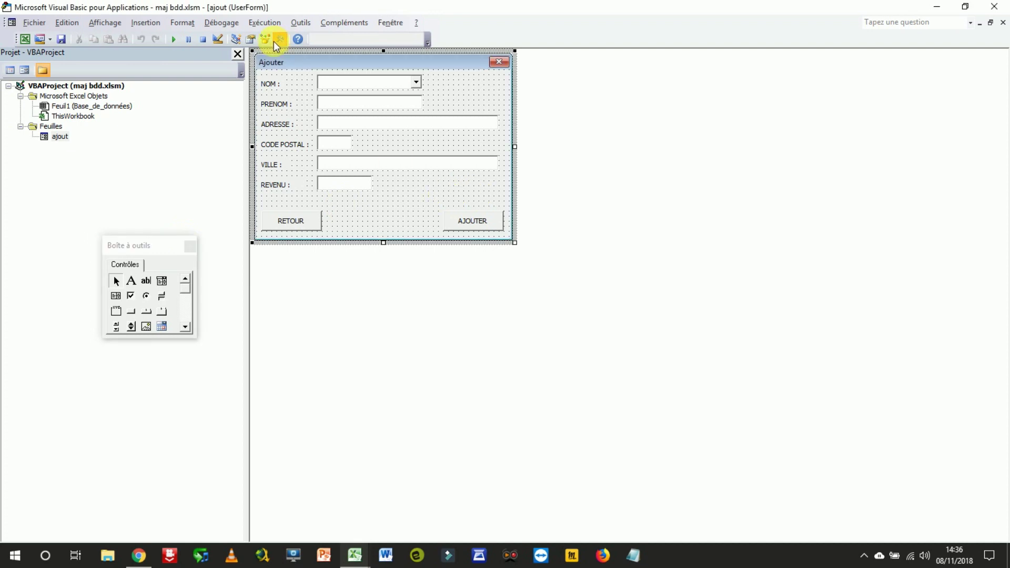
Rename the userform from ajout to AJOUT in its Properties.
click(250, 39)
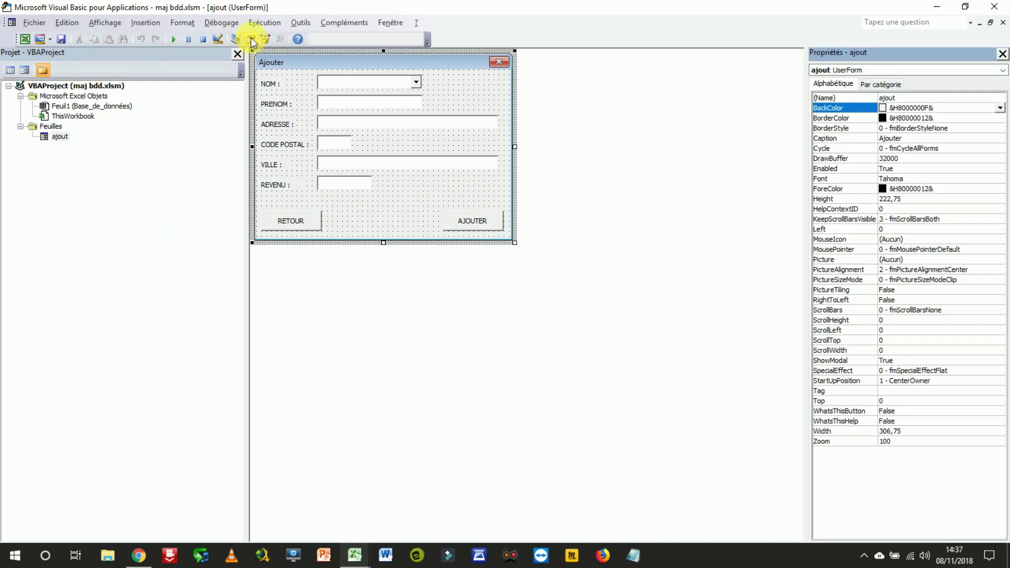
click(852, 98)
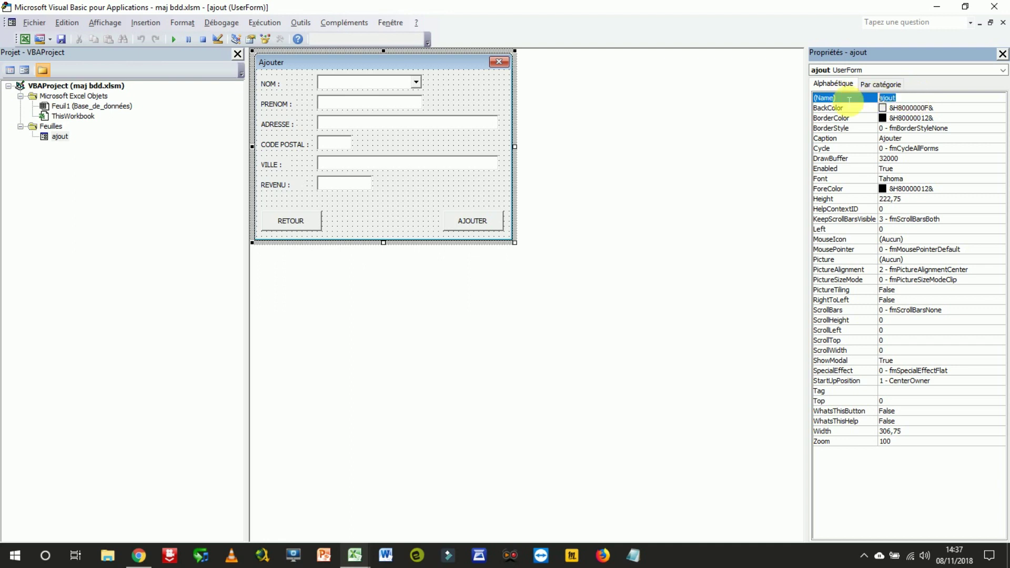
text(AJOUT)
key(Return)
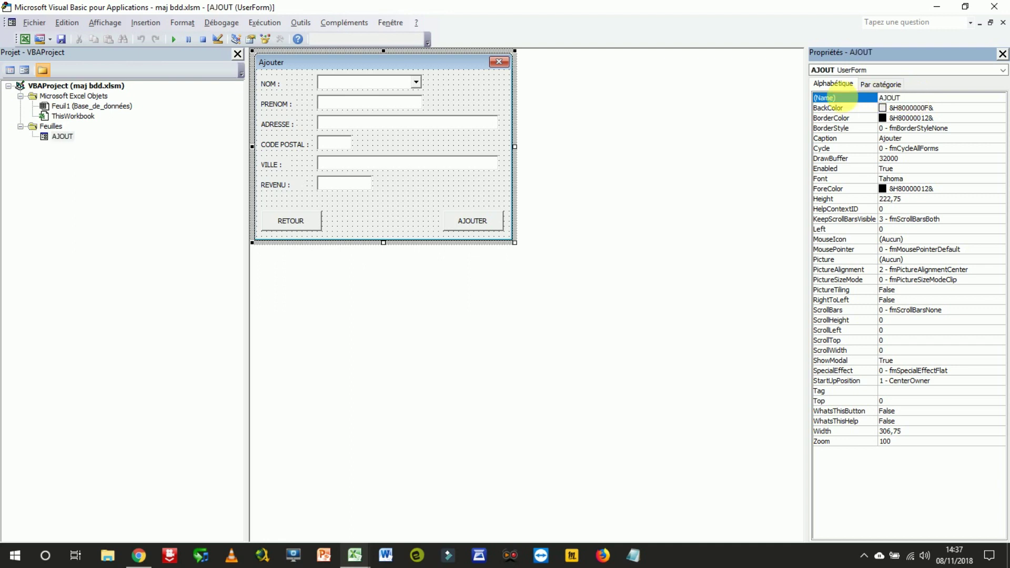
click(462, 188)
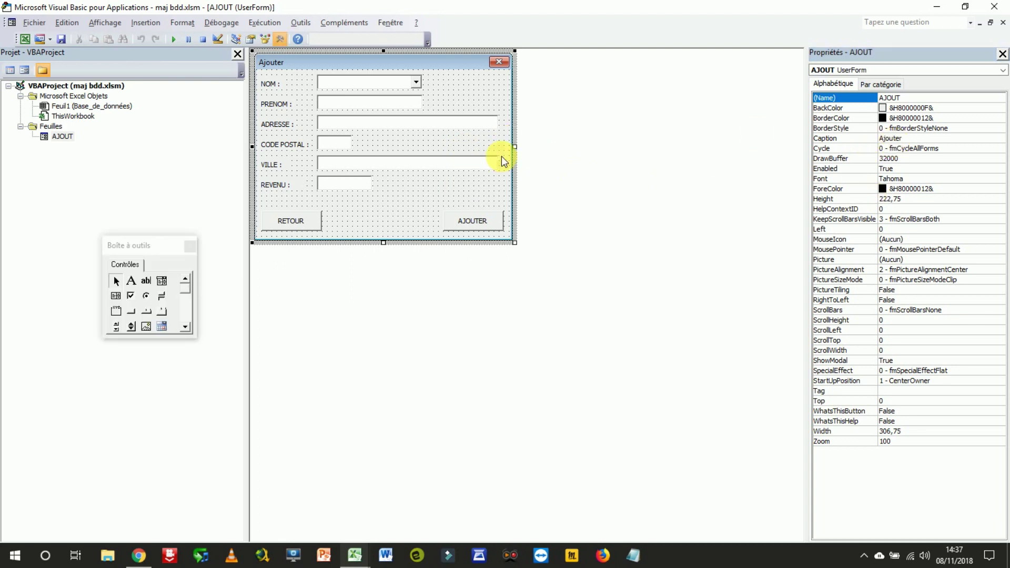
click(395, 102)
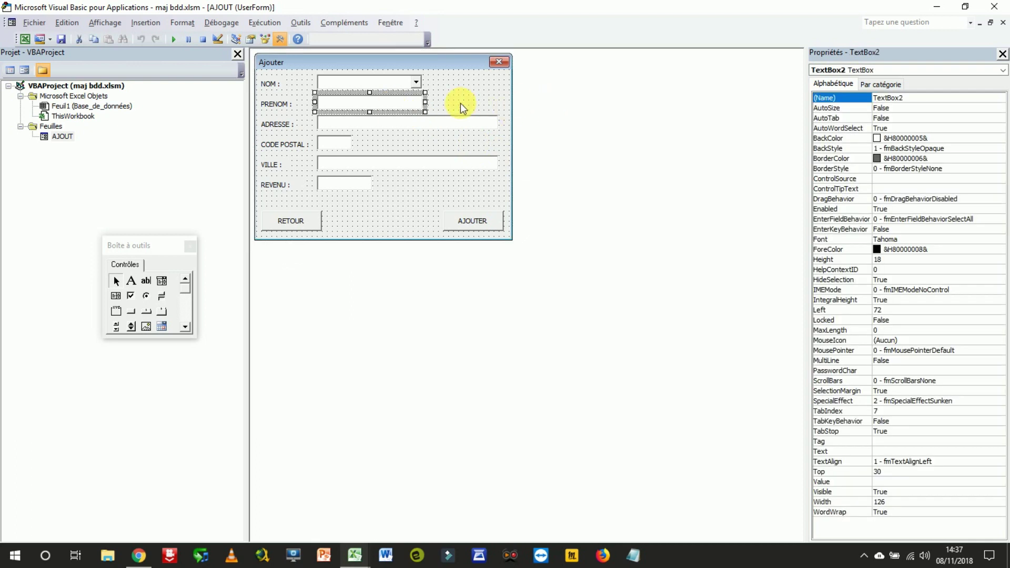
click(176, 38)
click(480, 228)
text(LKFJSDFLJSDFL)
key(BackSpace)
key(BackSpace)
key(BackSpace)
key(BackSpace)
key(BackSpace)
key(BackSpace)
key(BackSpace)
key(BackSpace)
key(BackSpace)
text(sdfljsdfosijfsi)
key(BackSpace)
key(BackSpace)
key(BackSpace)
key(BackSpace)
key(BackSpace)
key(BackSpace)
text(psdlfkjl)
text(s)
text(sssssssssssssssssssssssssssssssss)
key(BackSpace)
key(BackSpace)
key(BackSpace)
key(BackSpace)
key(BackSpace)
key(BackSpace)
key(BackSpace)
key(BackSpace)
key(BackSpace)
key(BackSpace)
key(BackSpace)
key(BackSpace)
key(BackSpace)
key(BackSpace)
key(BackSpace)
text(0.0208sdf#)
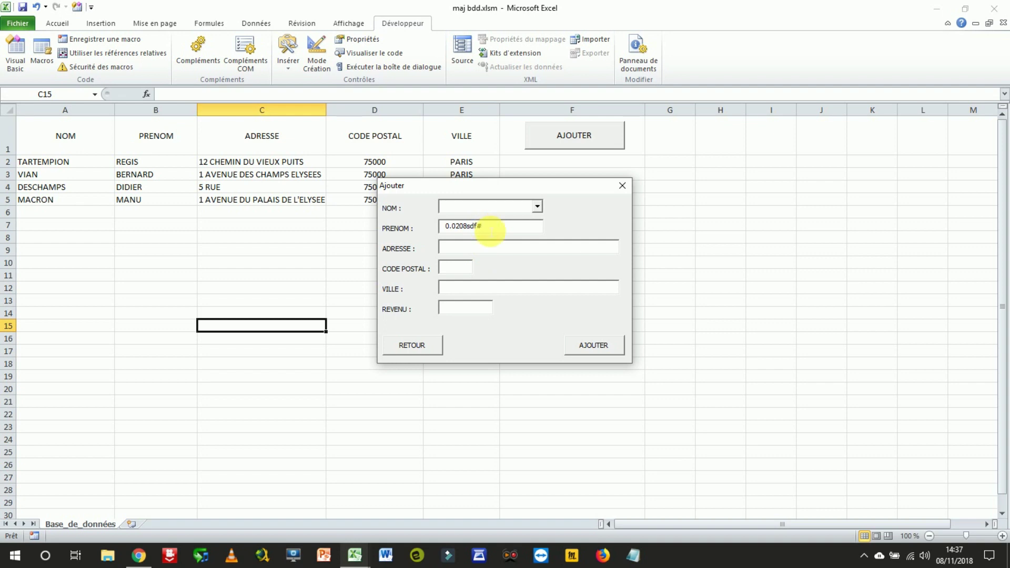
key(BackSpace)
key(BackSpace)
key(BackSpace)
key(BackSpace)
key(BackSpace)
key(BackSpace)
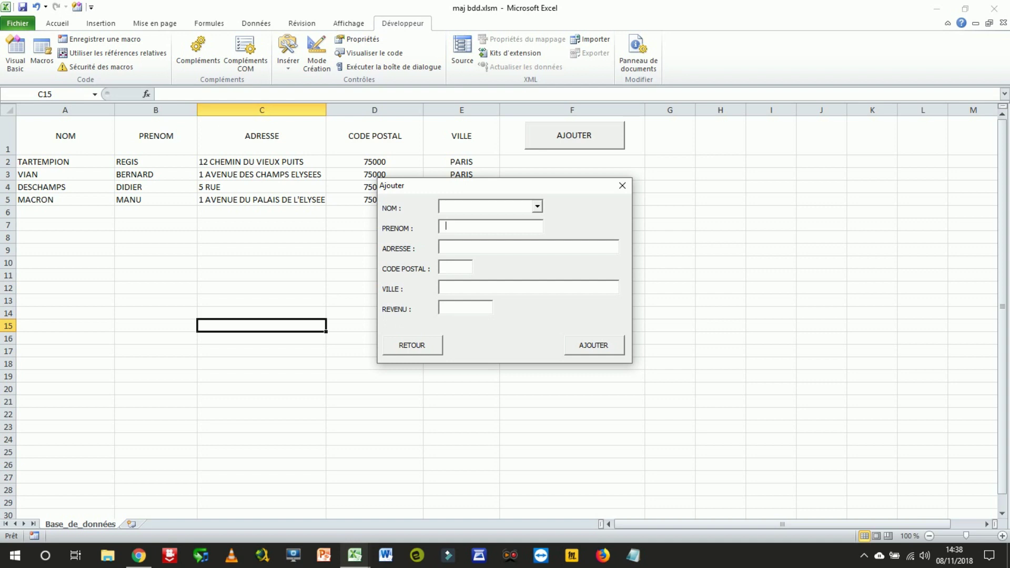
Close the running form and create a Change handler for the PRENOM text box (TextBox2).
click(410, 347)
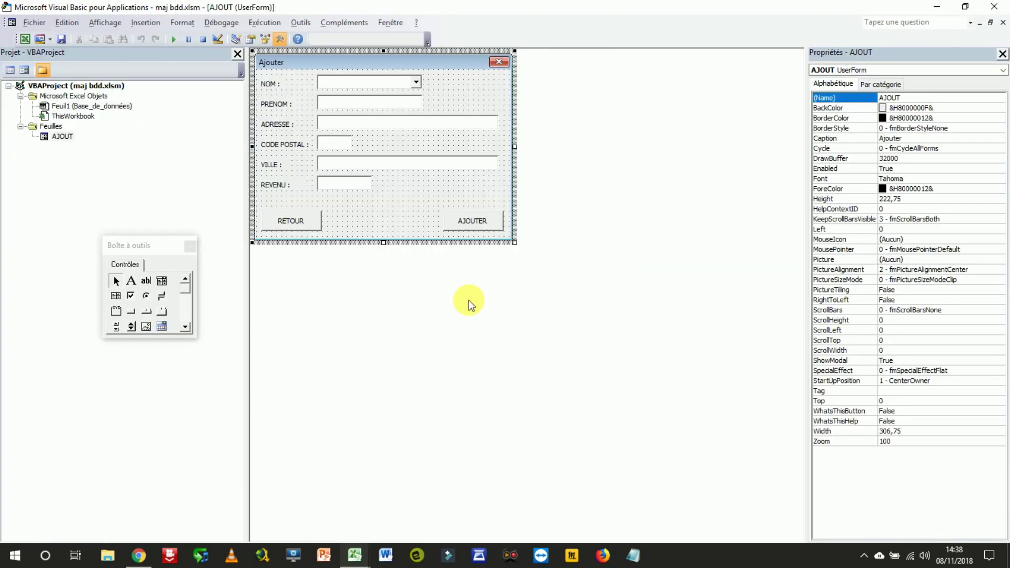
click(369, 100)
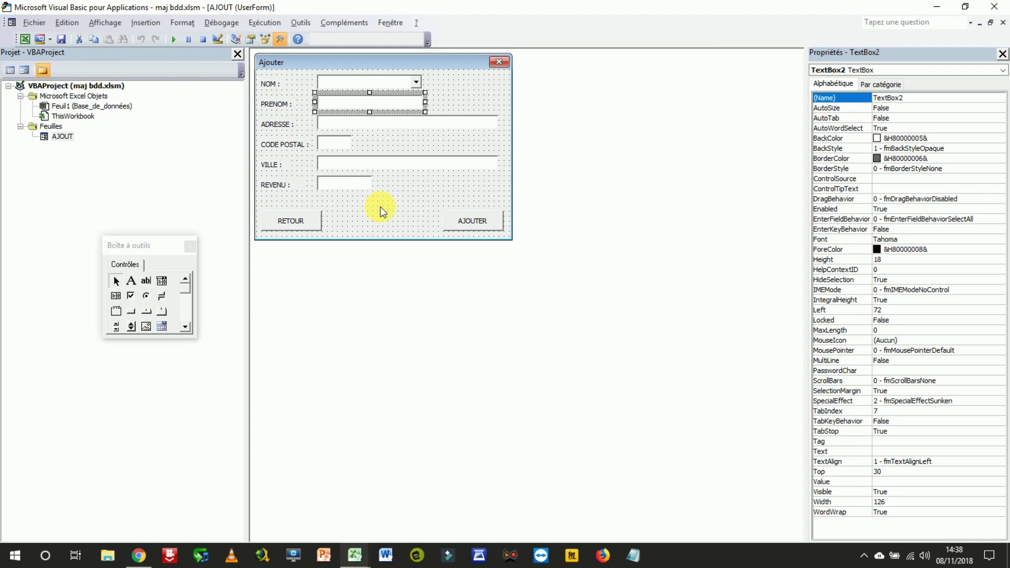
click(389, 198)
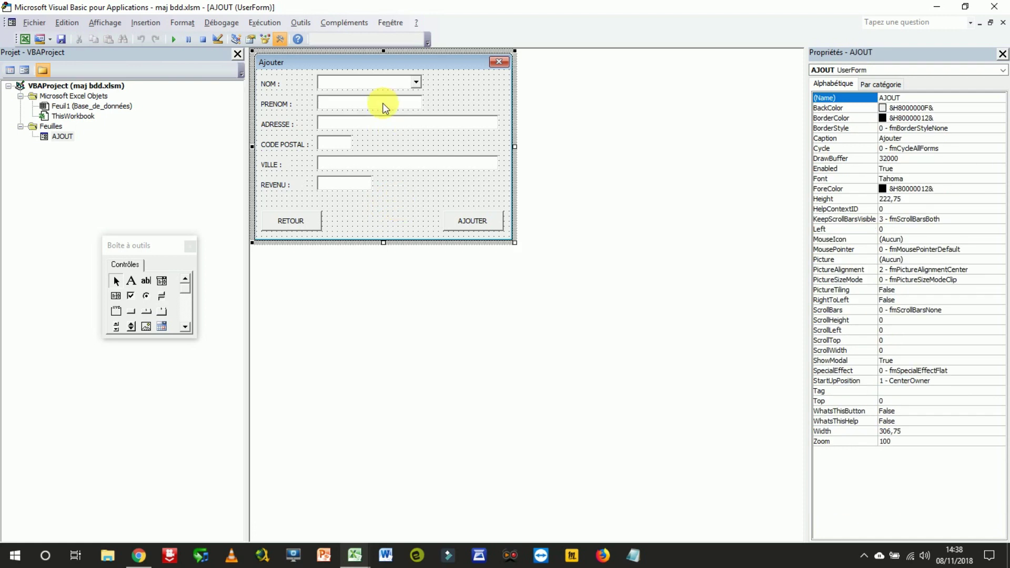
click(383, 108)
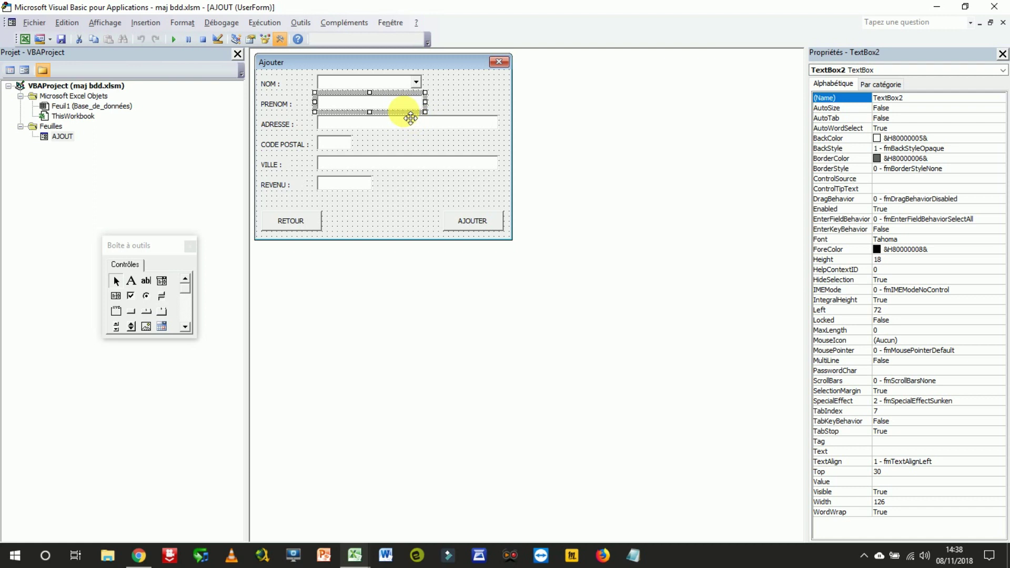
double_click(411, 117)
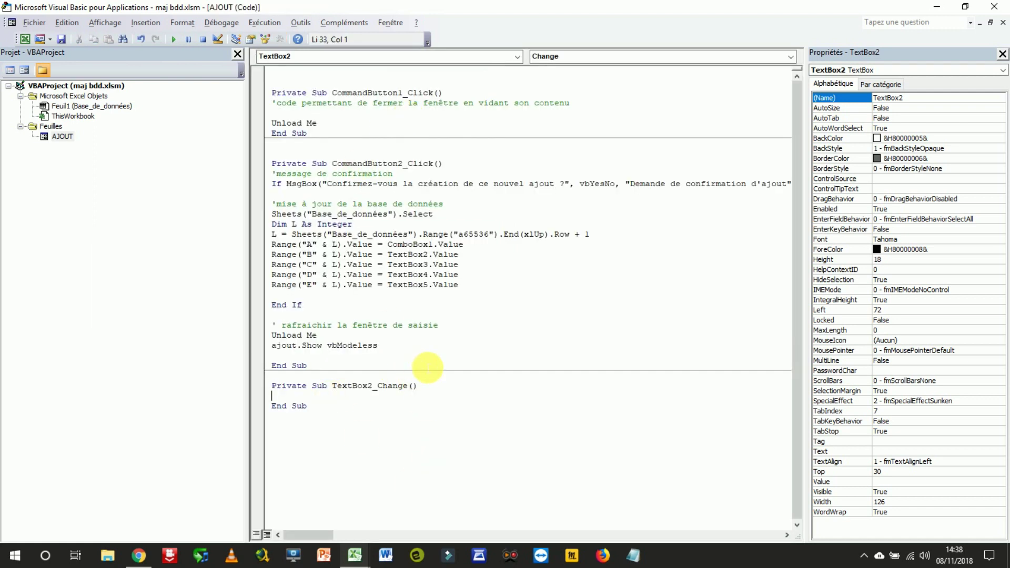
click(1003, 54)
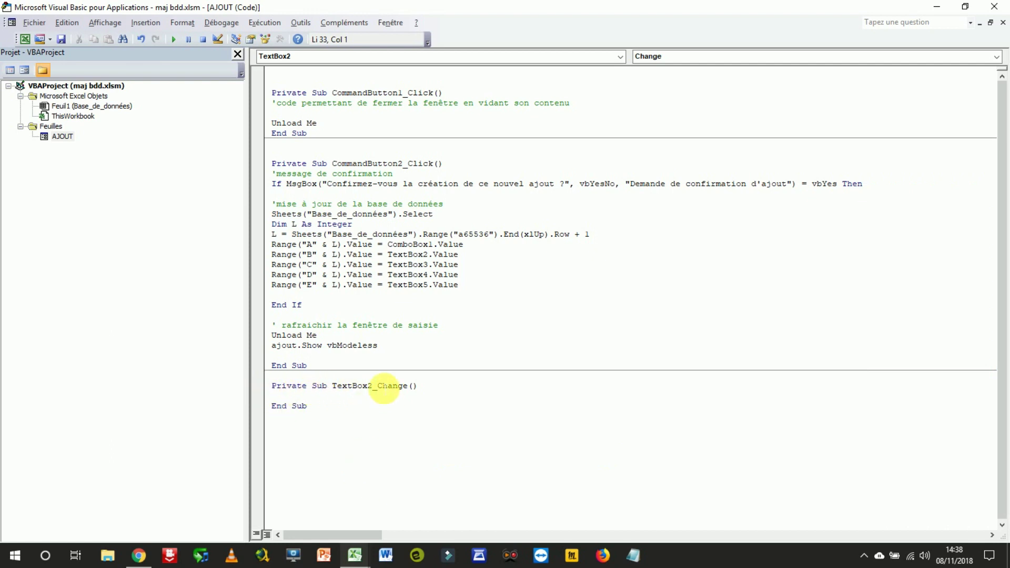
Enter TextBox2.Text = UCase(TextBox2.Text) in the TextBox2_Change routine.
double_click(385, 387)
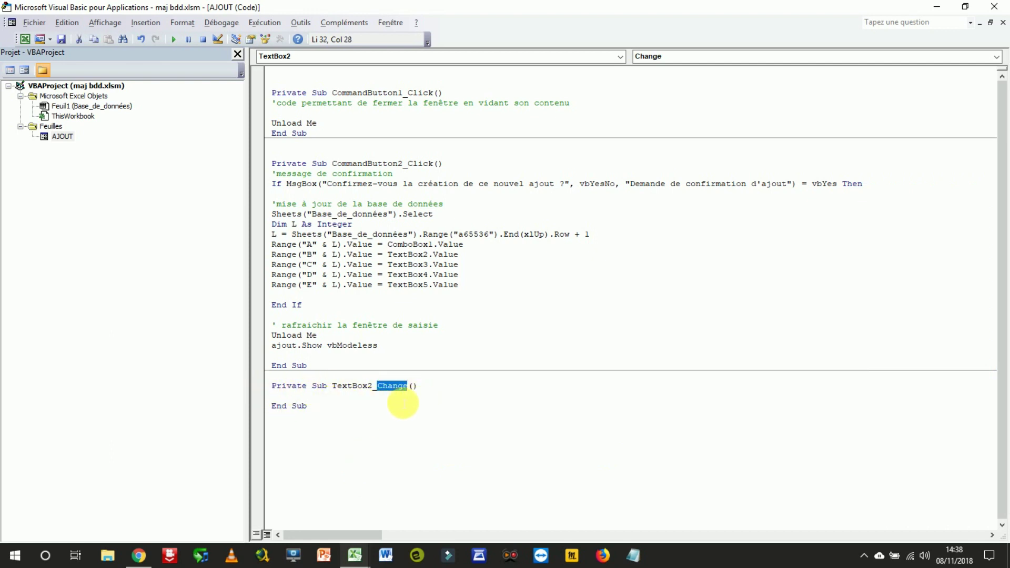
drag(408, 386, 378, 386)
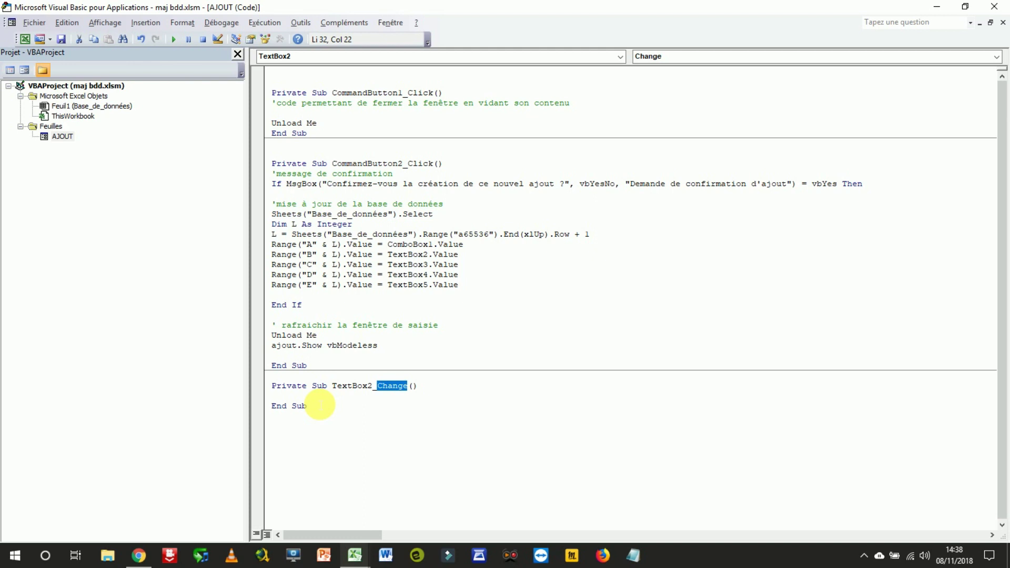
click(319, 402)
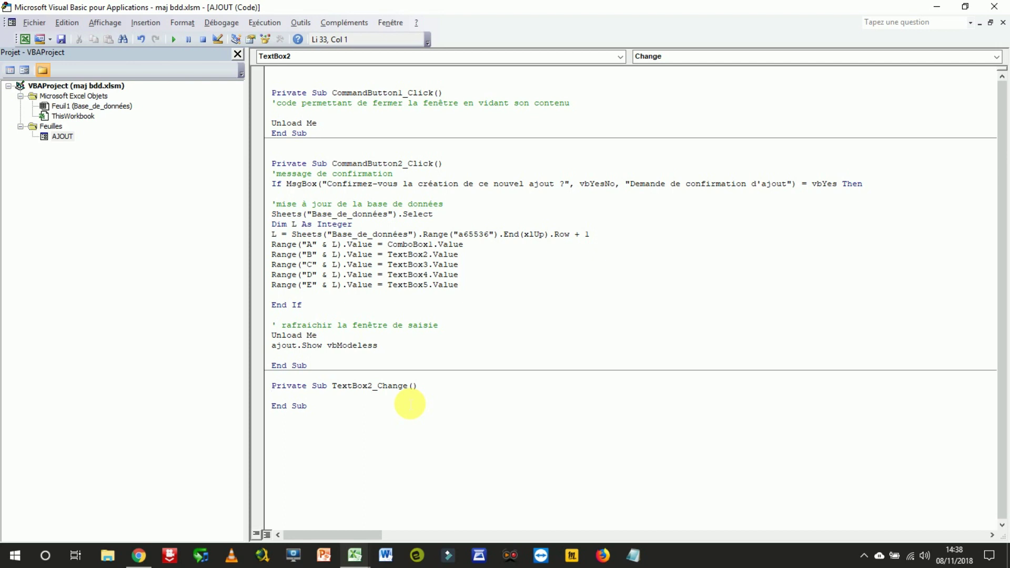
text(textbox2.te =)
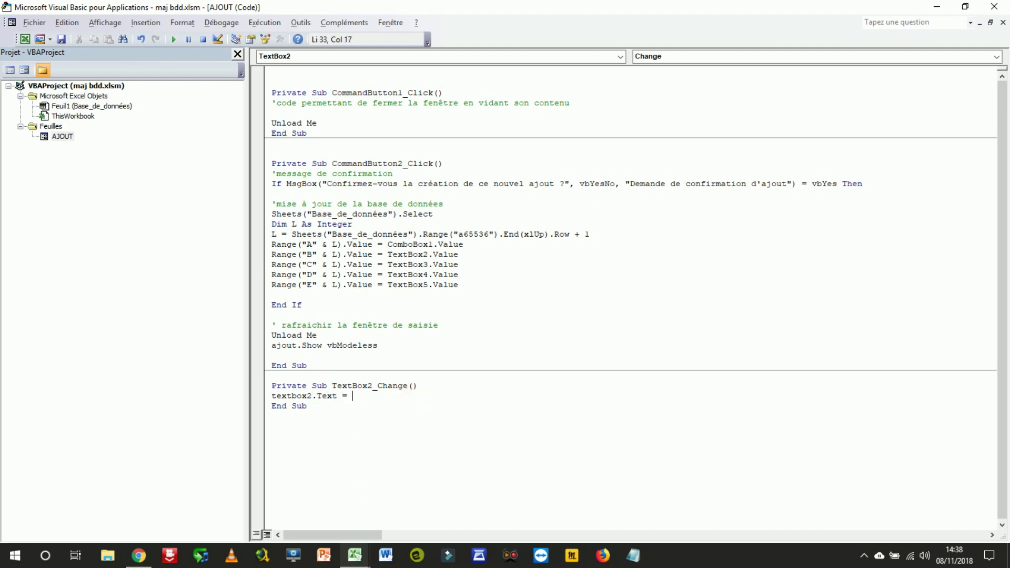
text(Ucase(TE)
key(BackSpace)
text(extbox2.tex))
key(Return)
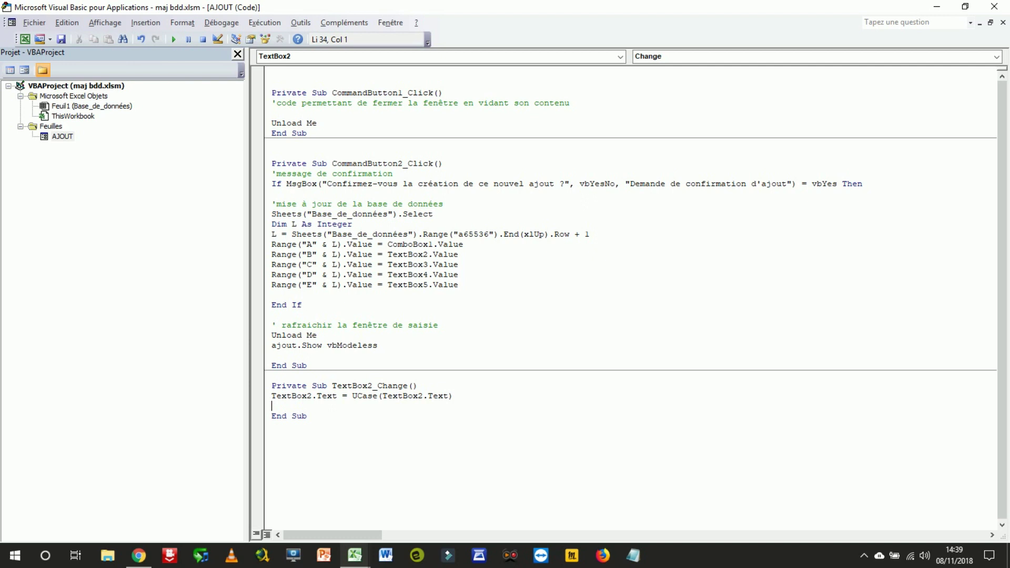
key(BackSpace)
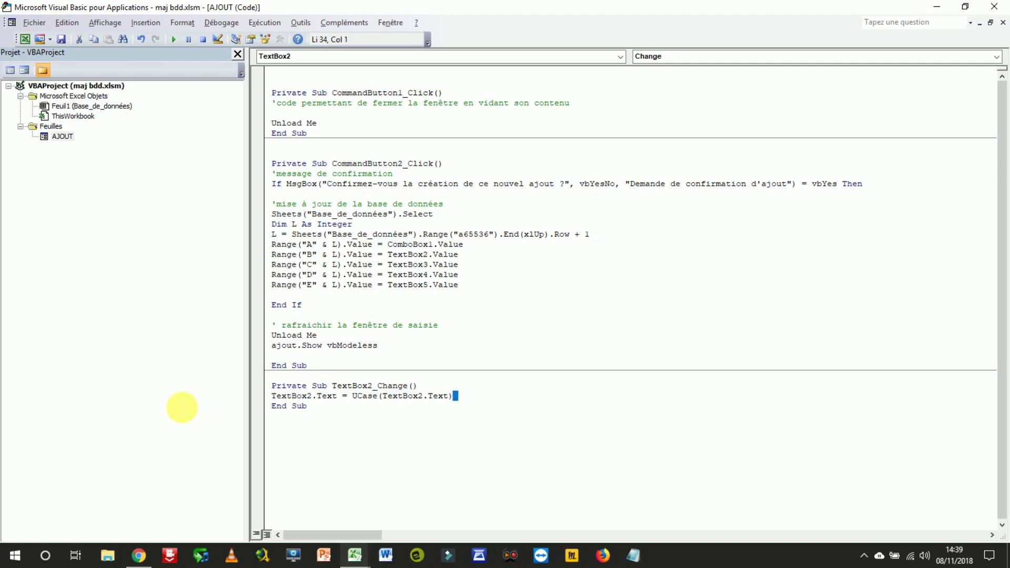
click(257, 399)
click(340, 418)
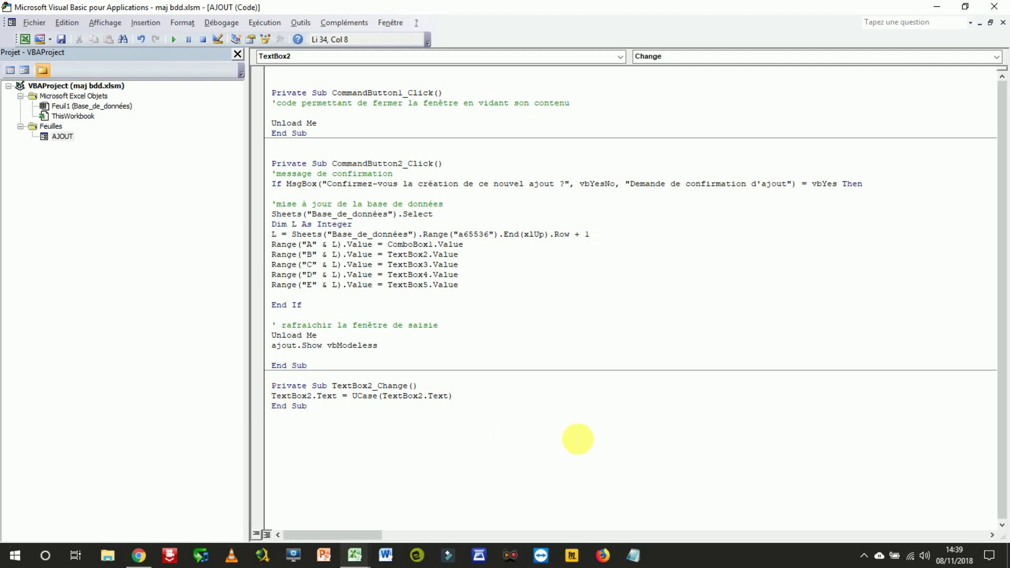
click(470, 399)
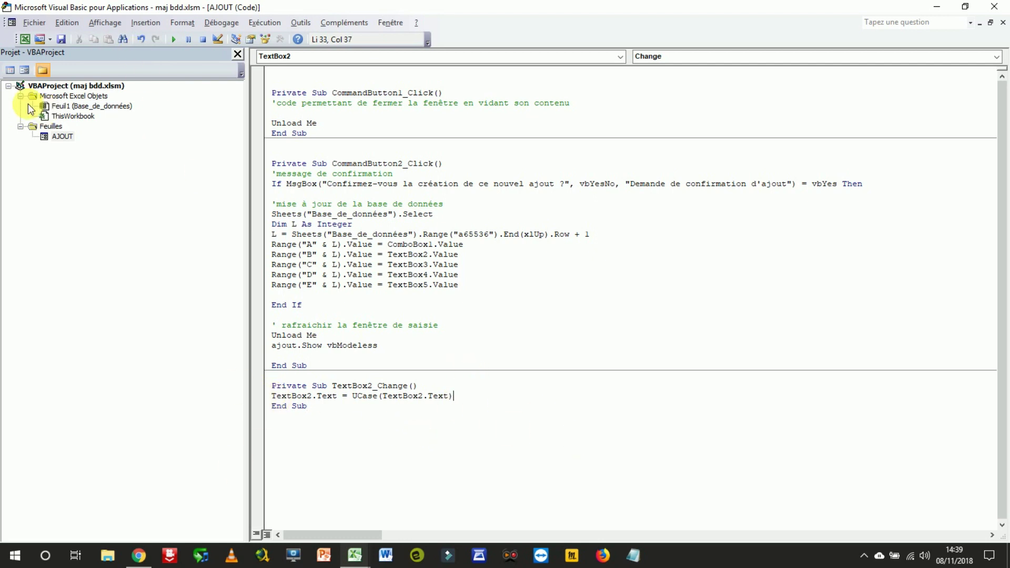
double_click(71, 136)
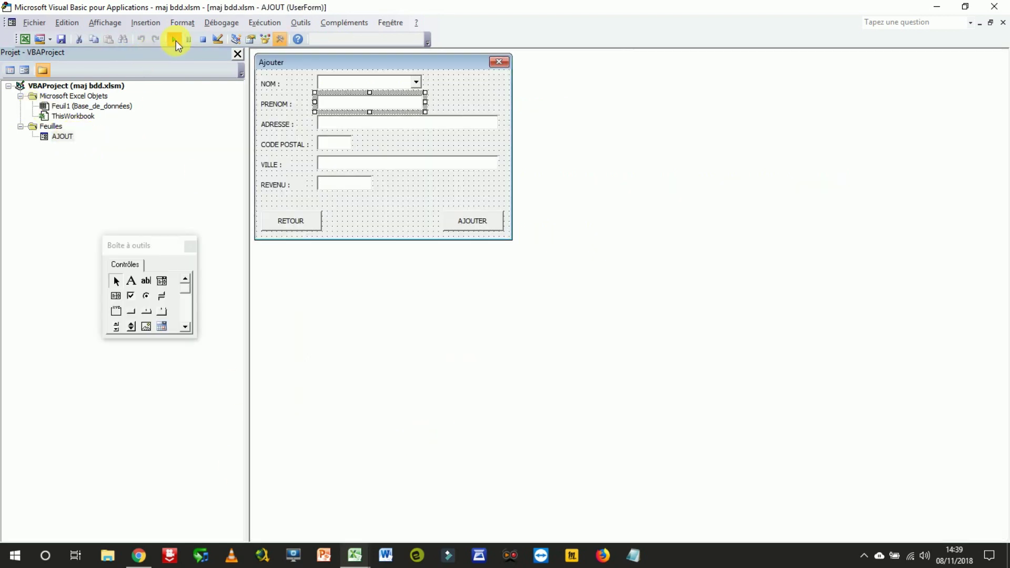
Run the Ajouter form and type test letters in PRENOM to confirm they appear uppercase.
click(173, 39)
click(455, 228)
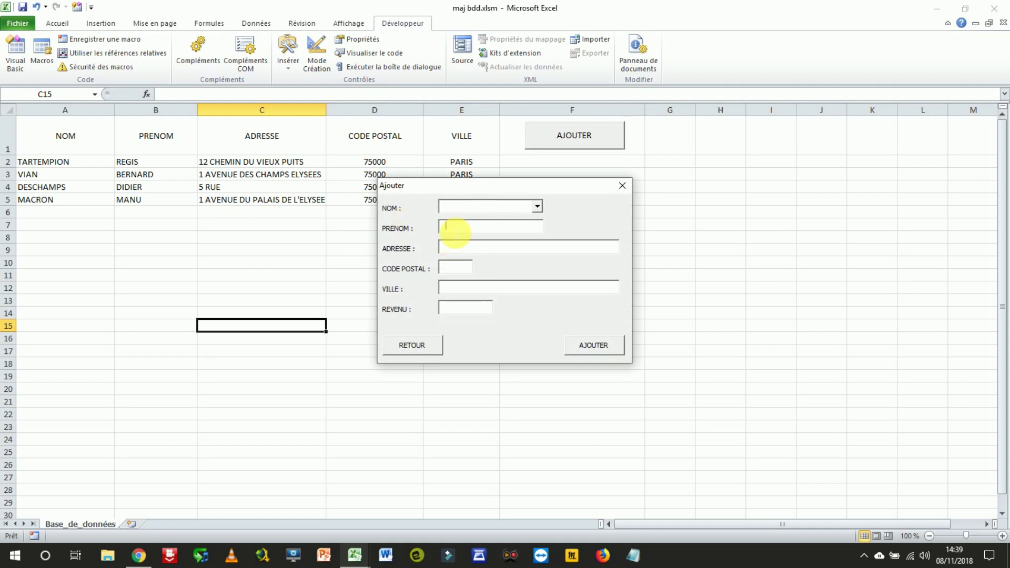
text(LDKSJFSDKJLJKJSDQF)
key(BackSpace)
key(BackSpace)
key(BackSpace)
key(BackSpace)
key(BackSpace)
key(BackSpace)
key(BackSpace)
text(ODSLFKJSDFSDFDSFEQSDF)
key(BackSpace)
key(BackSpace)
key(BackSpace)
key(BackSpace)
key(BackSpace)
key(BackSpace)
key(BackSpace)
key(BackSpace)
key(BackSpace)
key(BackSpace)
text(SODFNSDFS)
key(BackSpace)
key(BackSpace)
key(BackSpace)
key(BackSpace)
key(BackSpace)
key(BackSpace)
key(BackSpace)
key(BackSpace)
text(DSFSFD)
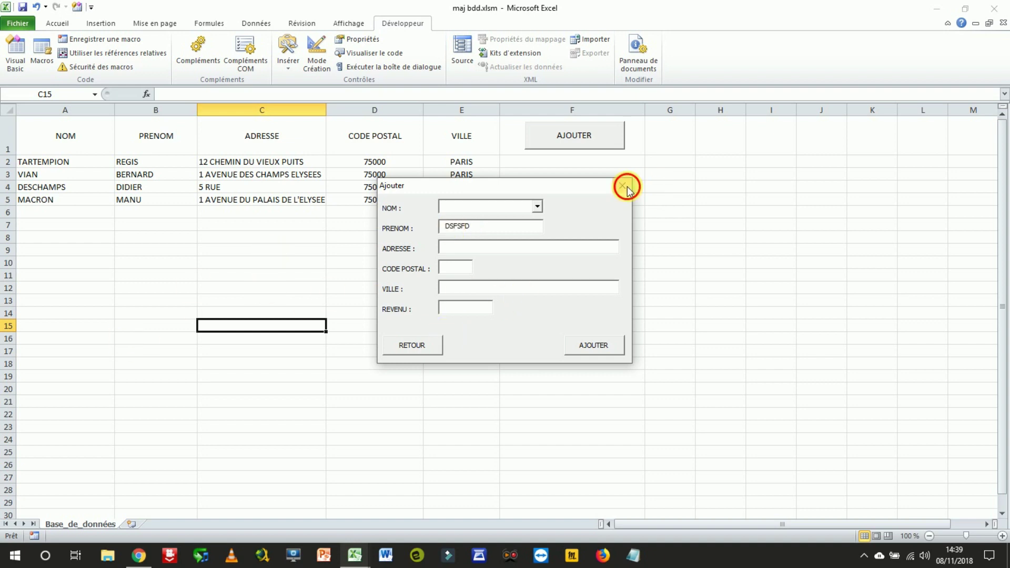
click(623, 185)
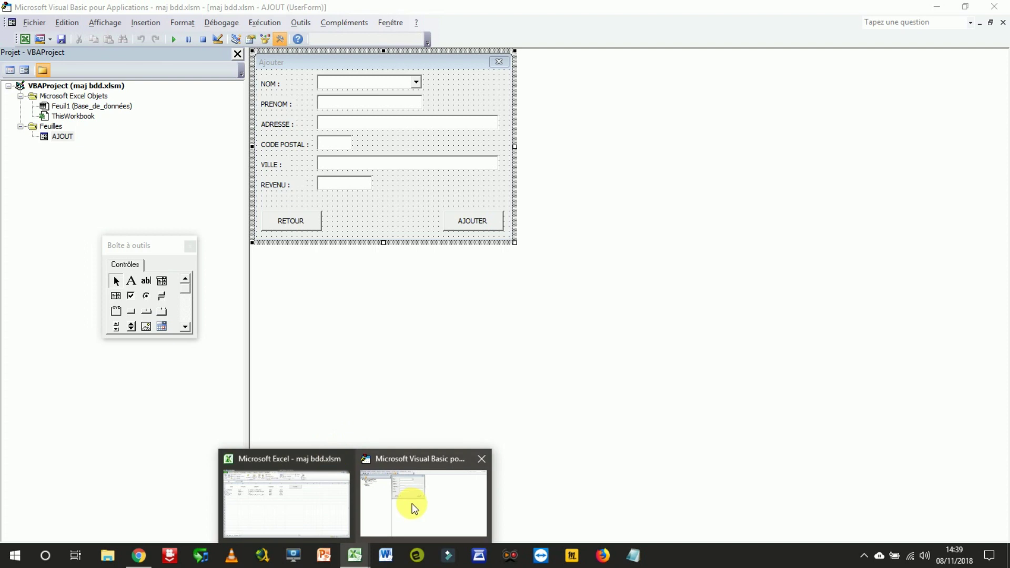
Enter the test text FSDF and sdfsdfsf into cells D11 and D12 of the sheet.
mouse_move(354, 556)
click(412, 504)
text(FSDF)
key(Return)
text(sdfsdfsf)
key(Return)
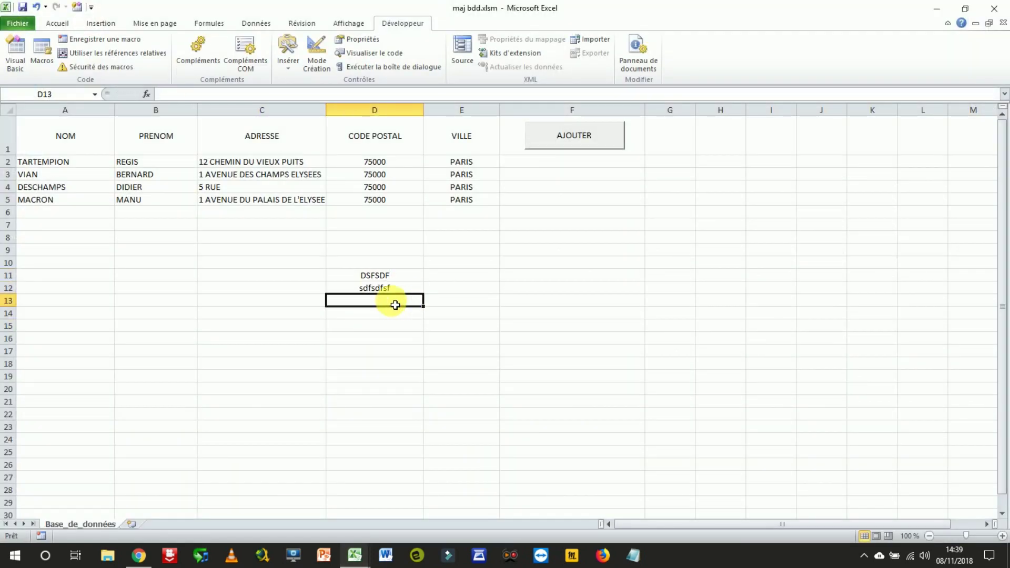
Relaunch the Ajouter form and retest uppercase input in PRENOM before closing it.
click(377, 515)
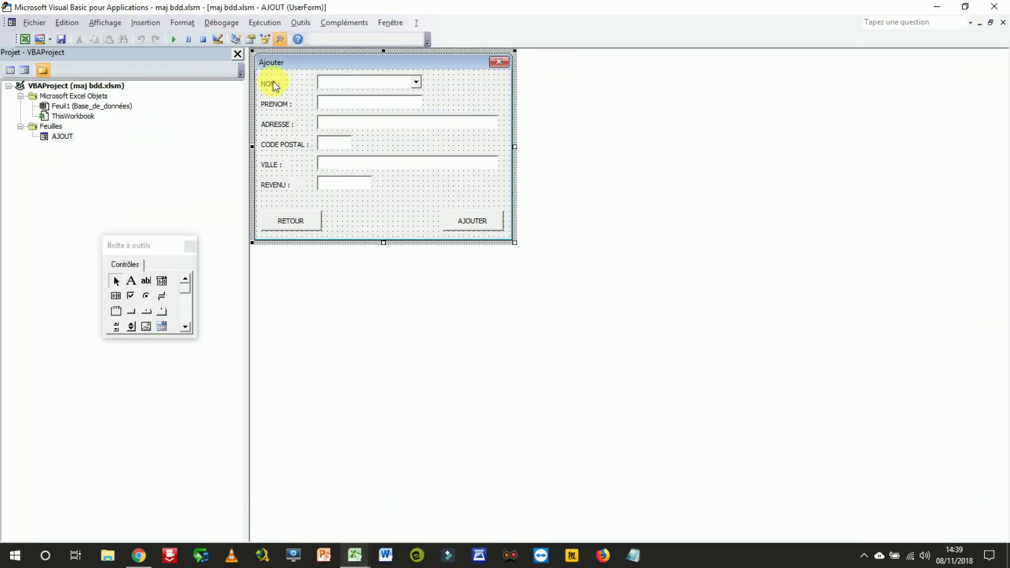
click(176, 41)
click(473, 226)
text(SDFSDFFFS)
key(BackSpace)
key(BackSpace)
key(BackSpace)
key(BackSpace)
click(358, 276)
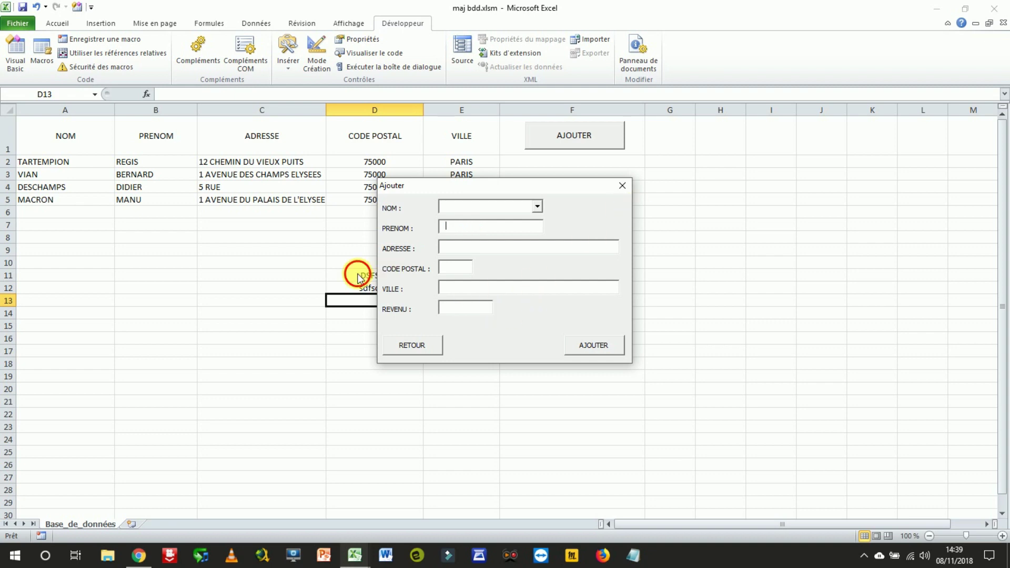
click(618, 187)
mouse_move(355, 555)
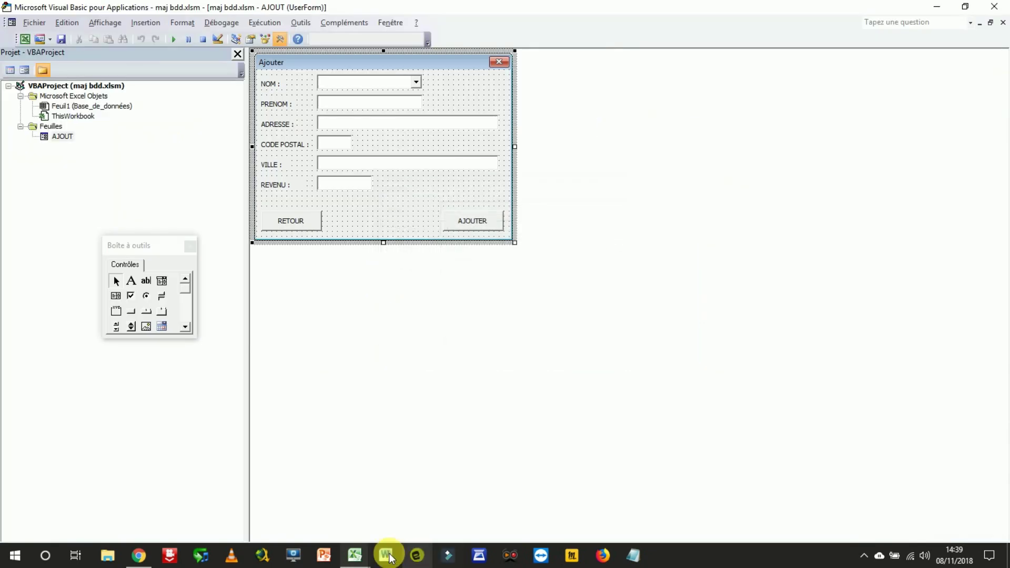
Clear the stray test entries from cells D10 to D12.
click(346, 501)
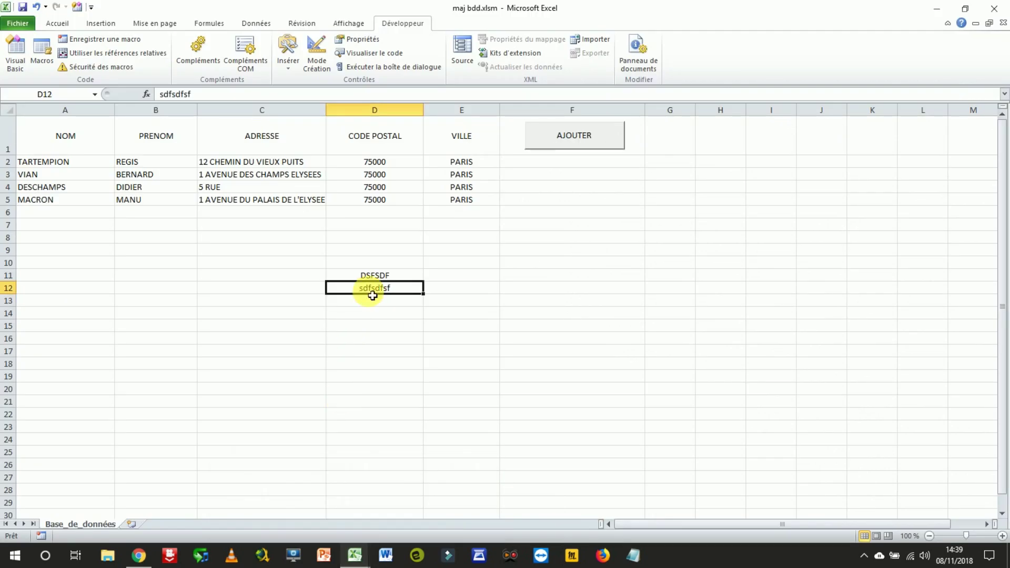
drag(368, 288, 372, 263)
key(Delete)
click(394, 327)
mouse_move(354, 555)
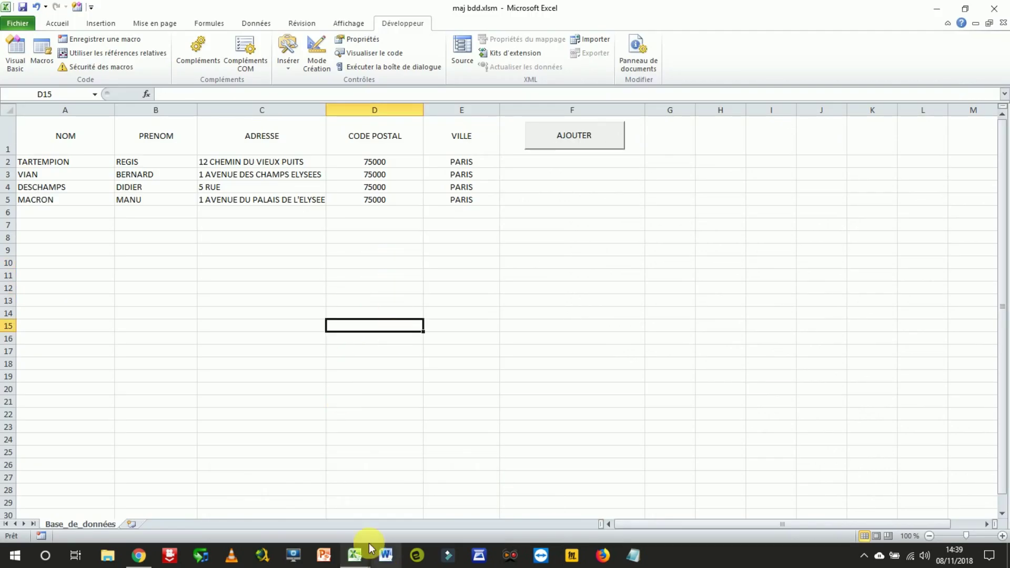
click(396, 502)
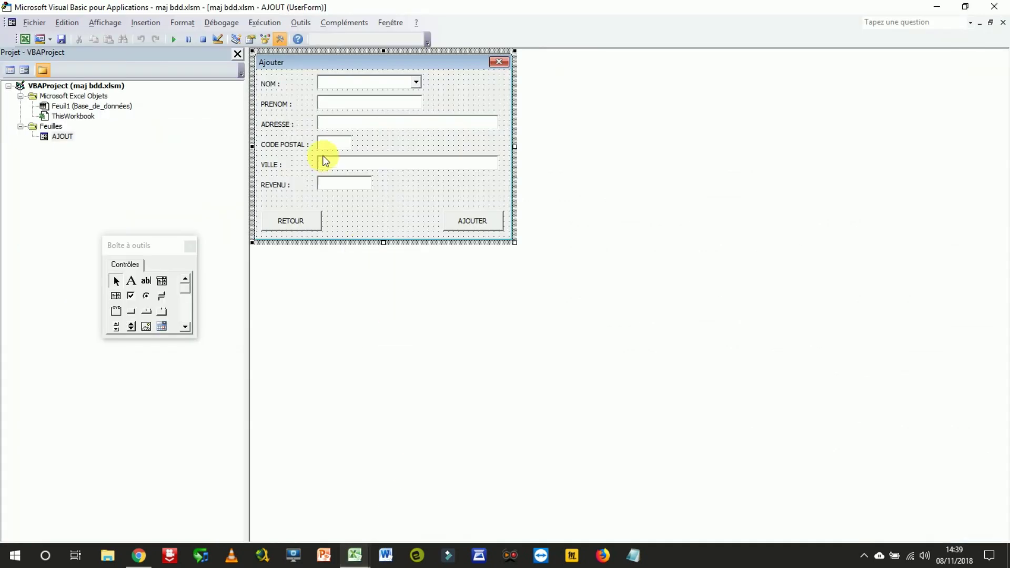
Change UCase to LCase in the TextBox2_Change routine.
double_click(334, 104)
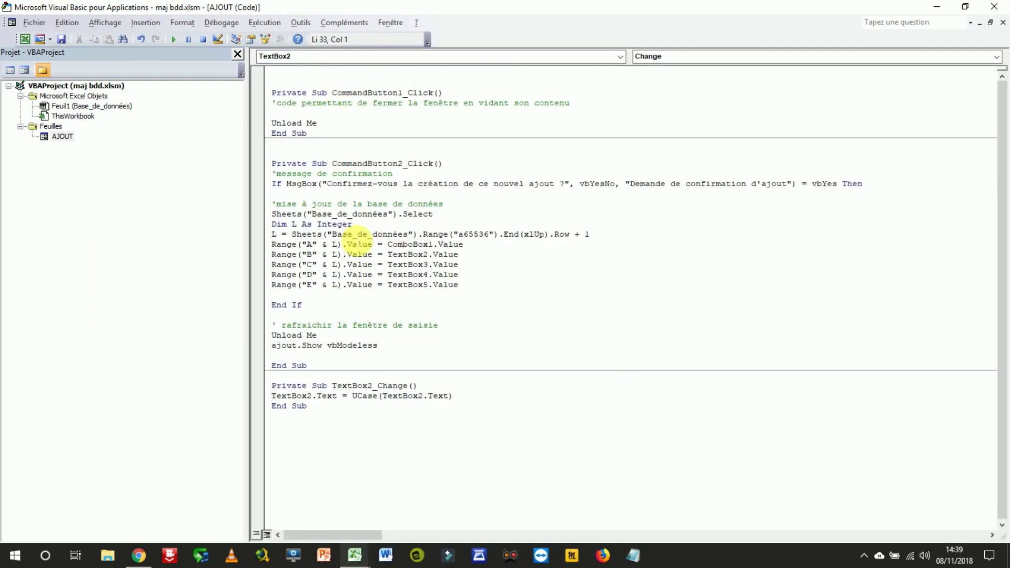
click(352, 396)
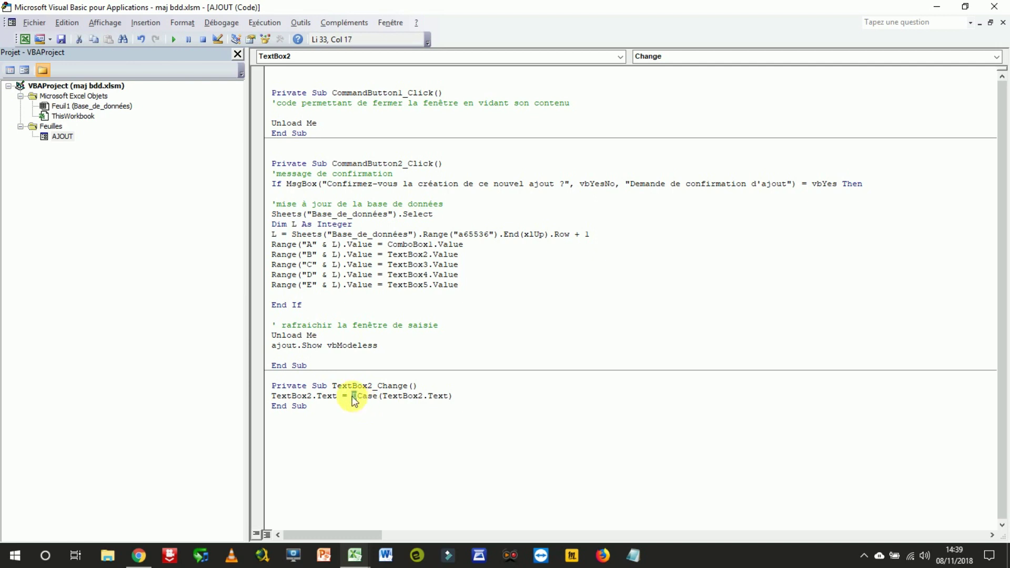
text(L)
click(476, 421)
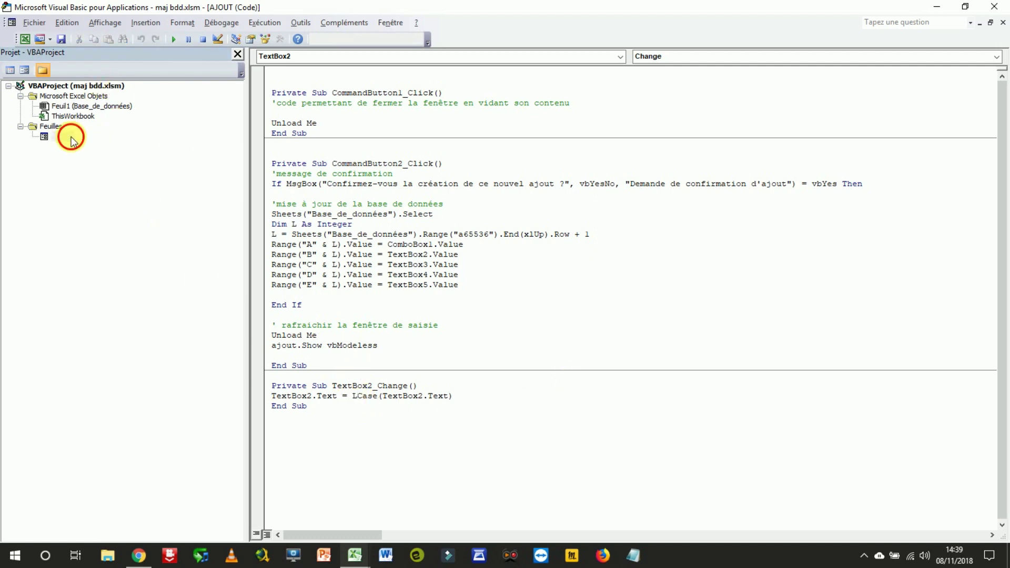
Run the Ajouter form and type test text into PRENOM.
double_click(62, 136)
click(173, 39)
click(483, 226)
text(sdfsfqdsfsfsdfsfdsfdsfdsfdsfsf)
Type and erase test text in PRENOM, checking it converts to lowercase.
key(BackSpace)
key(BackSpace)
key(BackSpace)
key(BackSpace)
key(BackSpace)
key(BackSpace)
key(BackSpace)
key(BackSpace)
key(BackSpace)
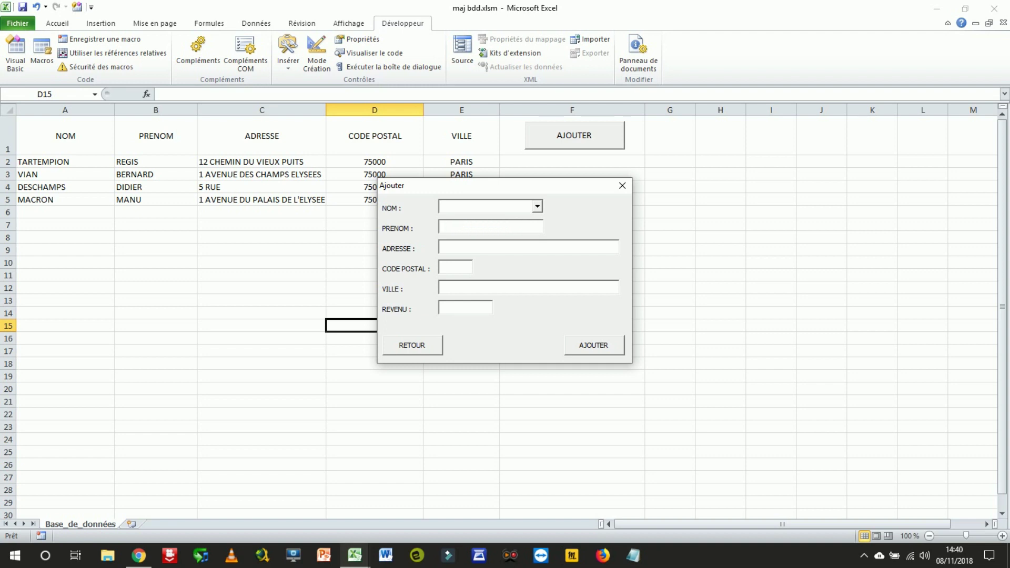
text(sdfjsdoifiofsjfsdo)
key(BackSpace)
key(BackSpace)
key(BackSpace)
key(BackSpace)
key(BackSpace)
key(BackSpace)
key(BackSpace)
key(BackSpace)
text(SPOLUJPE)
key(BackSpace)
key(BackSpace)
key(BackSpace)
key(BackSpace)
key(BackSpace)
key(BackSpace)
key(BackSpace)
click(490, 229)
Close the form and create the Change handler for the ADRESSE text box (TextBox3).
click(623, 185)
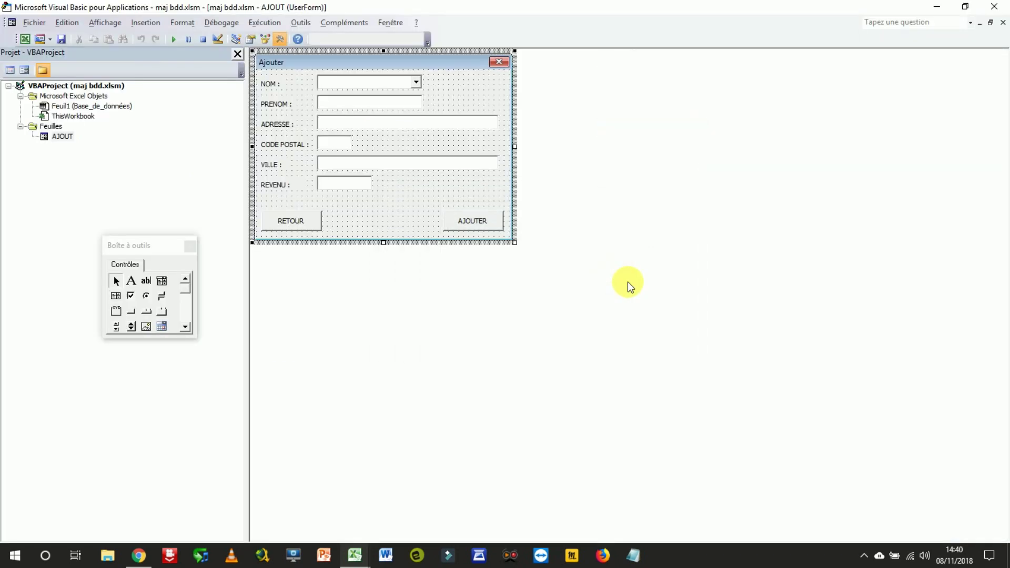
click(385, 124)
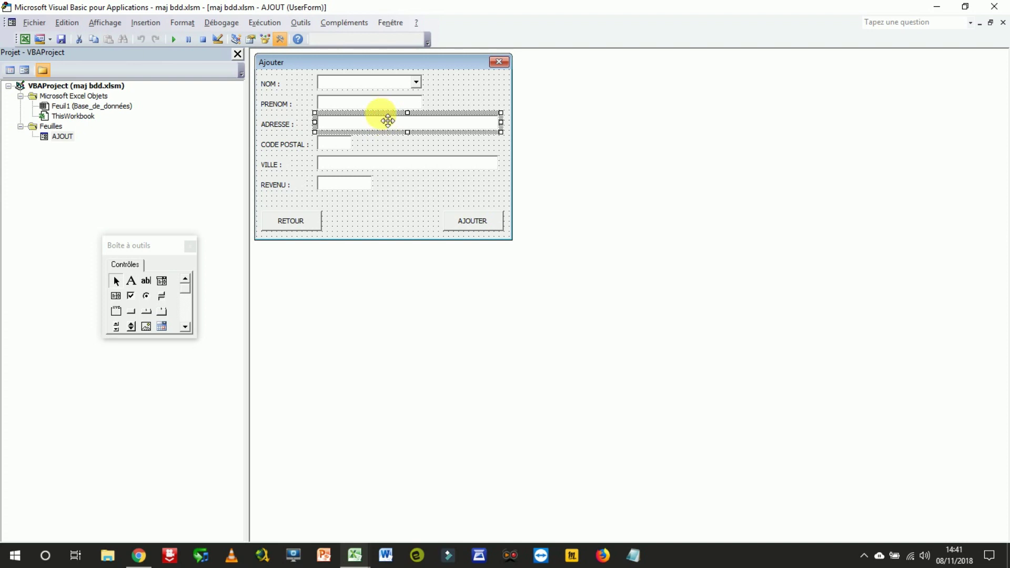
double_click(388, 121)
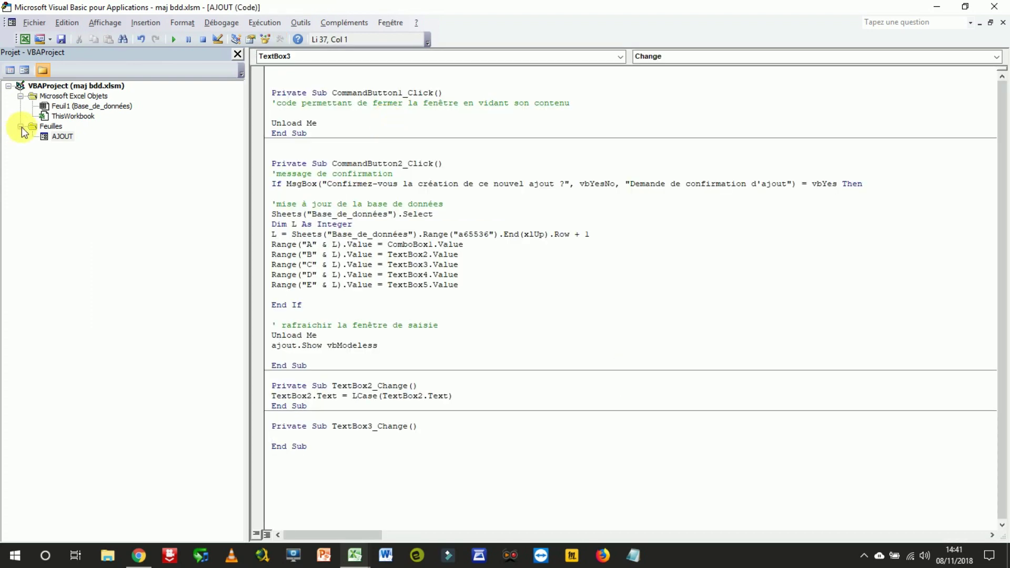
double_click(61, 136)
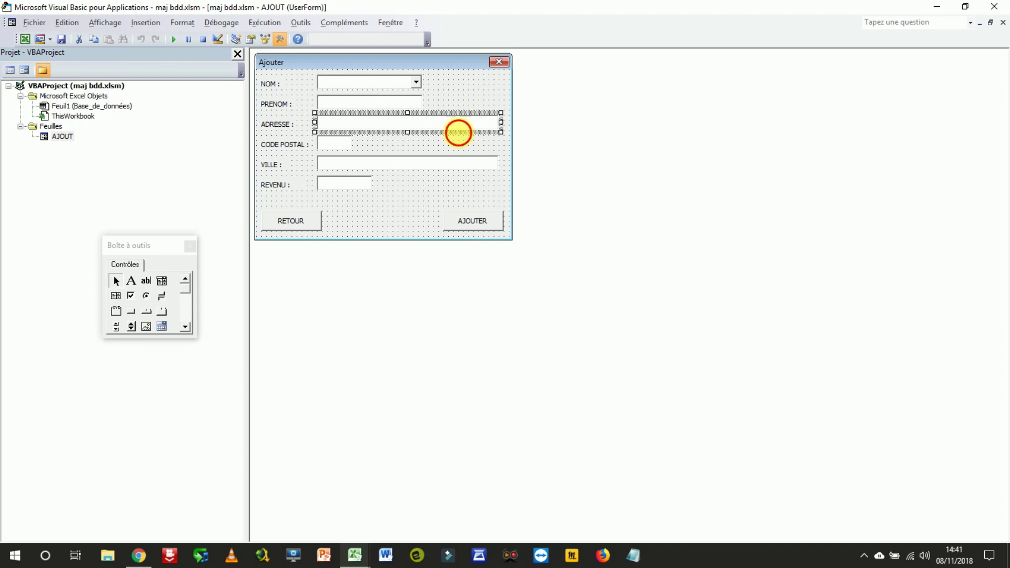
double_click(466, 138)
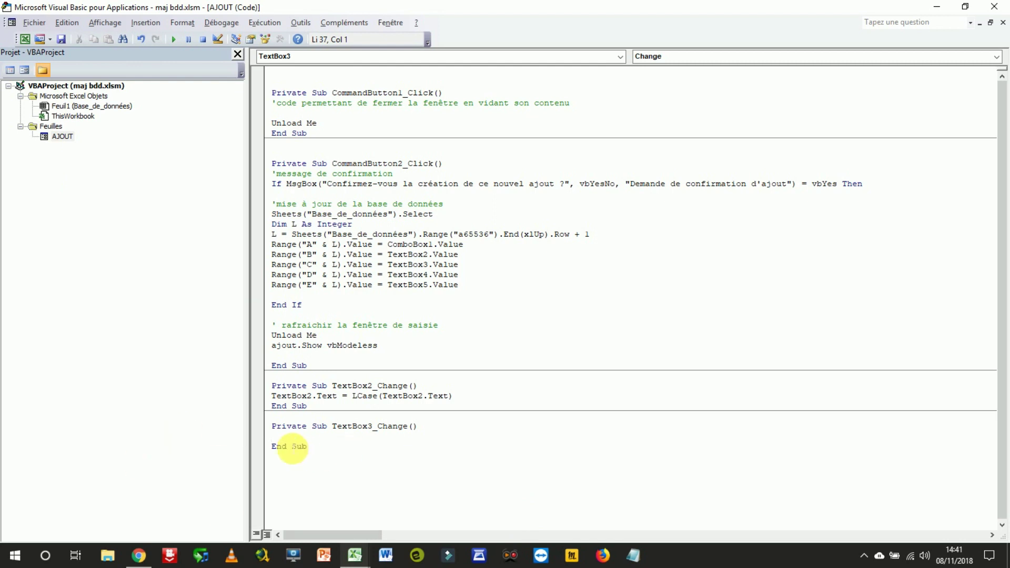
Write TextBox3.MaxLength = 20 in TextBox3_Change, then run the Ajouter form.
text(max)
key(BackSpace)
key(BackSpace)
key(BackSpace)
text(max)
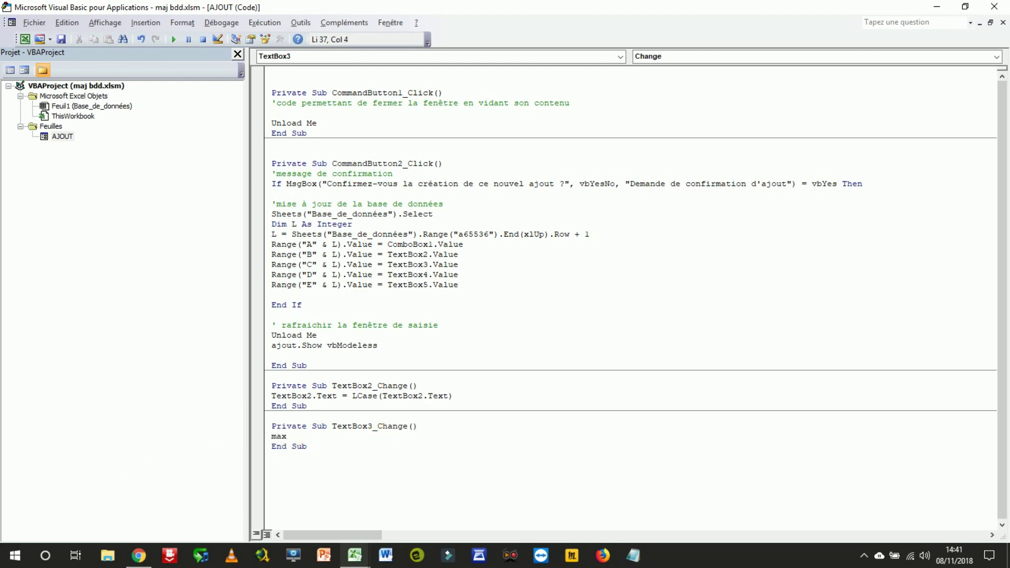
key(BackSpace)
key(BackSpace)
key(BackSpace)
text(Textbox3.max)
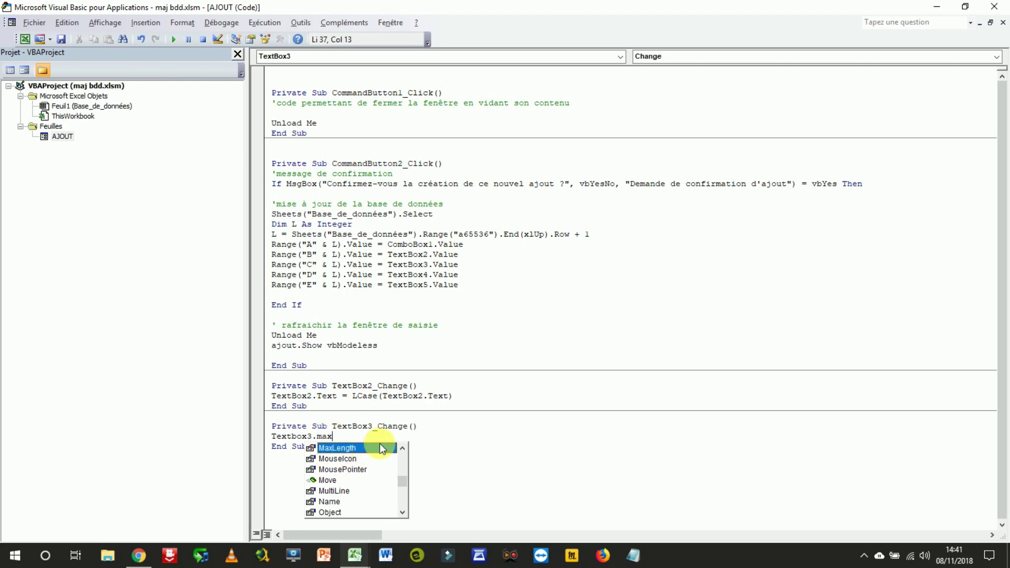
key(Return)
key(BackSpace)
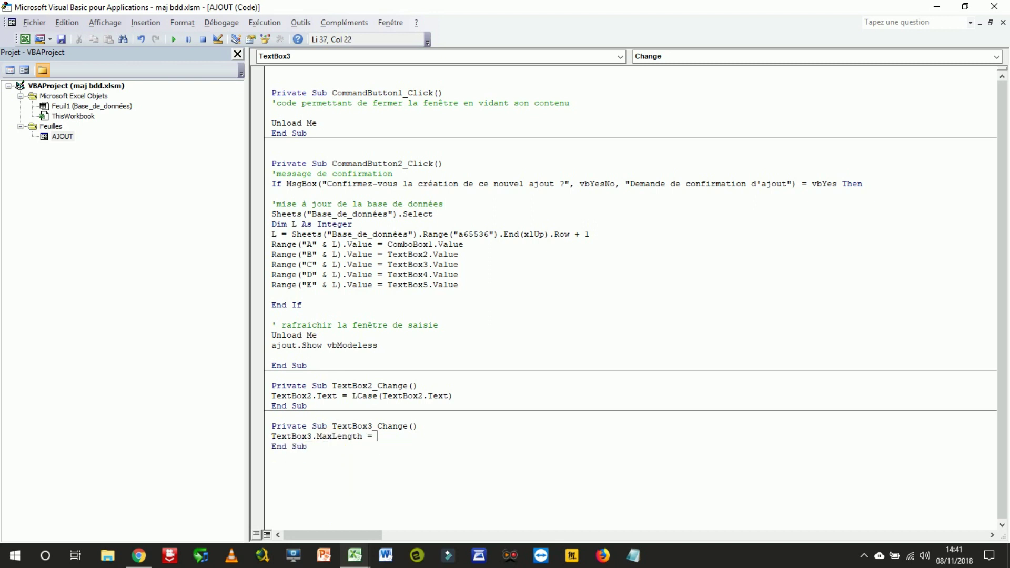
text(20)
click(404, 456)
double_click(62, 136)
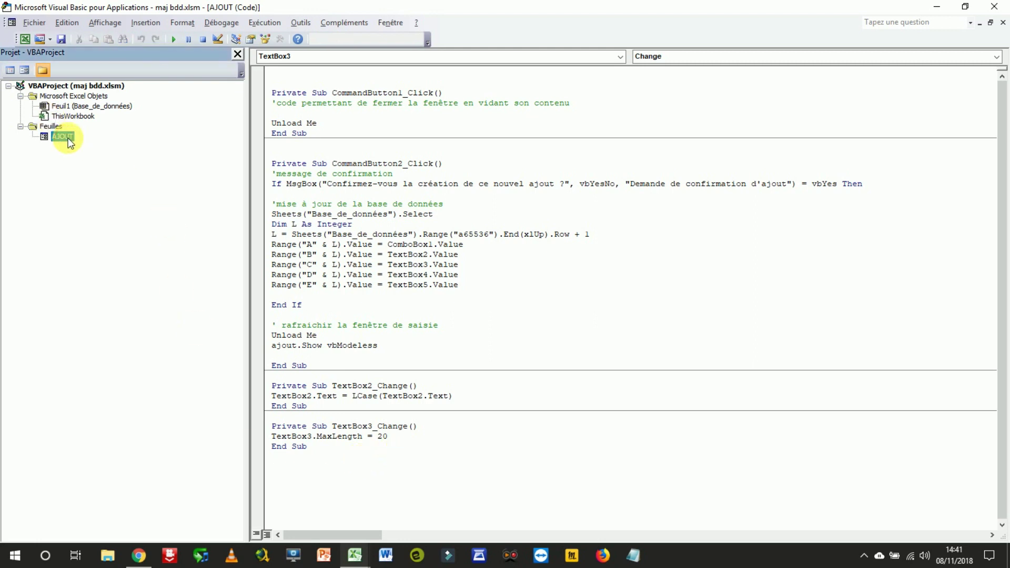
click(178, 39)
Type a long address into ADRESSE to check the 20-character cutoff, then delete it.
click(458, 247)
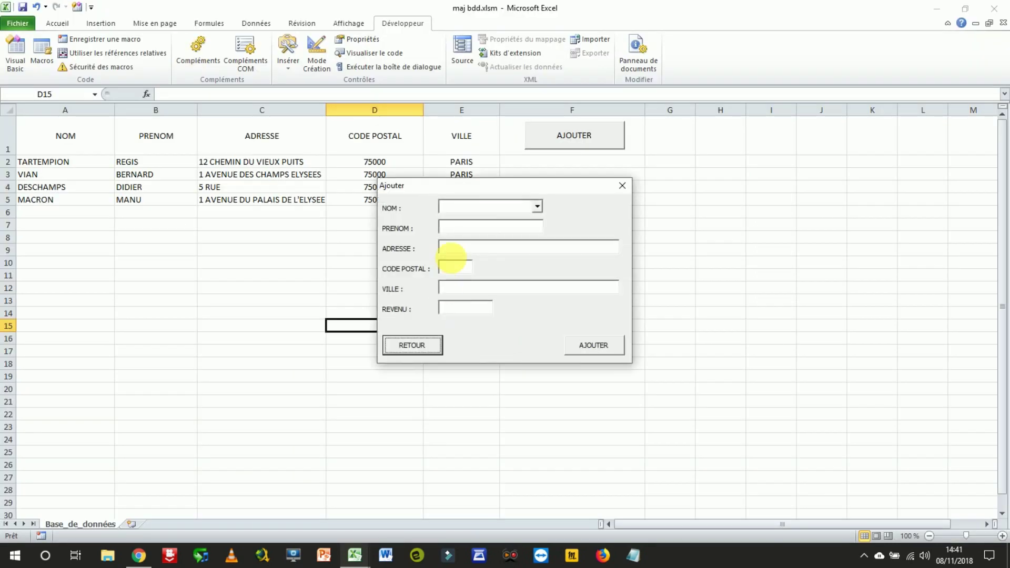
text(12345678)
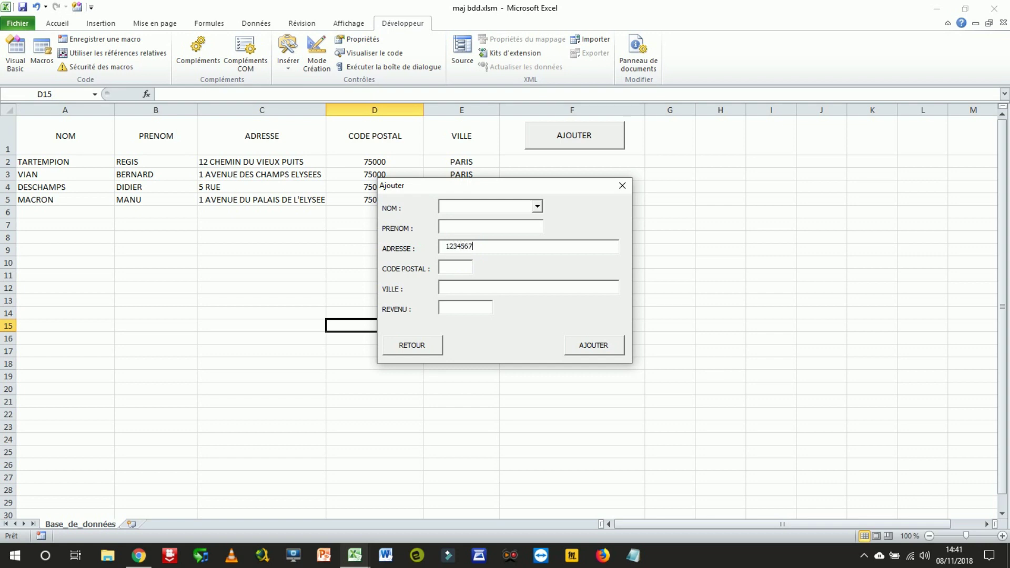
text(910111213)
key(BackSpace)
key(BackSpace)
key(BackSpace)
key(BackSpace)
key(BackSpace)
key(BackSpace)
key(BackSpace)
key(BackSpace)
key(BackSpace)
key(BackSpace)
key(BackSpace)
key(BackSpace)
key(BackSpace)
key(BackSpace)
text(358 )
text(rou)
key(BackSpace)
key(BackSpace)
key(BackSpace)
text(AVEC )
text(UE DU GENERA)
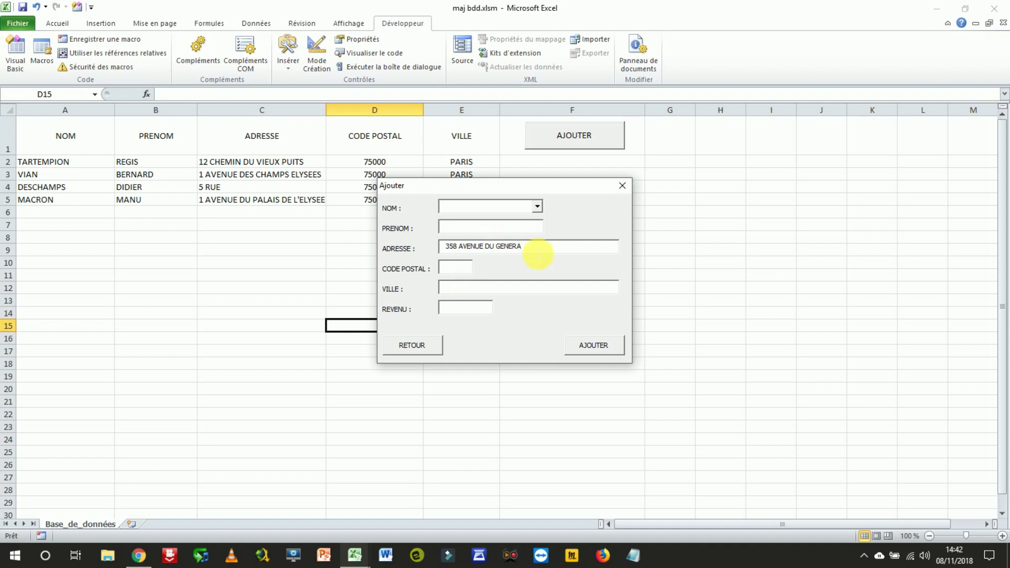
drag(529, 247, 365, 263)
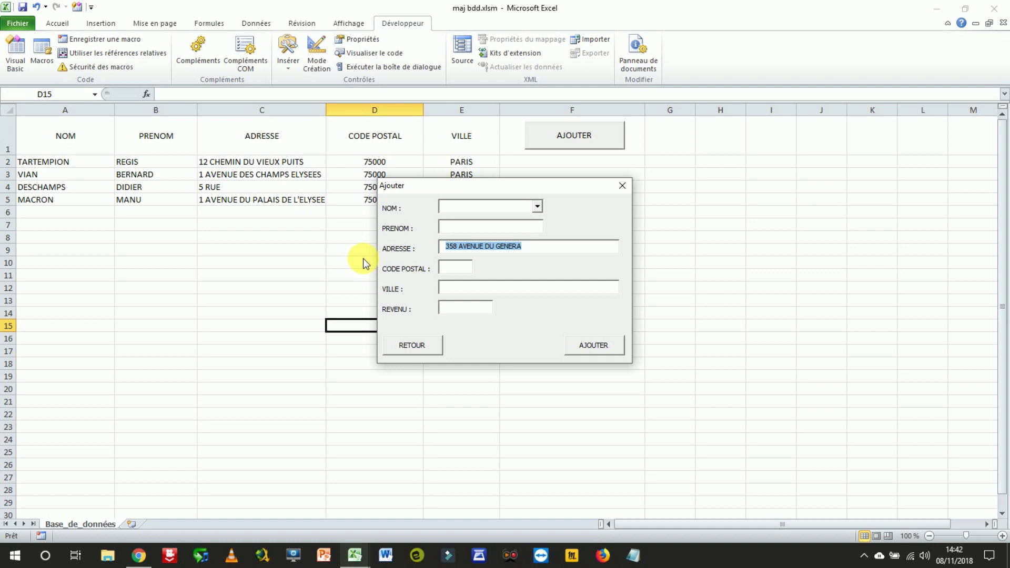
key(BackSpace)
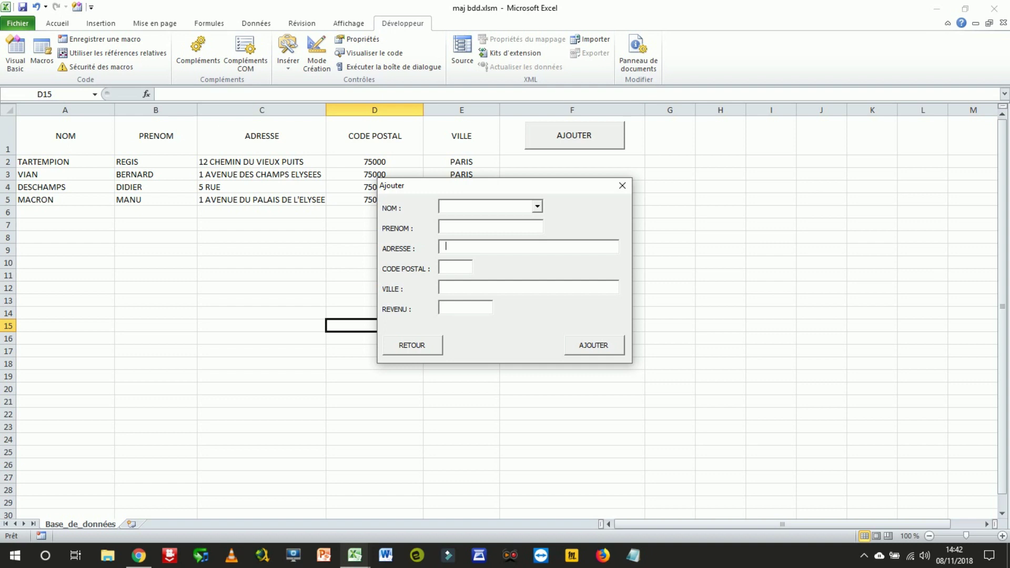
Delete the Label3_Click stub and change the MaxLength value to 10.
click(621, 186)
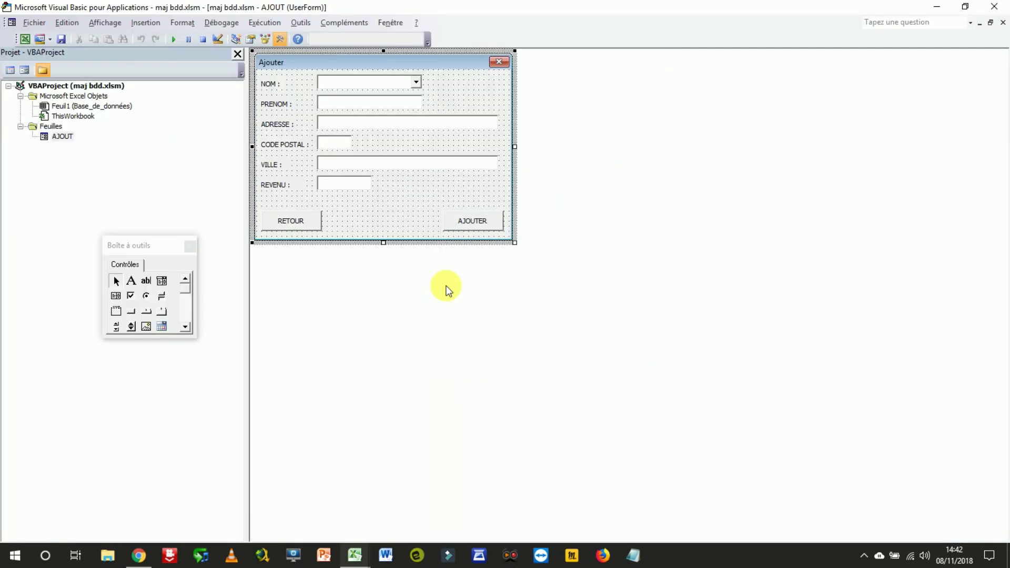
double_click(278, 125)
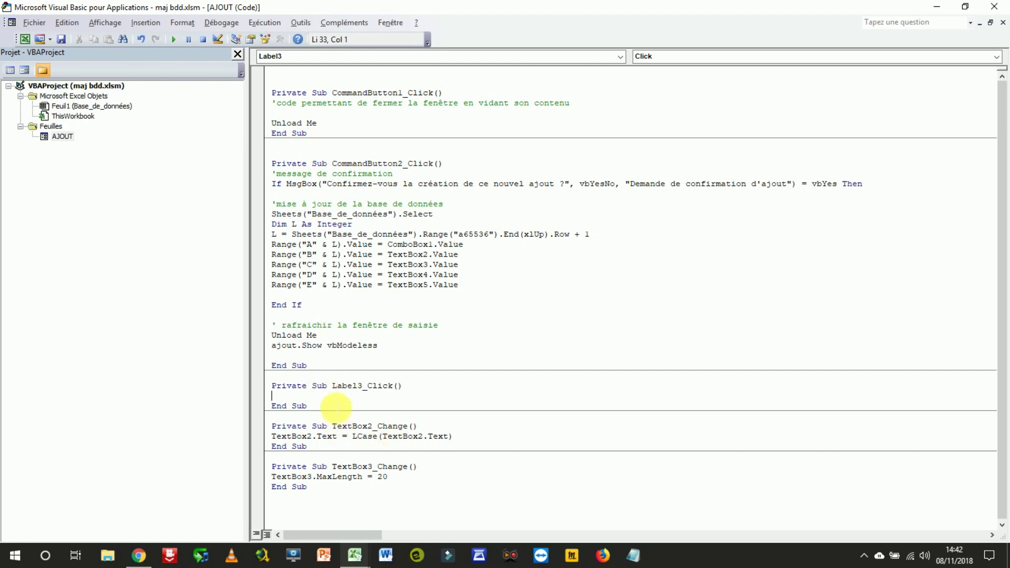
drag(307, 406, 256, 379)
key(Delete)
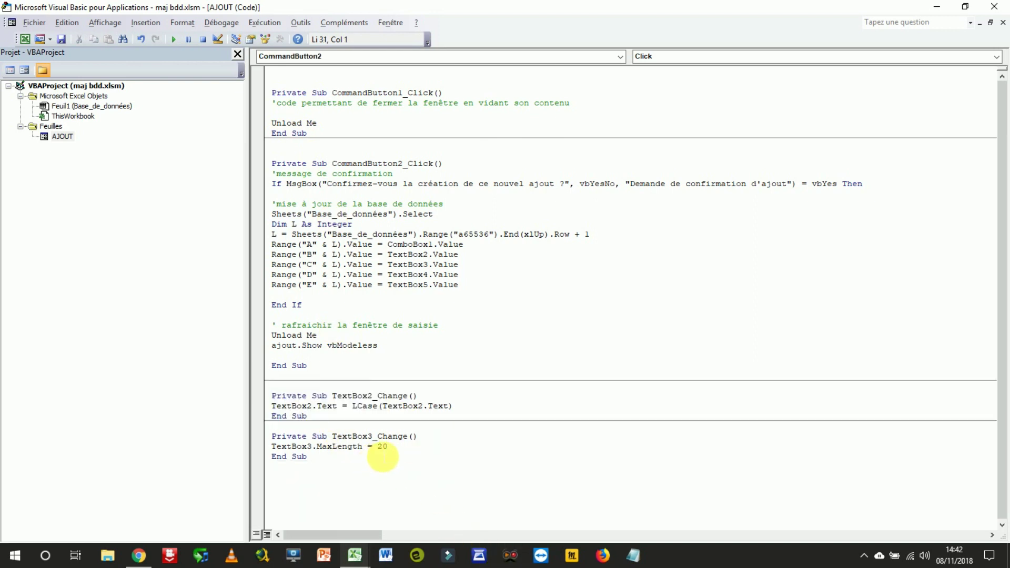
text(1)
click(382, 447)
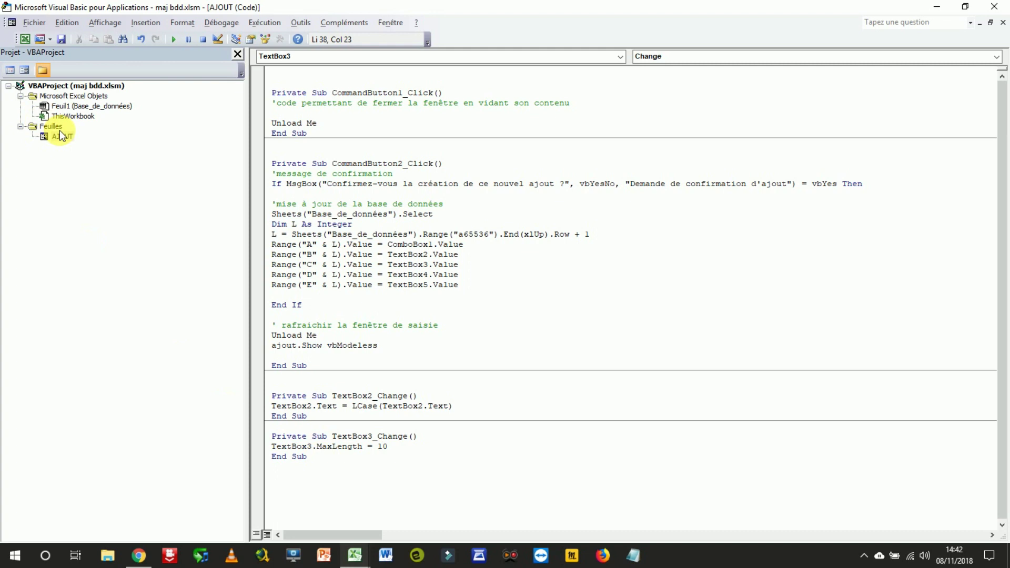
Relabel ADRESSE as TEL and narrow its text box to PRENOM's width.
double_click(62, 137)
double_click(298, 125)
double_click(294, 124)
text(TEL)
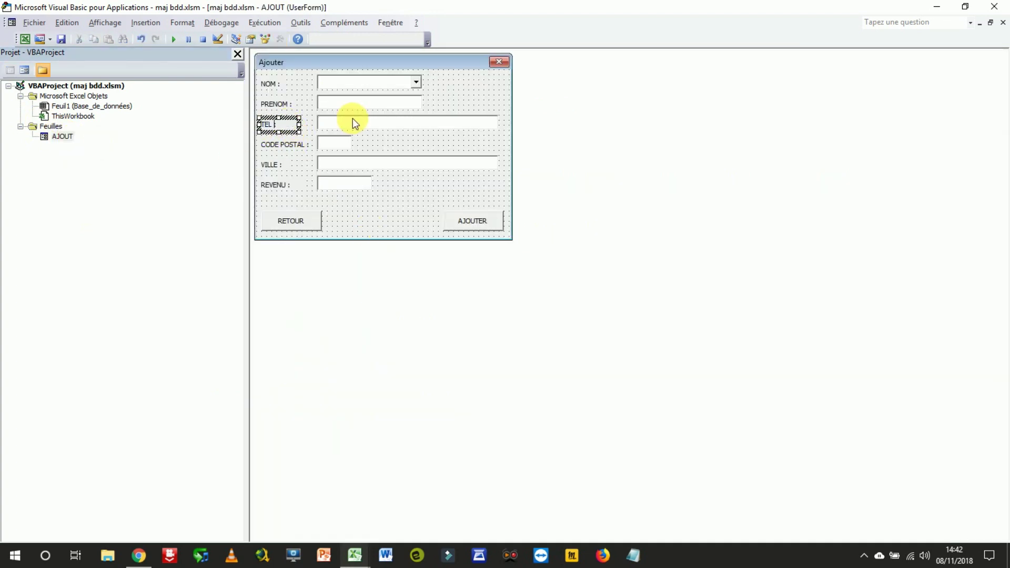
click(352, 121)
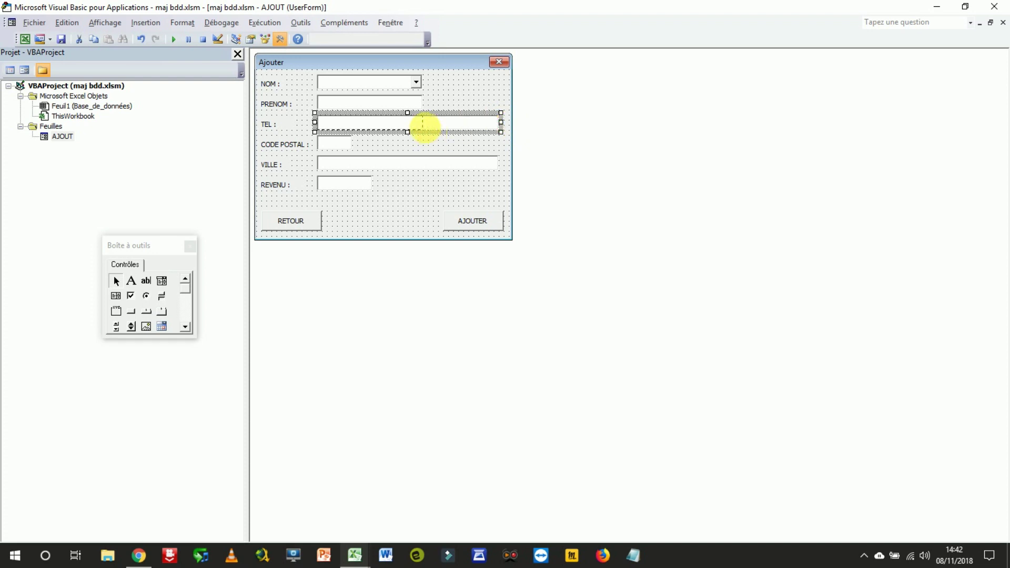
drag(508, 124, 422, 123)
click(295, 66)
click(170, 43)
click(463, 247)
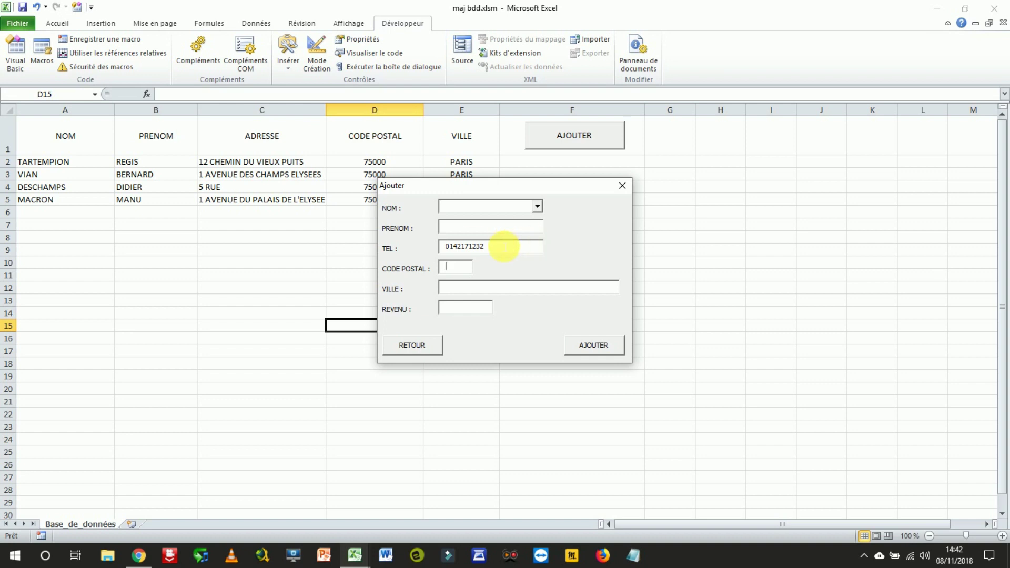
Close the form and resize the TEL box in the AJOUT designer.
click(622, 186)
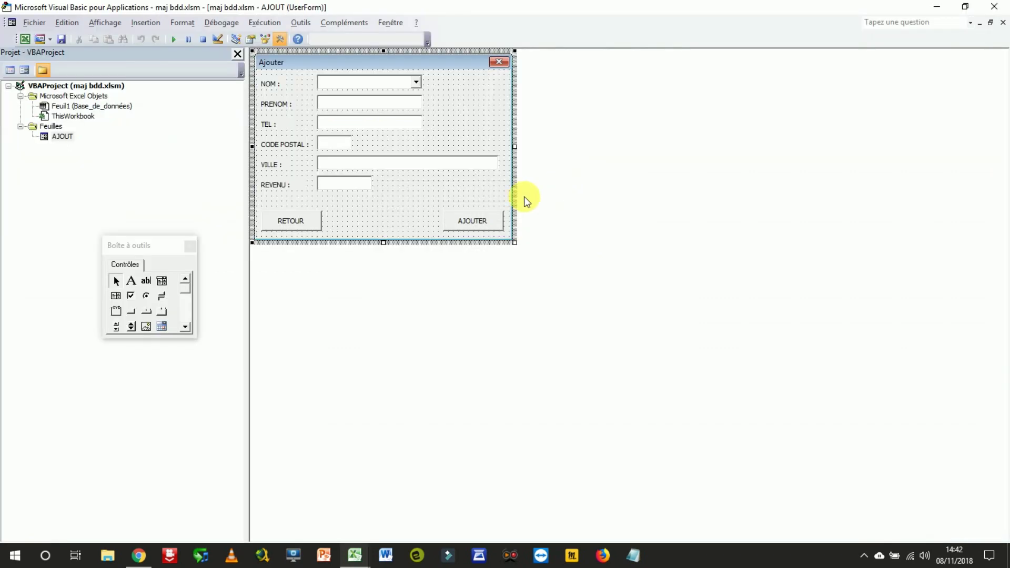
click(368, 124)
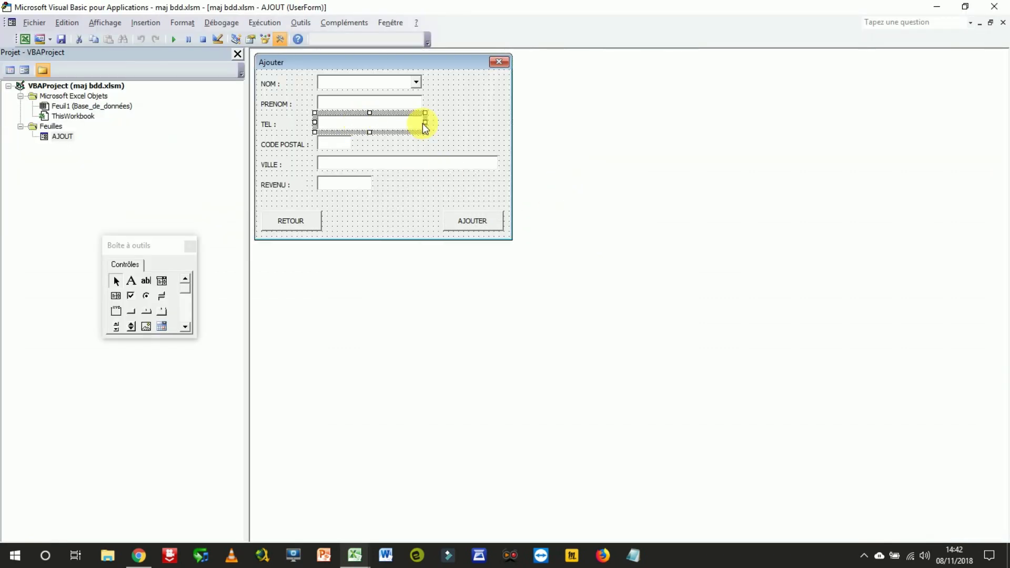
double_click(347, 123)
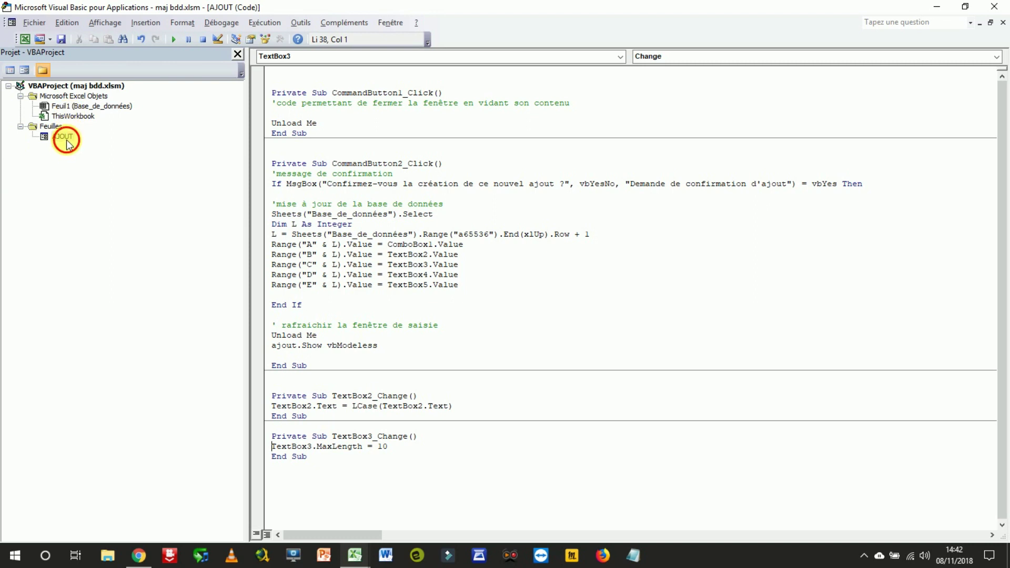
double_click(63, 137)
drag(375, 122, 385, 122)
click(352, 122)
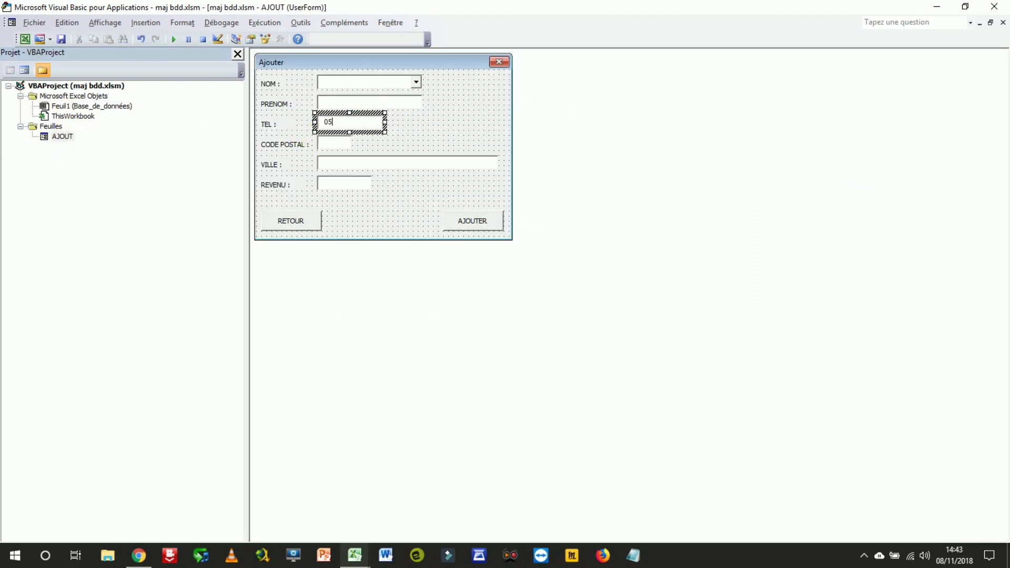
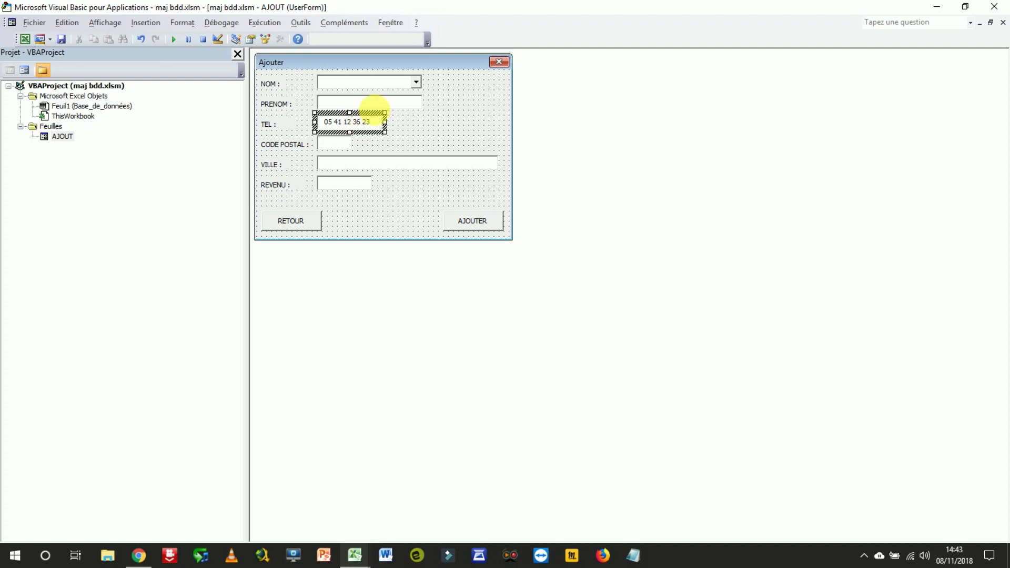
click(414, 133)
click(333, 128)
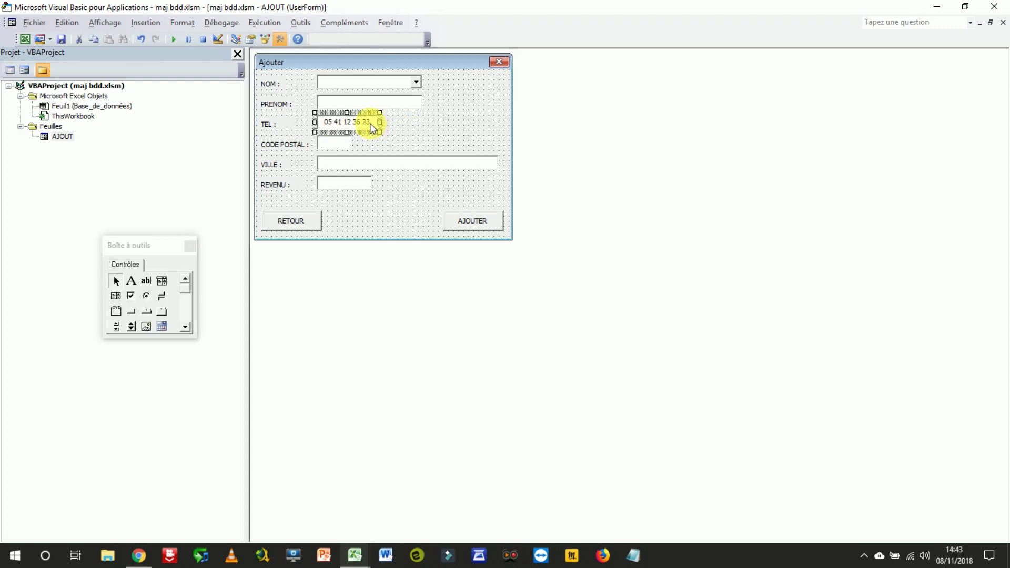
drag(371, 122, 290, 122)
key(Delete)
click(420, 136)
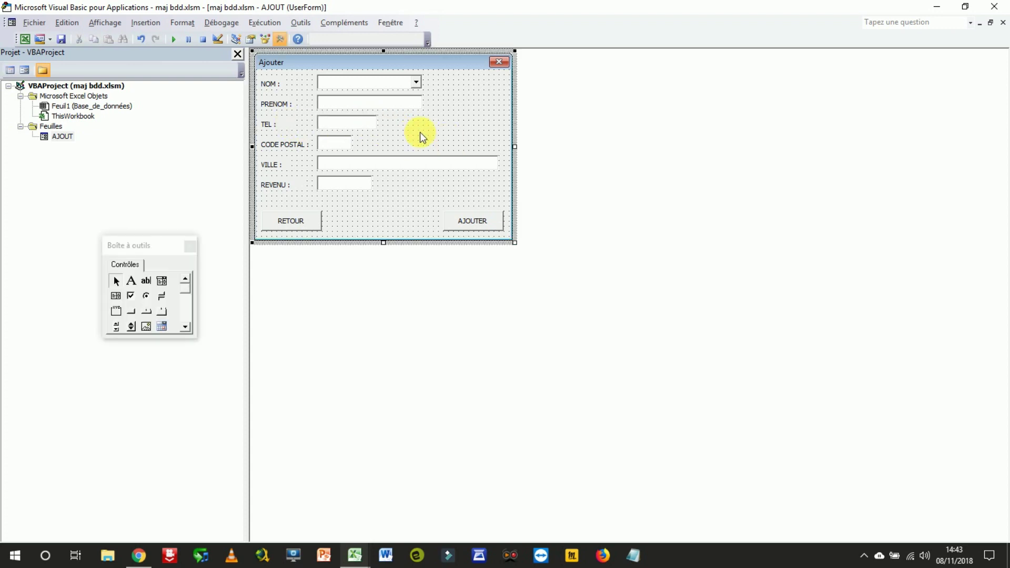
double_click(361, 124)
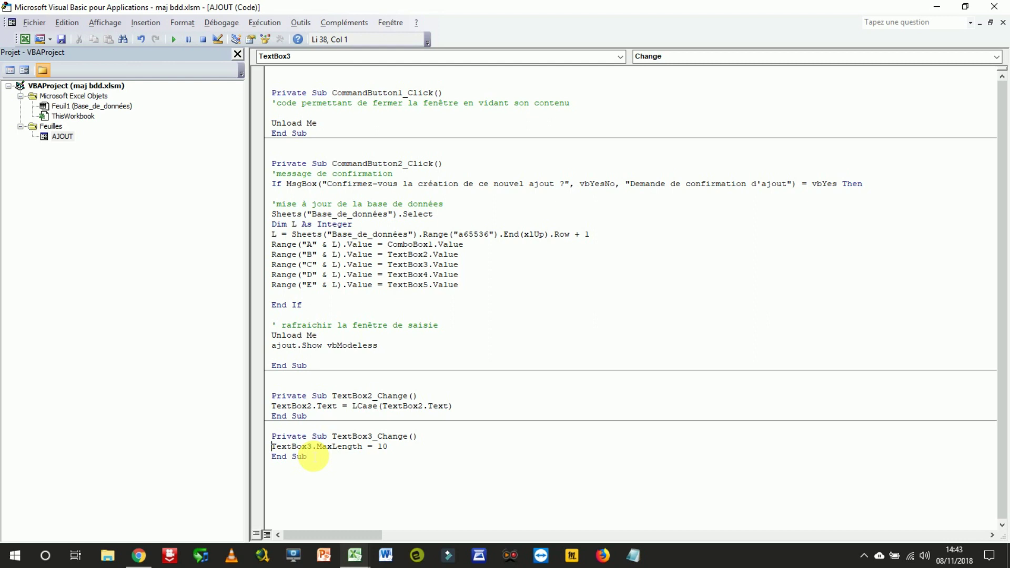
Add TextBox3.Value = Format(TextBox3, "00.00.00.00.00") below MaxLength in TextBox3_Change.
click(389, 446)
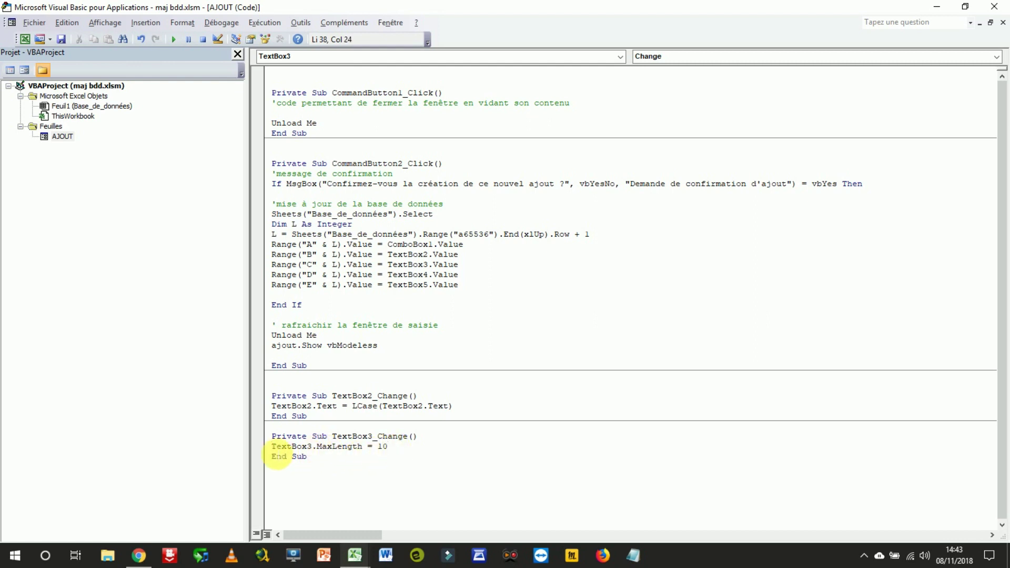
key(Return)
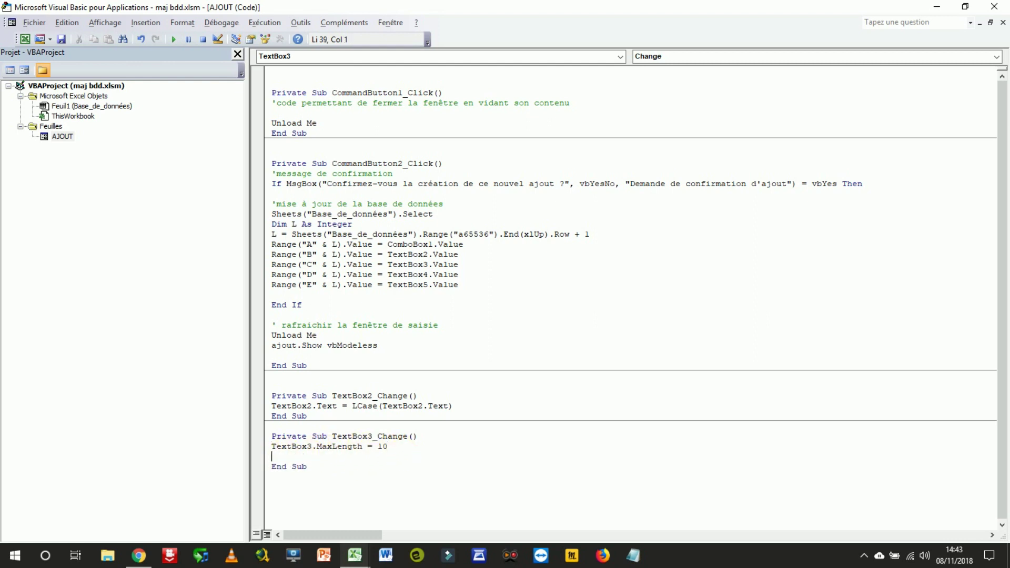
text(TEXT)
key(BackSpace)
key(BackSpace)
key(BackSpace)
text(extbox3)
text(.Value = Format(Textbox3)
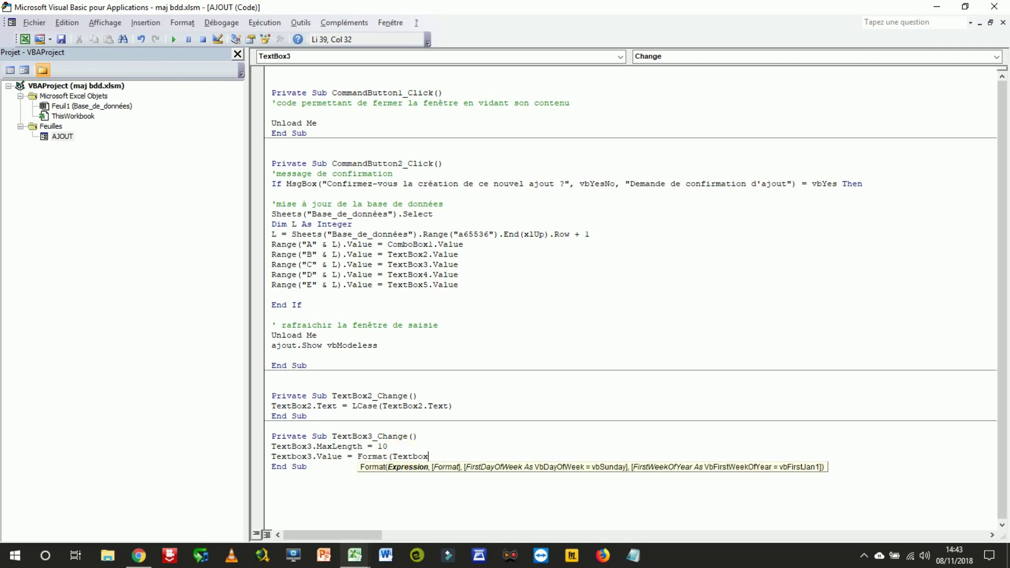
text(, ")
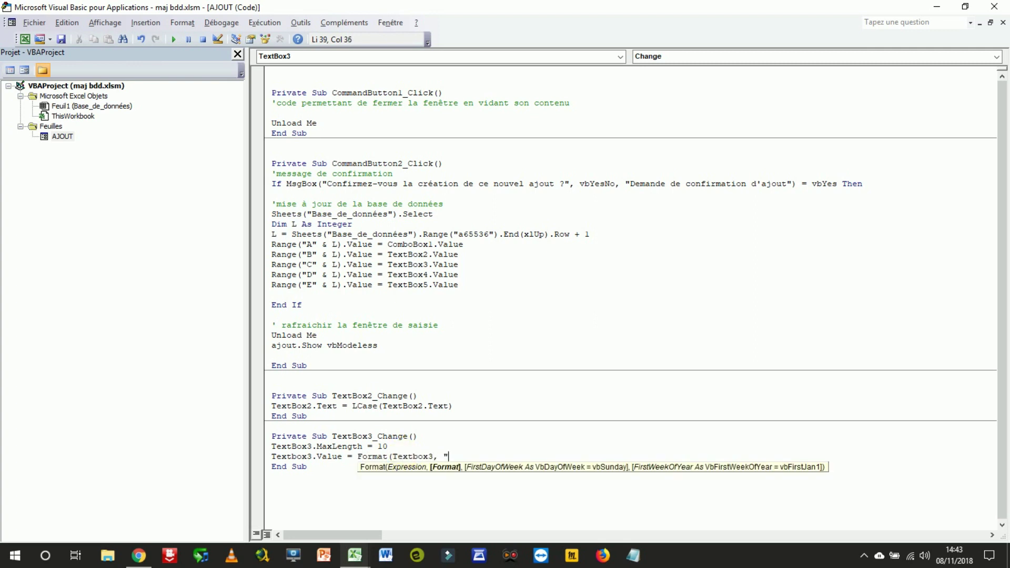
text(00.00.00.00.00"))
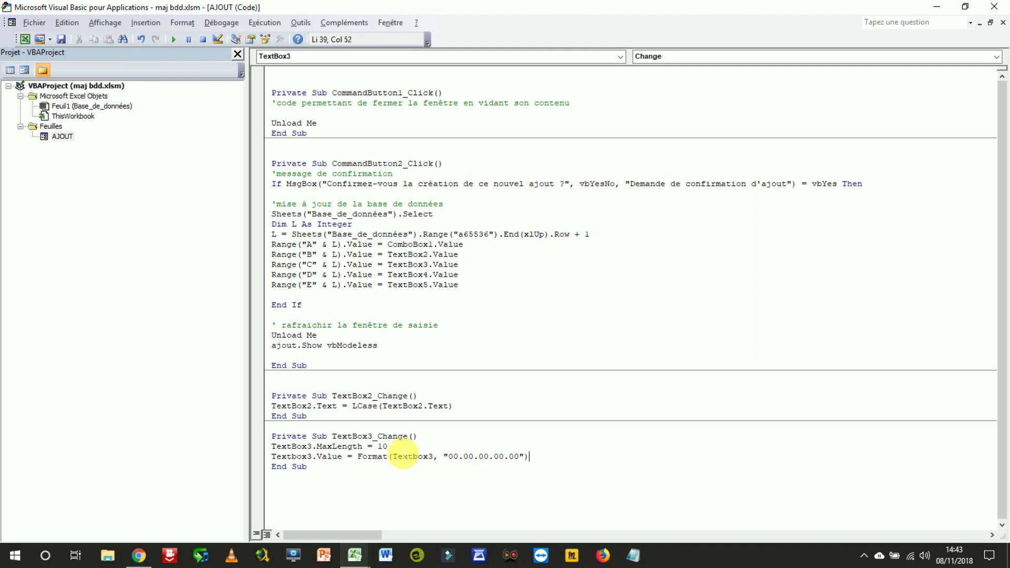
key(Return)
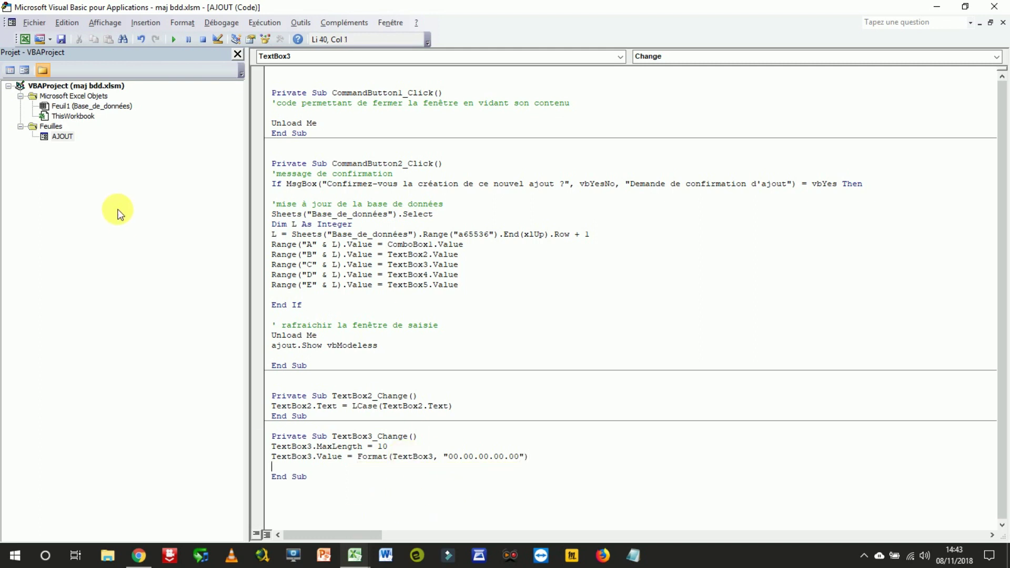
Run the Ajouter form and type 0 into the TEL field to test the format.
double_click(69, 137)
click(173, 39)
click(468, 246)
text(00,00.00.00.00)
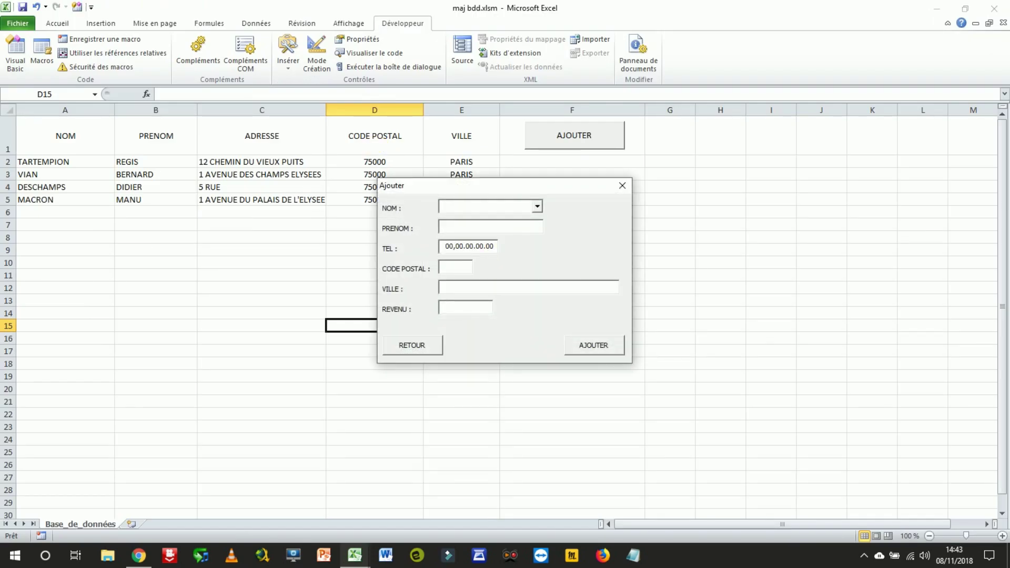
Type and erase more digits in TEL, then close the Ajouter form.
key(BackSpace)
key(BackSpace)
text(0)
key(BackSpace)
key(BackSpace)
key(BackSpace)
key(BackSpace)
key(BackSpace)
key(BackSpace)
key(BackSpace)
click(623, 185)
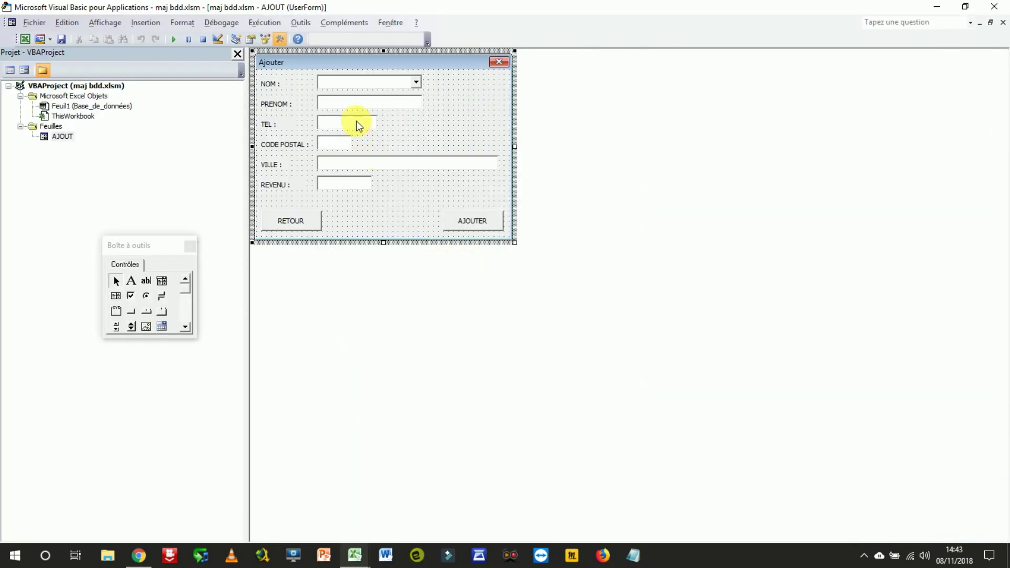
Delete the Format line from TextBox3_Change, leaving only MaxLength = 10.
double_click(357, 124)
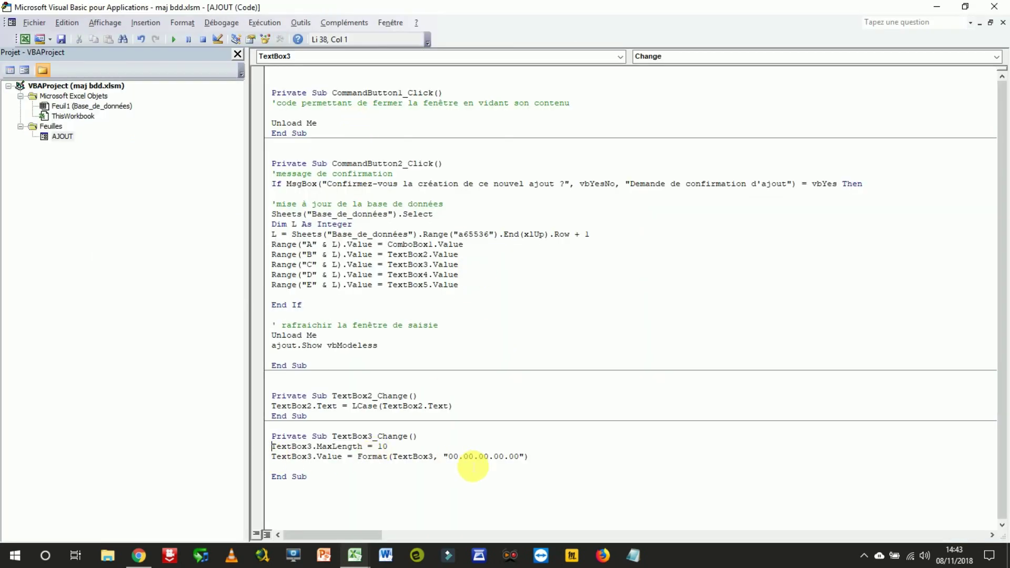
drag(547, 458, 272, 457)
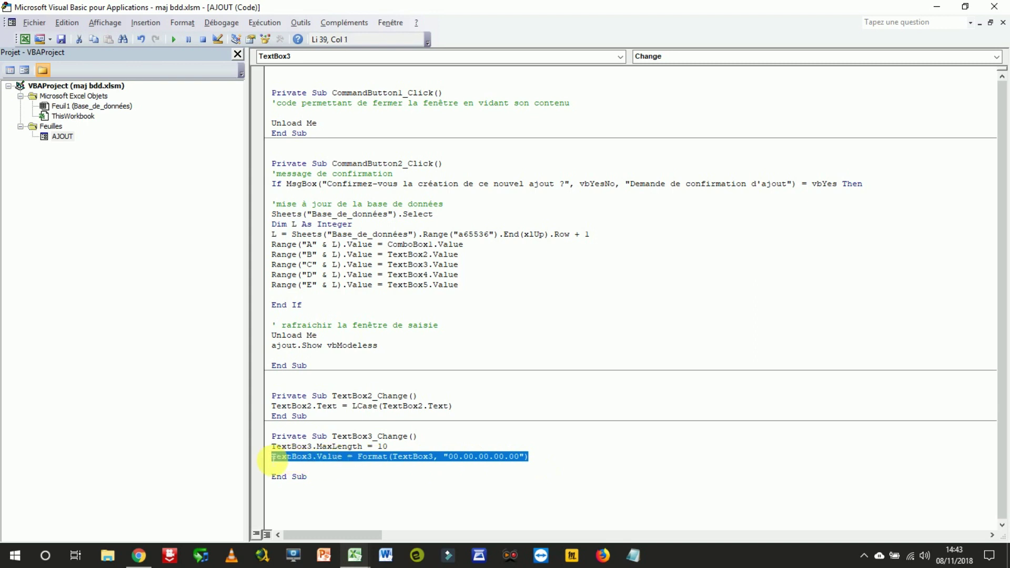
key(Delete)
click(403, 448)
key(Delete)
click(380, 458)
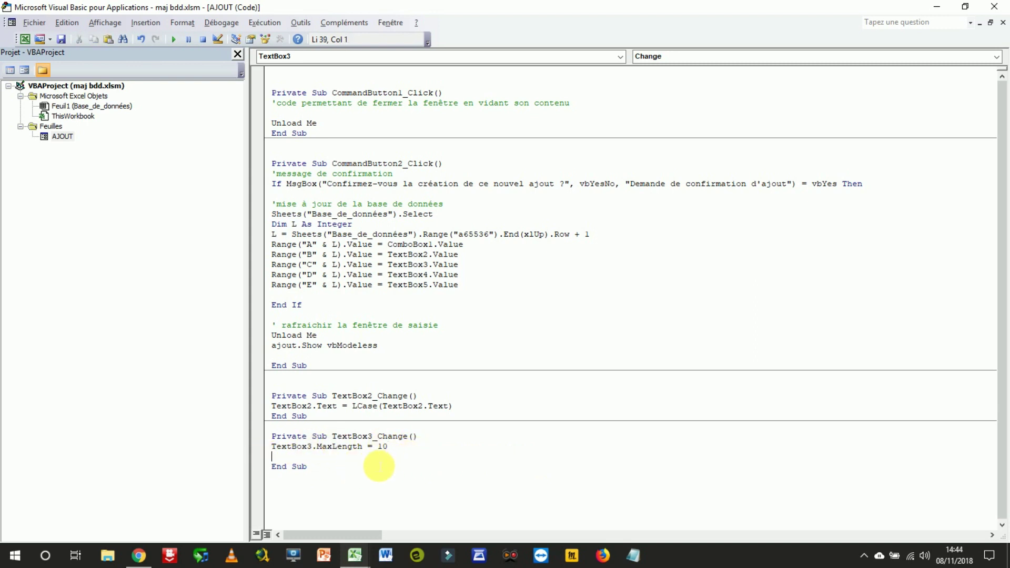
Begin a Private Sub TextBox3_AfterUpdate procedure below End Sub.
key(Down)
key(Return)
text(Private Sub )
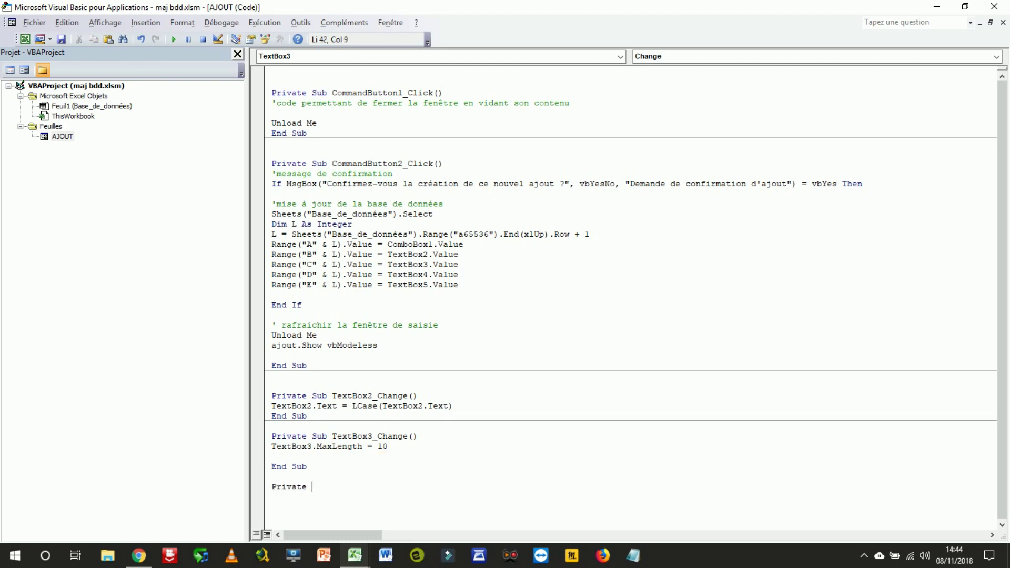
text(TExtbox3_afterupdate)
Give TextBox3_AfterUpdate the 00.00.00.00.00 Format line and test it with 054912345.
key(Return)
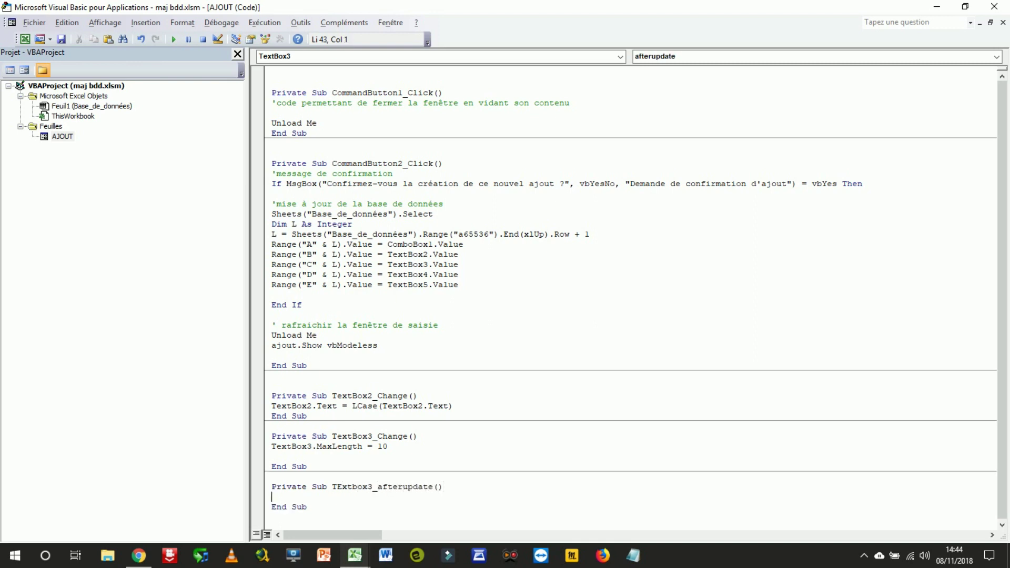
text(TextBox3.Value = Format(TextBox3, "00.00.00.00.00"))
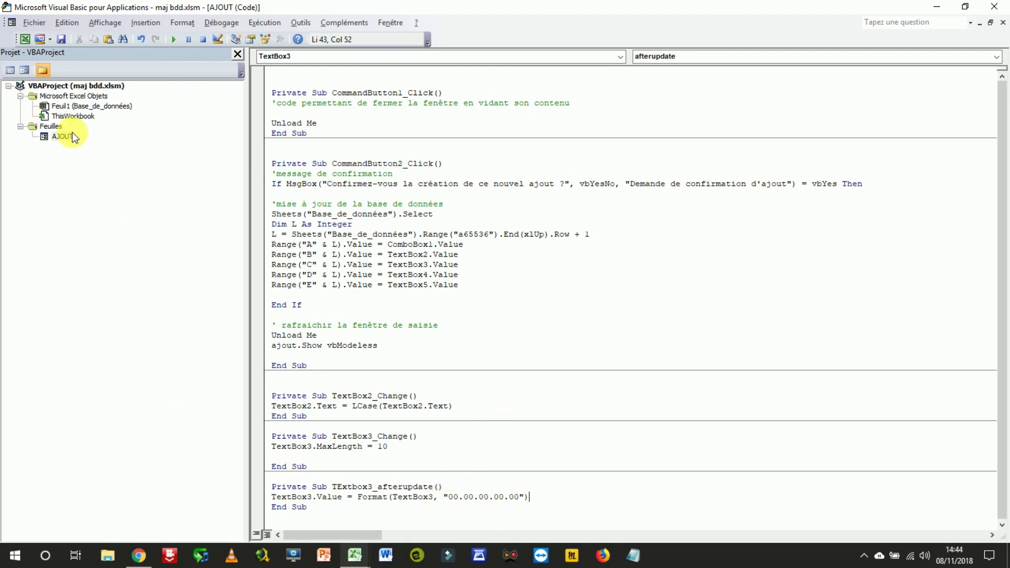
double_click(63, 136)
click(175, 38)
click(467, 248)
text(054912345)
key(Tab)
click(468, 248)
click(451, 248)
click(623, 185)
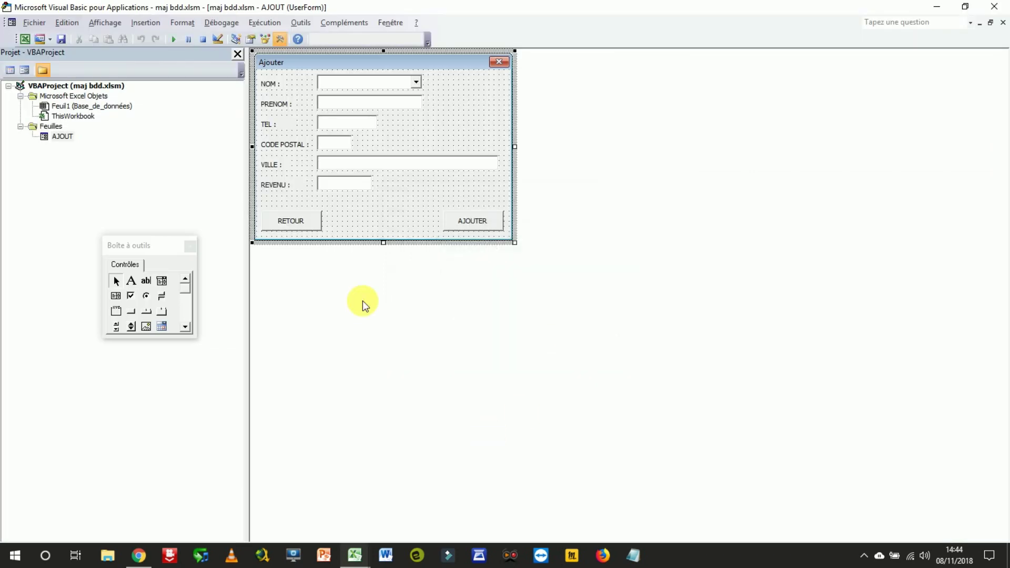
double_click(349, 126)
click(458, 497)
key(Delete)
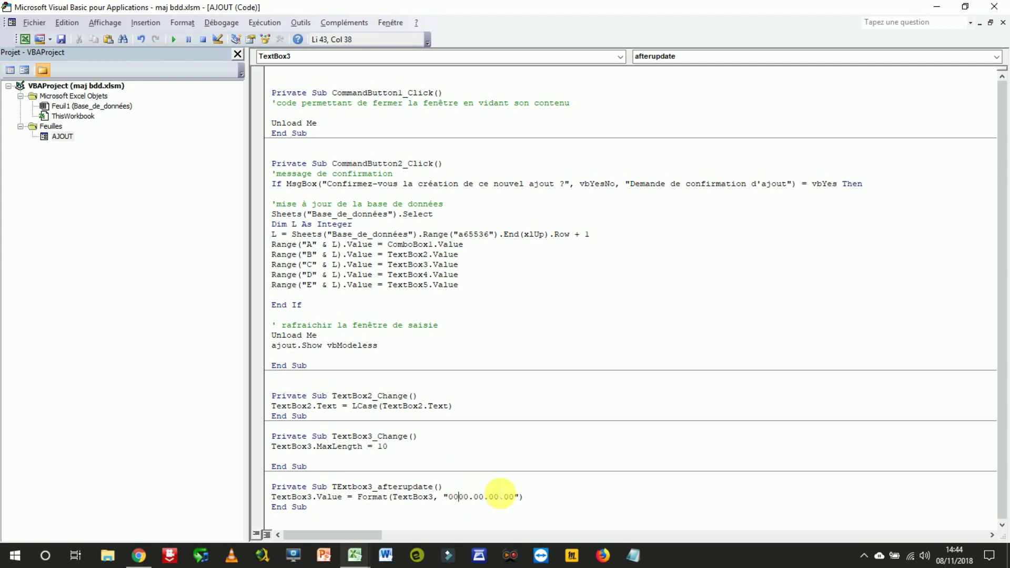
click(483, 497)
key(Left)
key(Left)
key(Delete)
click(494, 498)
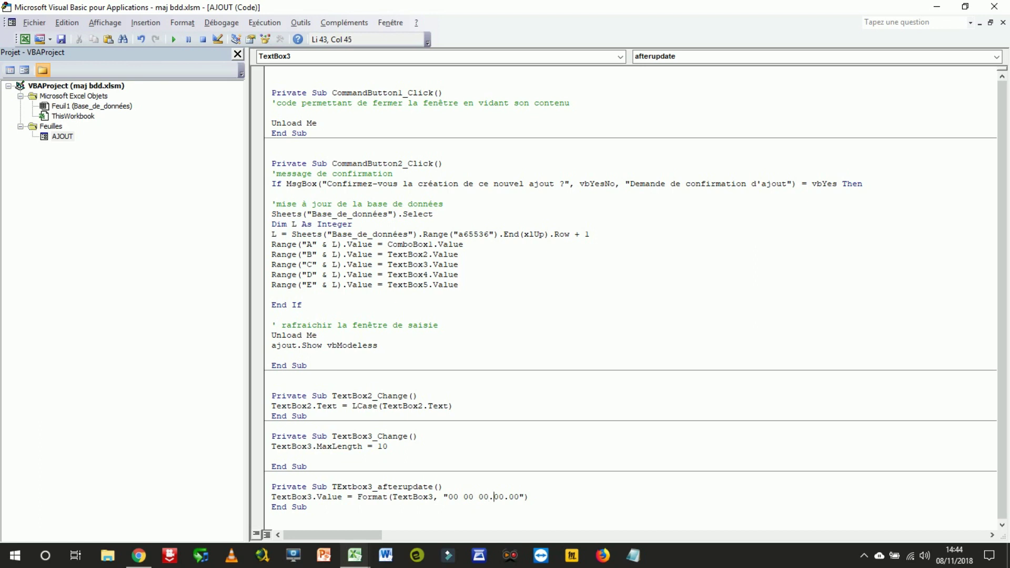
click(509, 497)
key(BackSpace)
click(542, 500)
click(423, 509)
double_click(62, 137)
click(174, 39)
click(458, 247)
key(Tab)
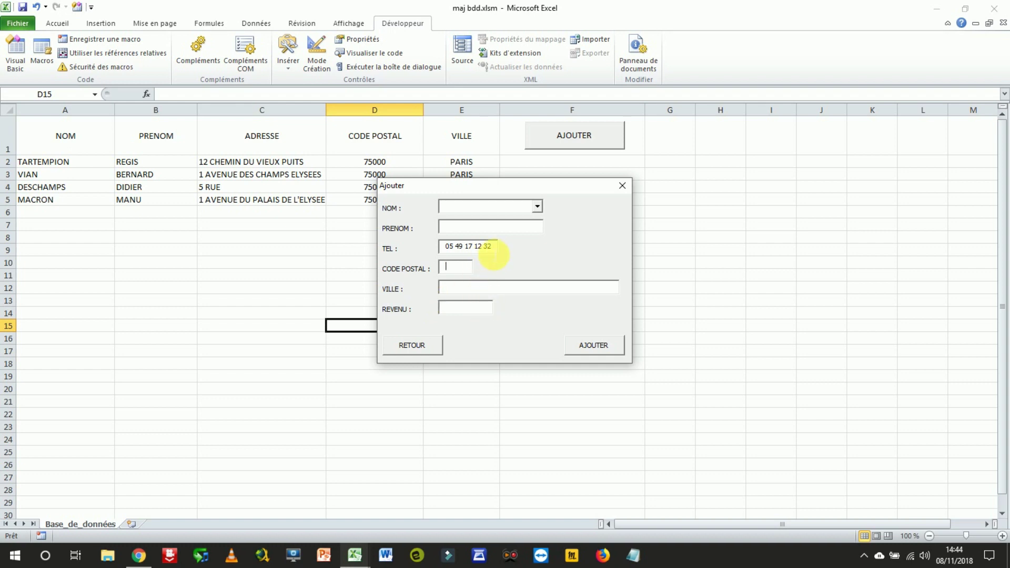
Type letters such as jkfdpoisdj into TEL, erase them, and close the form.
drag(496, 247, 421, 248)
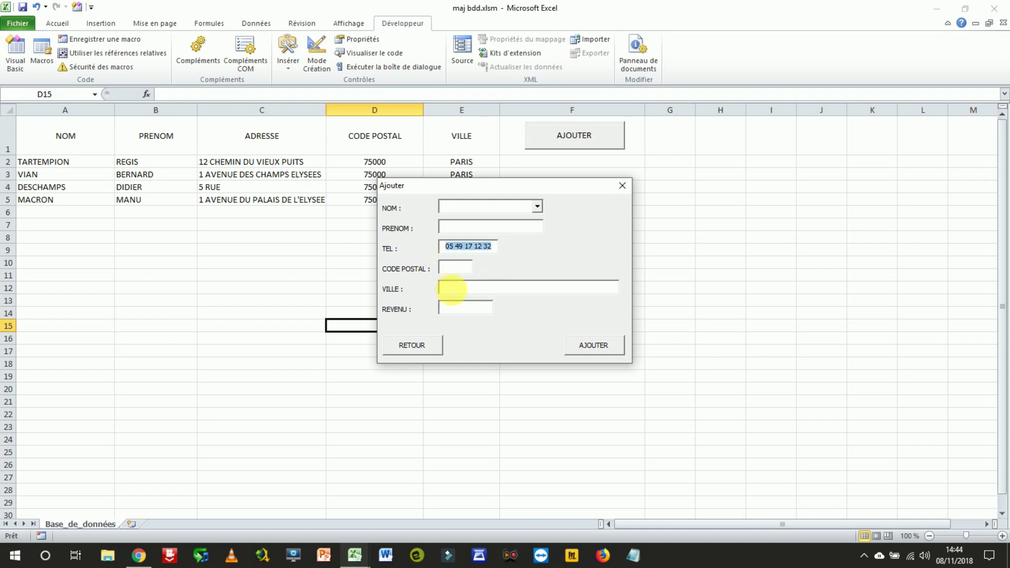
text(jkfdpoisdj)
key(BackSpace)
key(BackSpace)
key(BackSpace)
key(BackSpace)
key(BackSpace)
key(BackSpace)
key(BackSpace)
key(BackSpace)
key(BackSpace)
text(OPIKOIUGOSE)
key(BackSpace)
key(BackSpace)
key(BackSpace)
key(BackSpace)
key(BackSpace)
key(BackSpace)
key(BackSpace)
key(BackSpace)
key(BackSpace)
key(BackSpace)
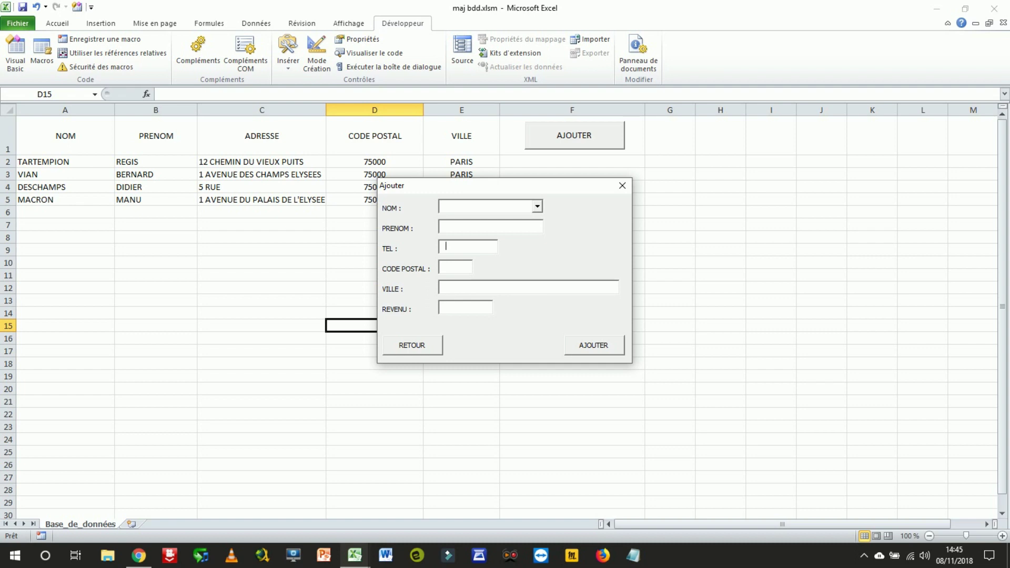
click(621, 185)
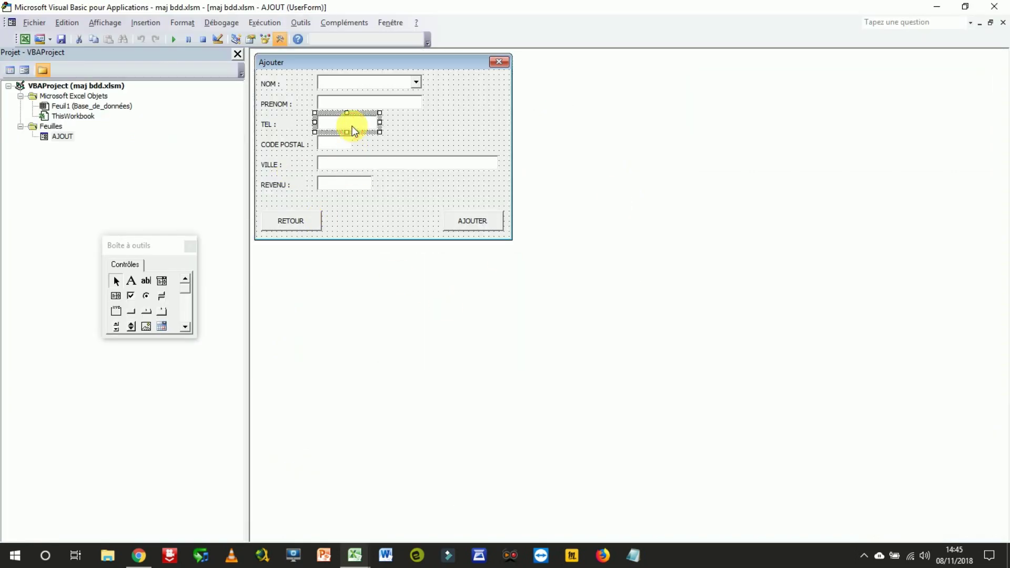
Start a Textbox3_Keypress(ByVal KeyAscii As MSForms.ReturnInteger) procedure below the last End Sub.
double_click(353, 130)
click(342, 518)
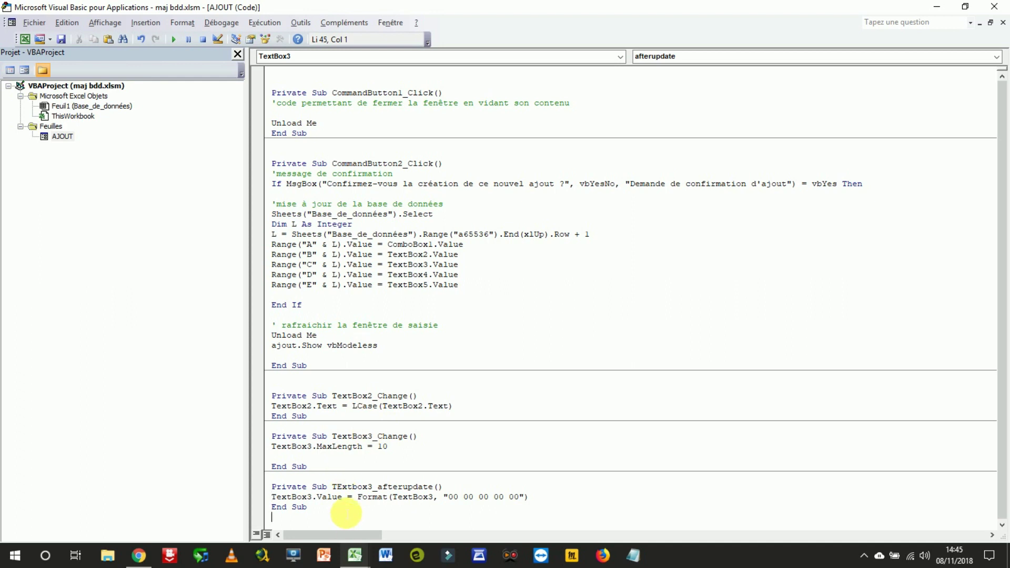
key(Down)
click(347, 512)
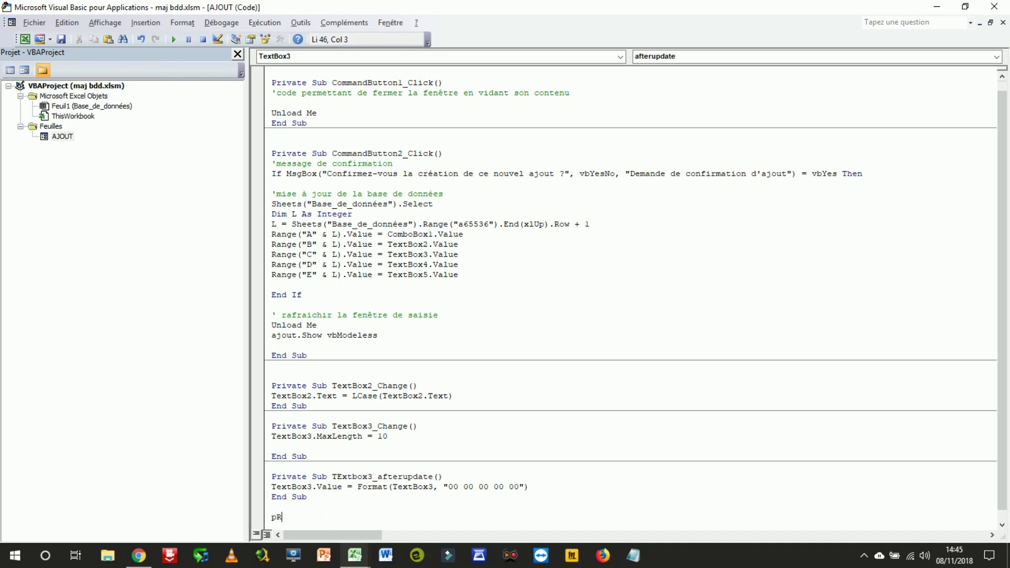
text(Private )
text(Sub Textbox3)
scroll(502, 477, down, 1)
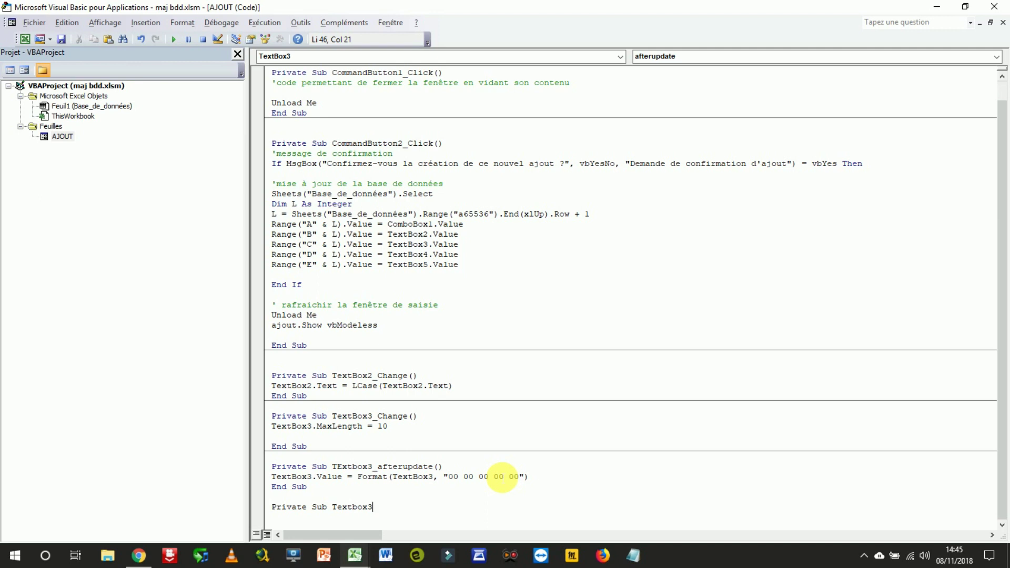
text(_Keypress(Byval)
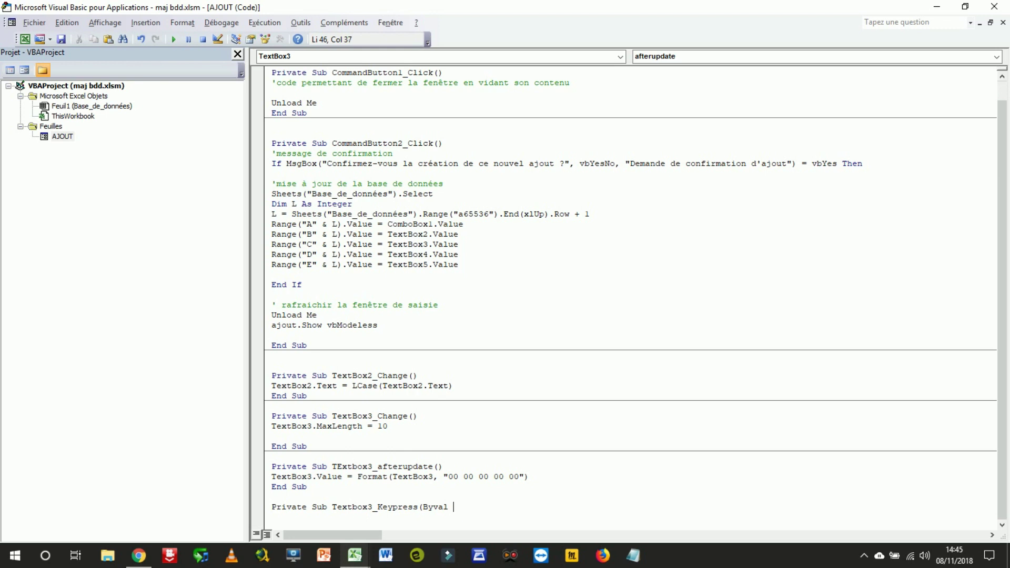
text(KeyAscii as Msforms.ret)
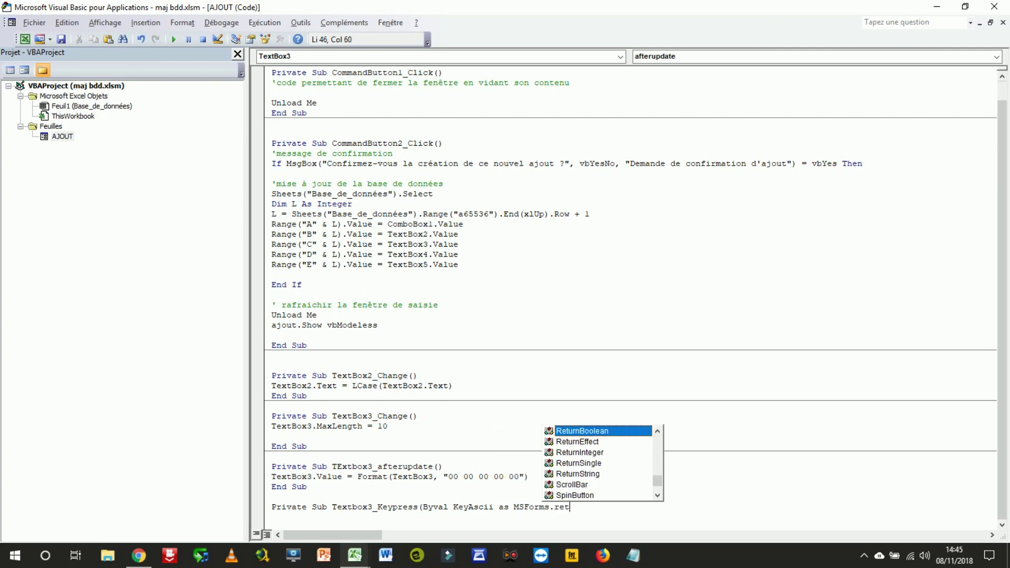
double_click(612, 453)
key(Return)
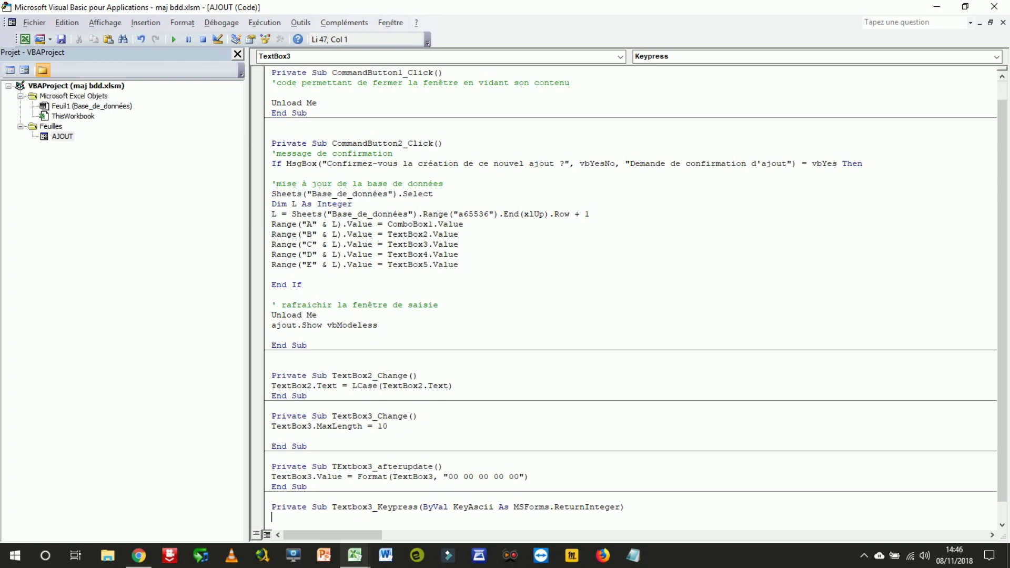
scroll(602, 433, down, 1)
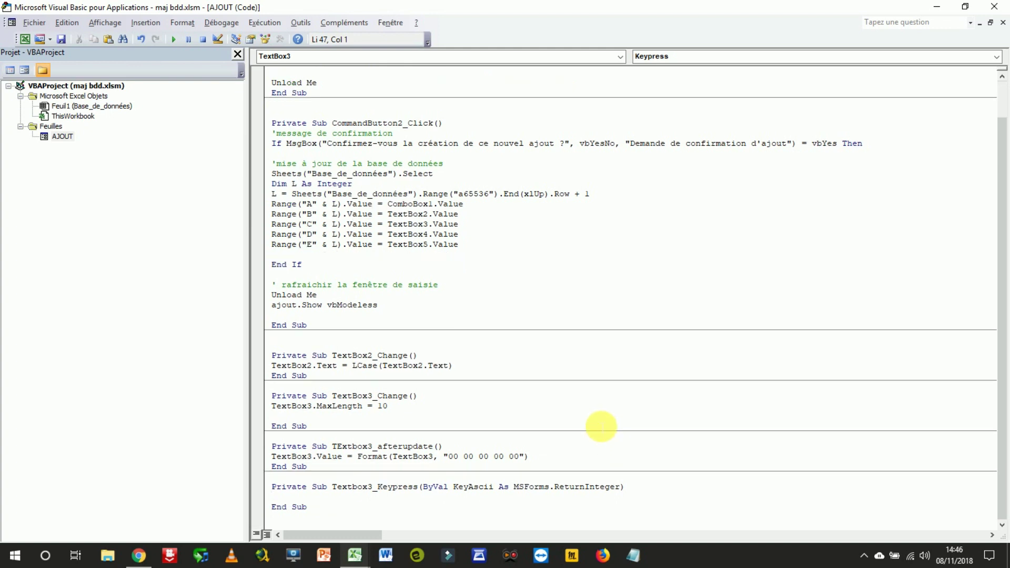
text(If instr("1234567890")
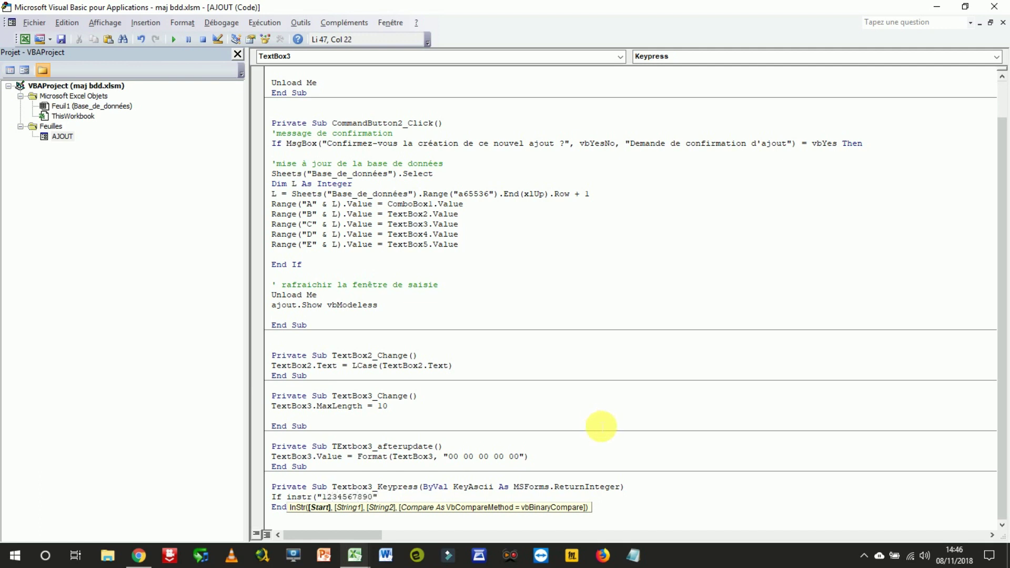
text(, chr)
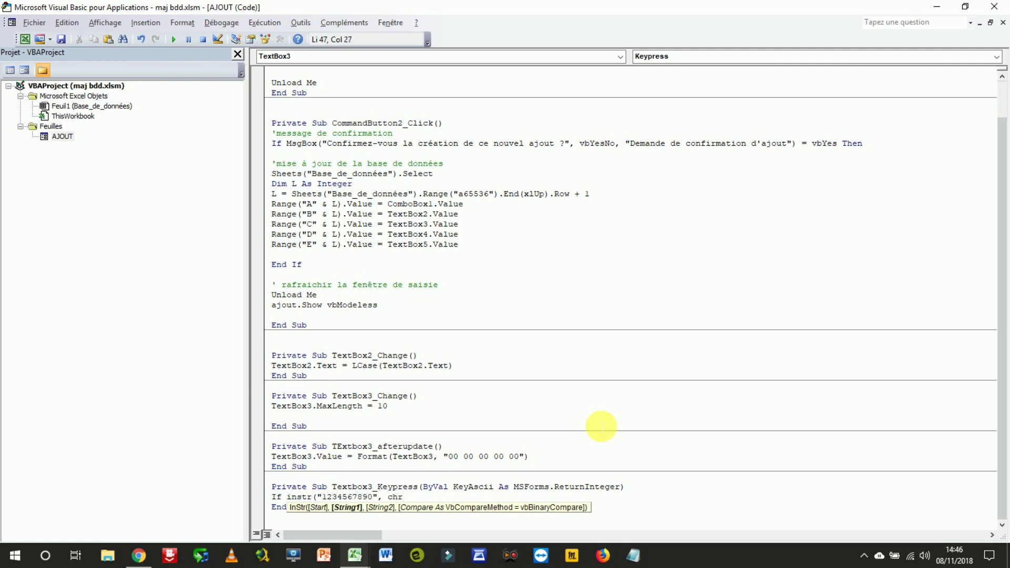
text((keyascii)
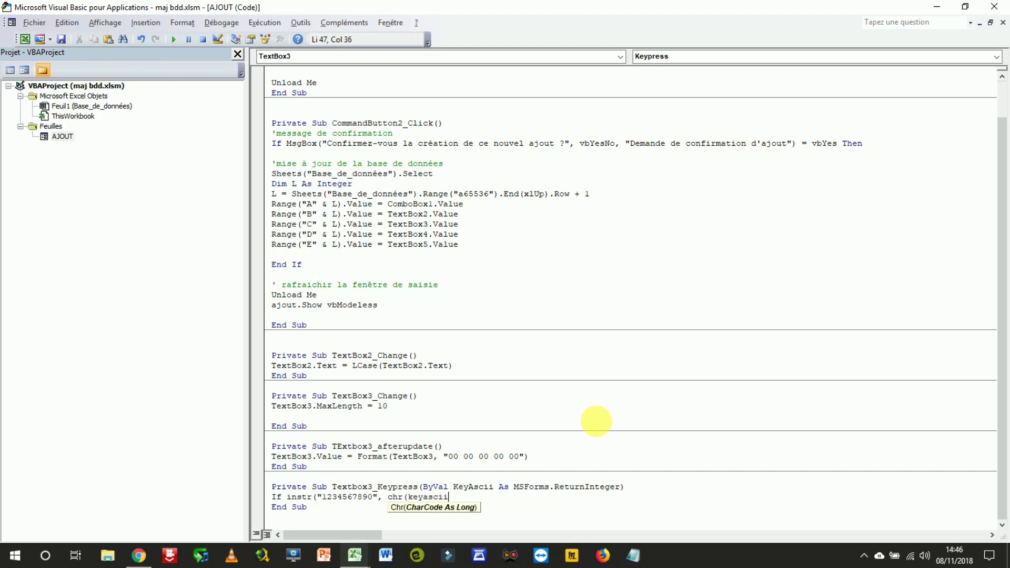
text()) = 0)
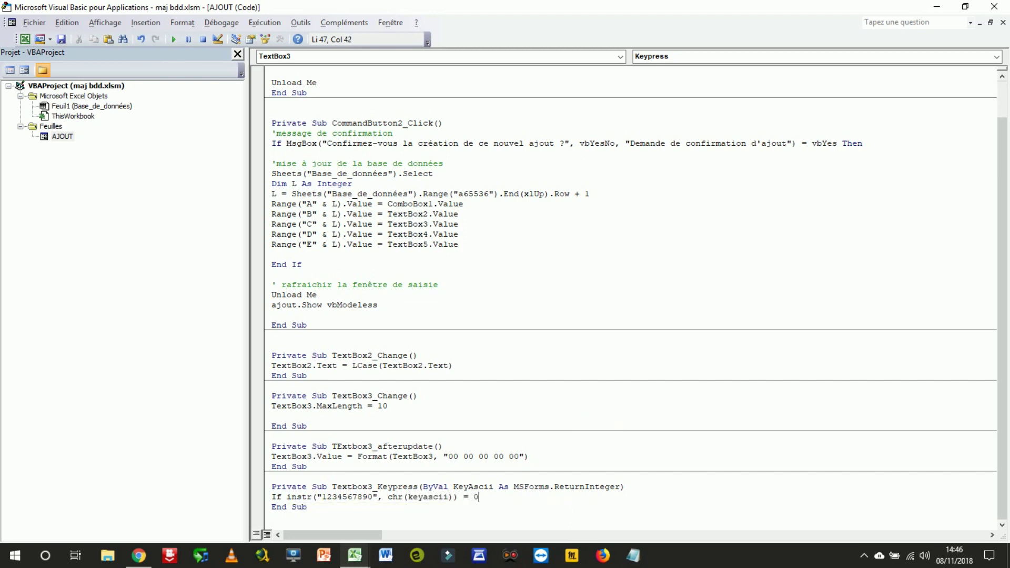
text(then Key)
text(ascii= 0)
key(Return)
key(Delete)
click(507, 518)
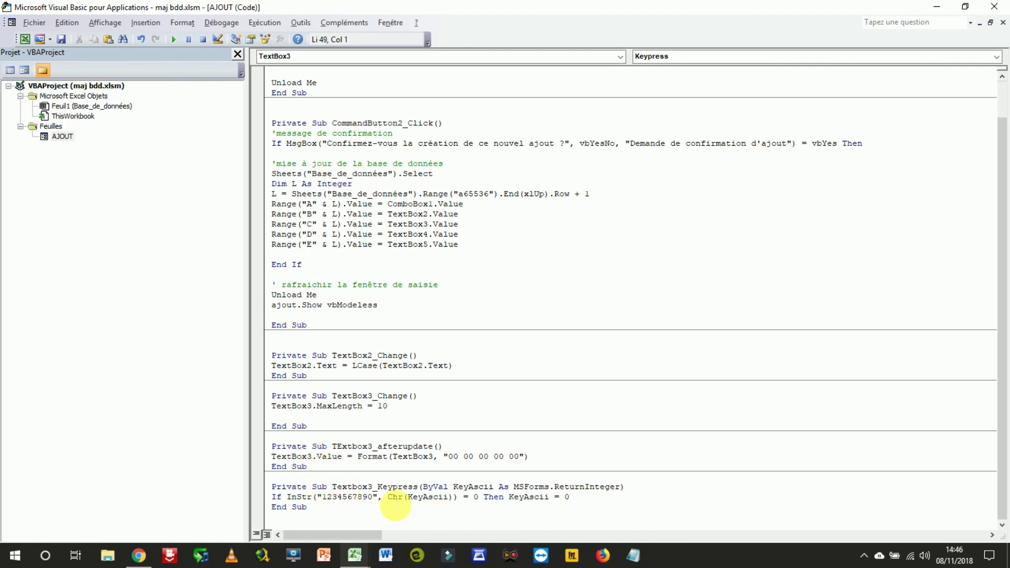
drag(317, 511, 272, 485)
click(318, 513)
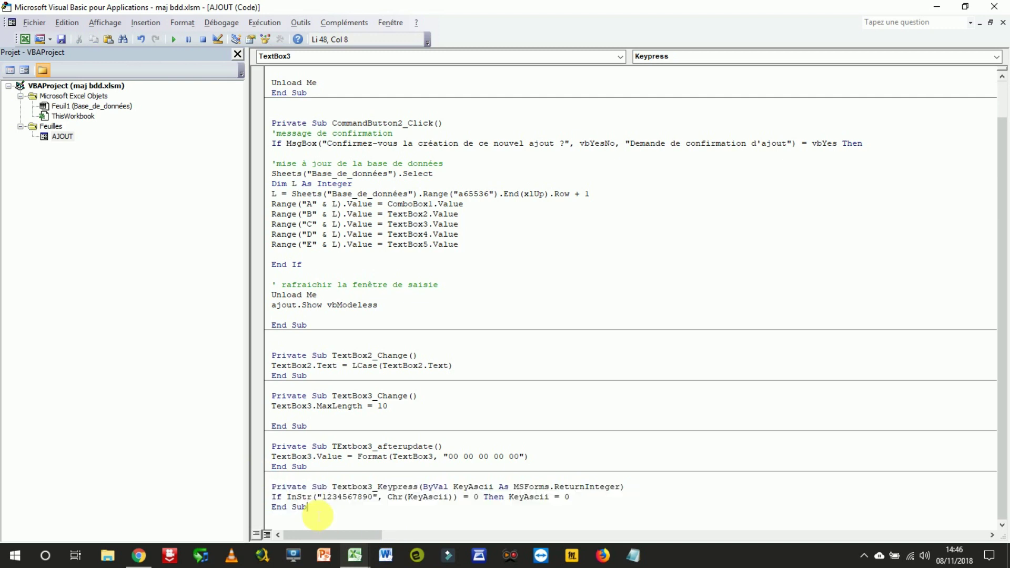
click(62, 136)
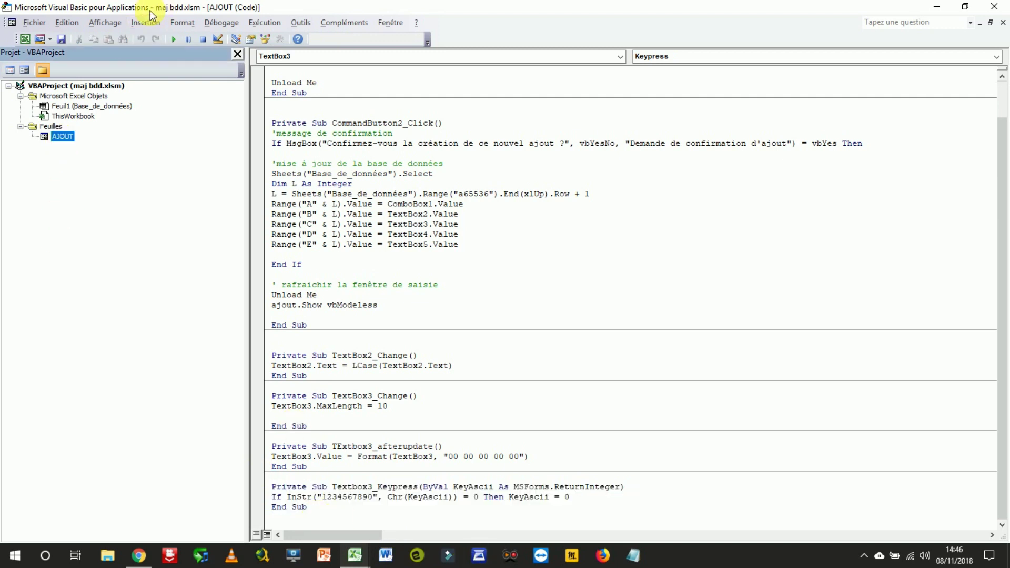
double_click(66, 137)
click(174, 39)
click(451, 248)
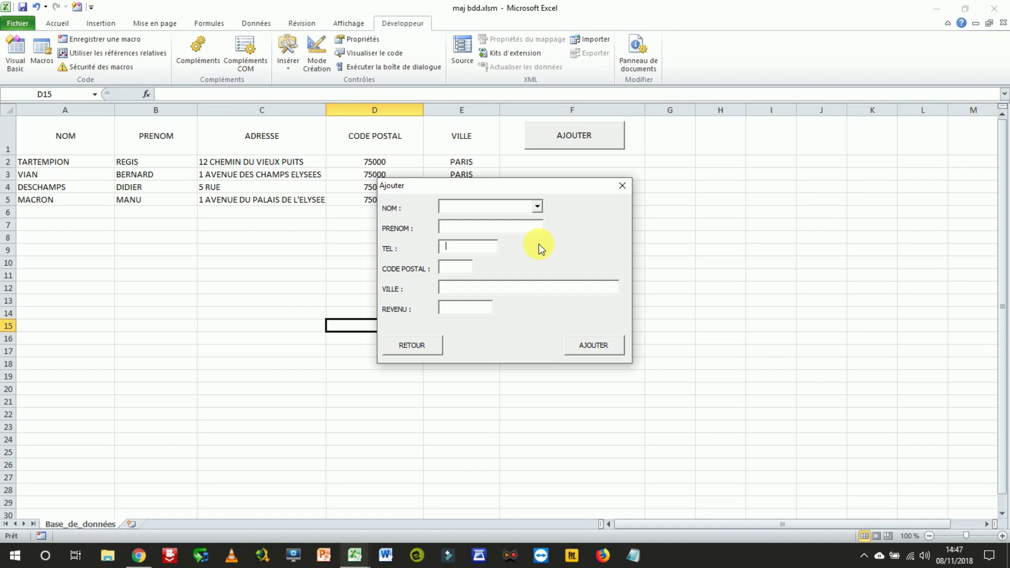
text(0548)
key(BackSpace)
key(BackSpace)
key(BackSpace)
key(BackSpace)
key(Tab)
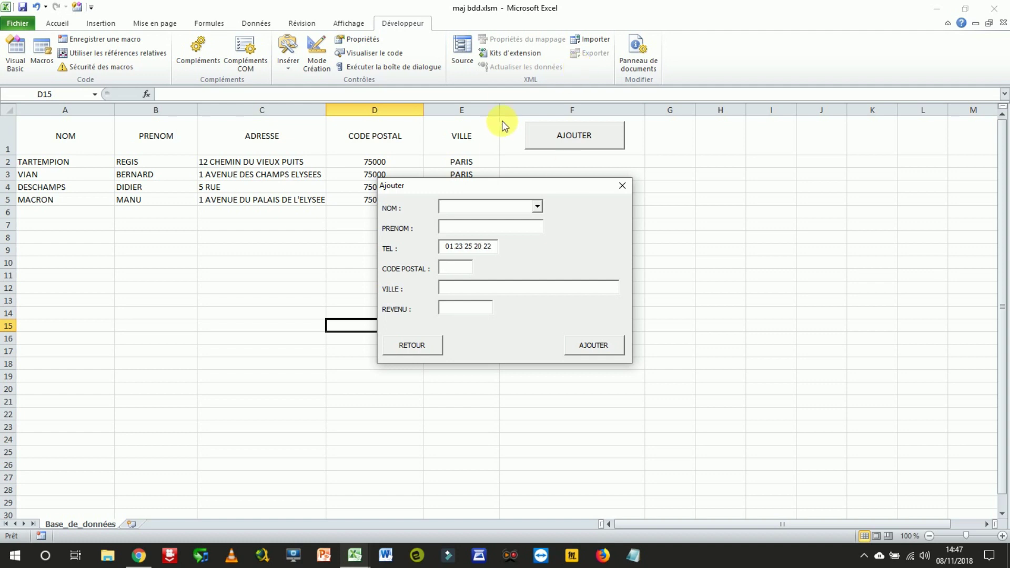
click(622, 187)
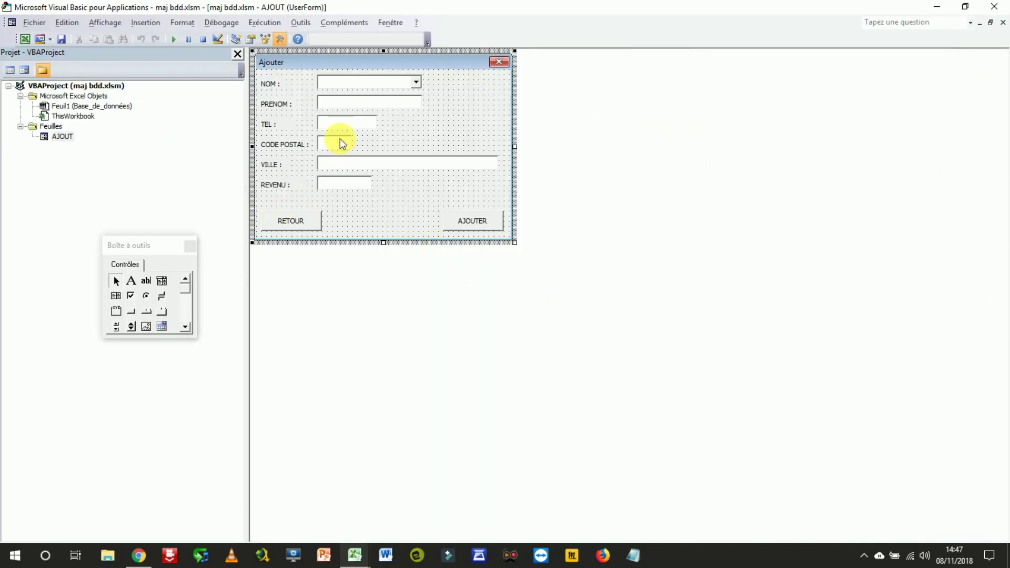
Review the new Textbox3_Keypress procedure in the AJOUT code.
key(F7)
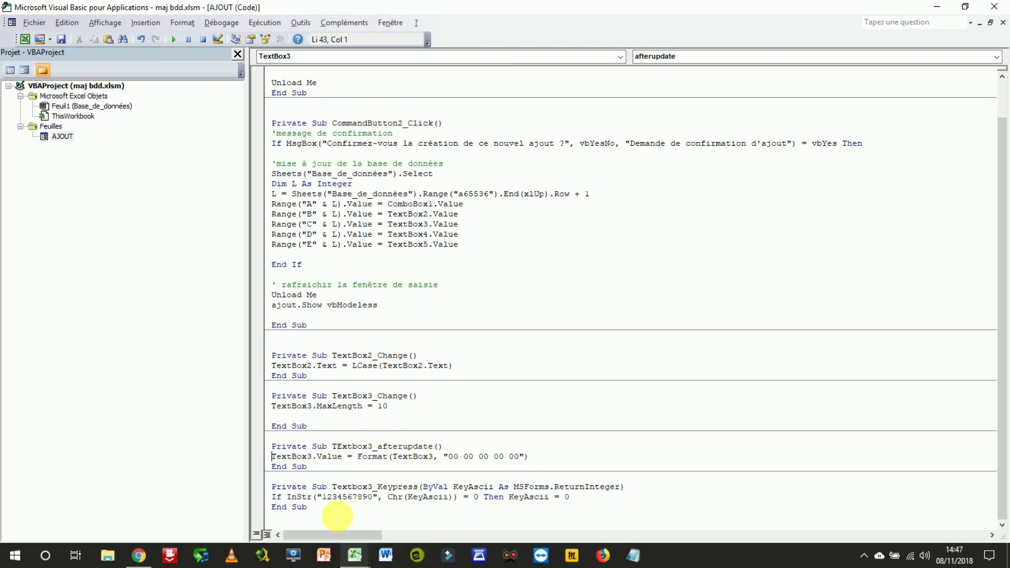
drag(336, 515, 255, 496)
drag(341, 518, 262, 479)
click(332, 513)
click(375, 498)
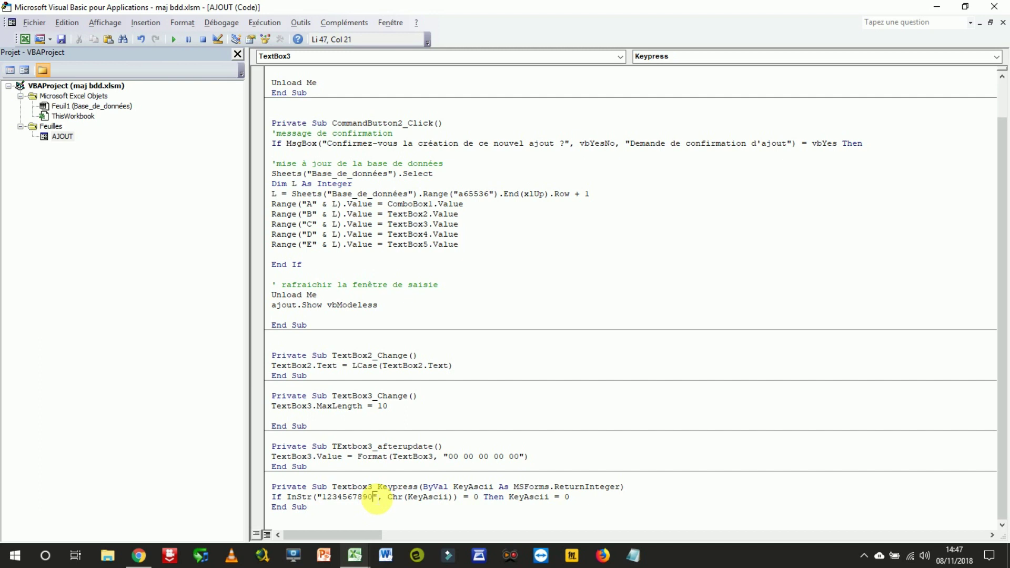
drag(322, 497, 352, 487)
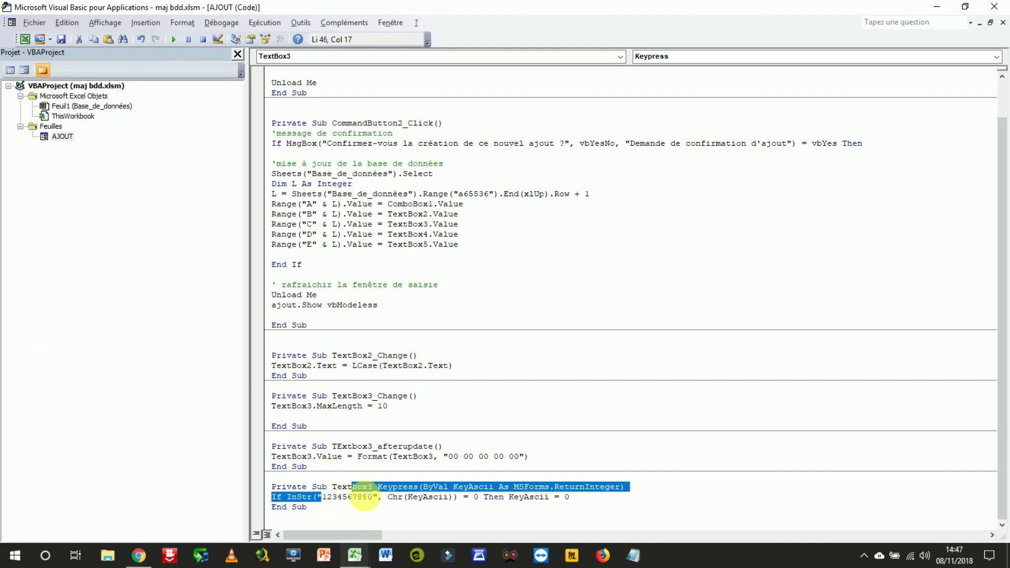
double_click(364, 497)
click(359, 508)
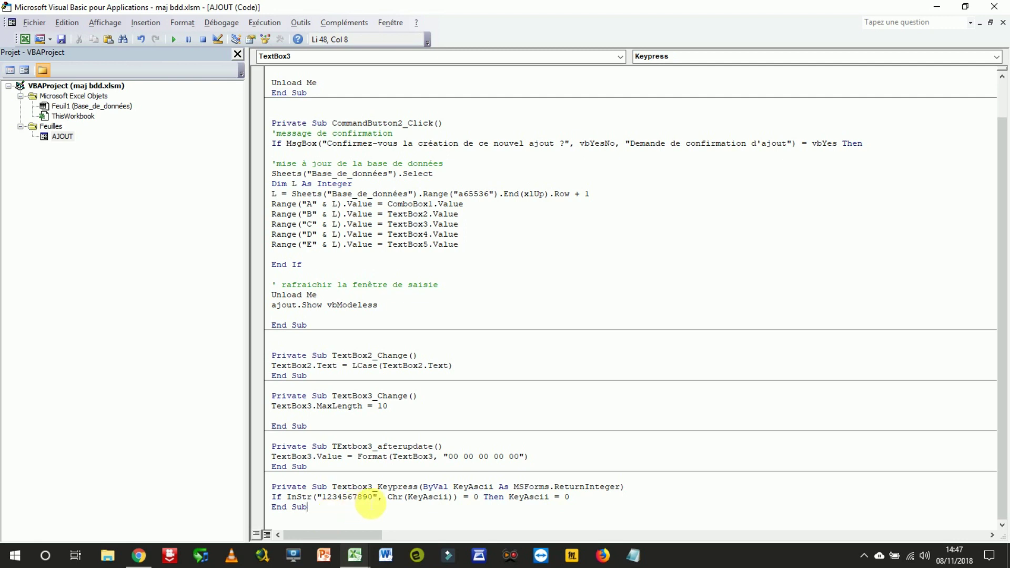
Generate a TextBox6_Change stub from the REVENU text box in the AJOUT design.
double_click(63, 137)
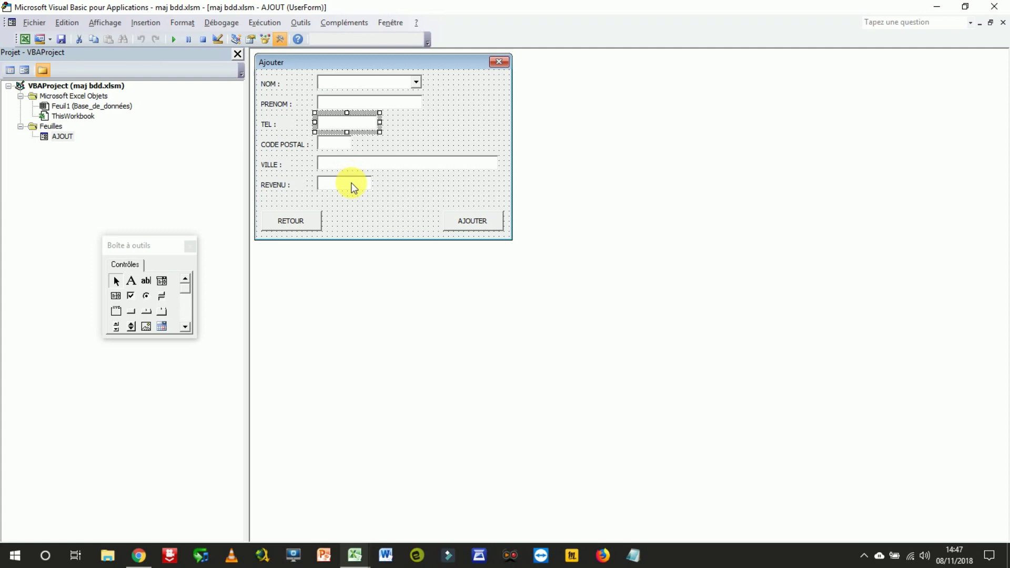
click(351, 187)
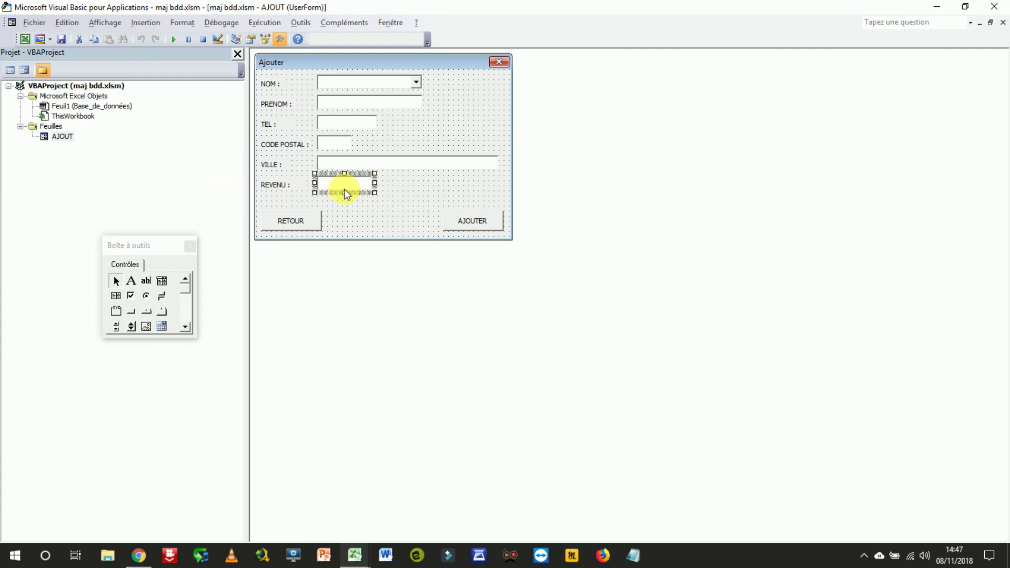
double_click(361, 185)
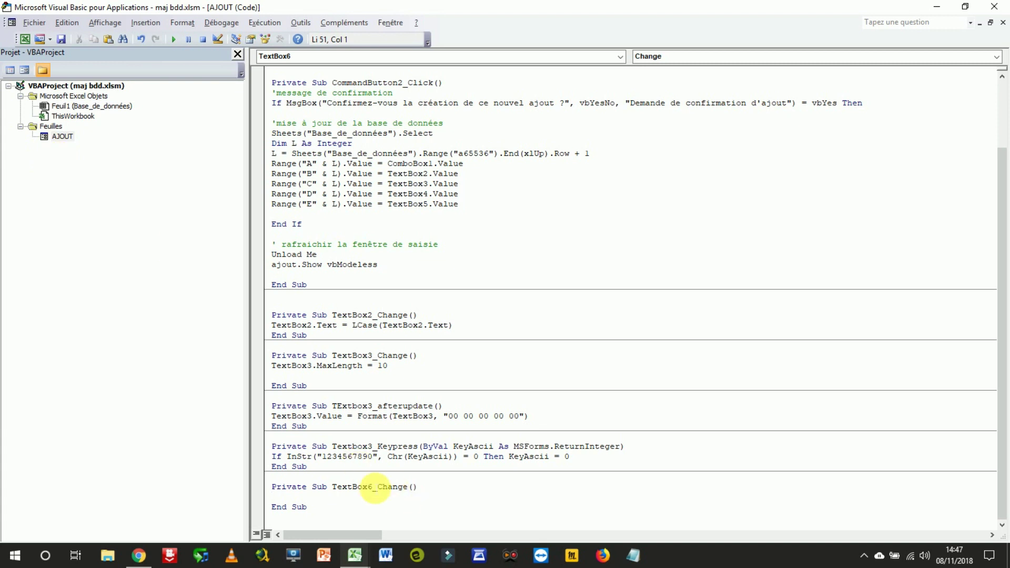
Rename the stub TextBox6_AfterUpdate and add TextBox6.Value = Format(TextBox6, "# ##0.00").
drag(378, 487, 408, 487)
text(AfterUpdate)
key(Down)
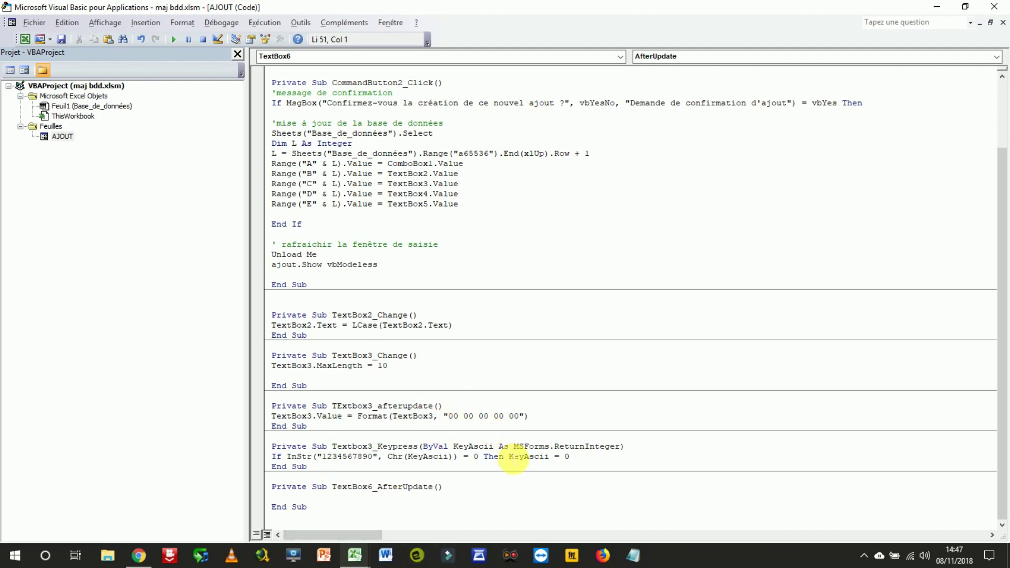
text(Textbox6.Value = Fro)
key(BackSpace)
key(BackSpace)
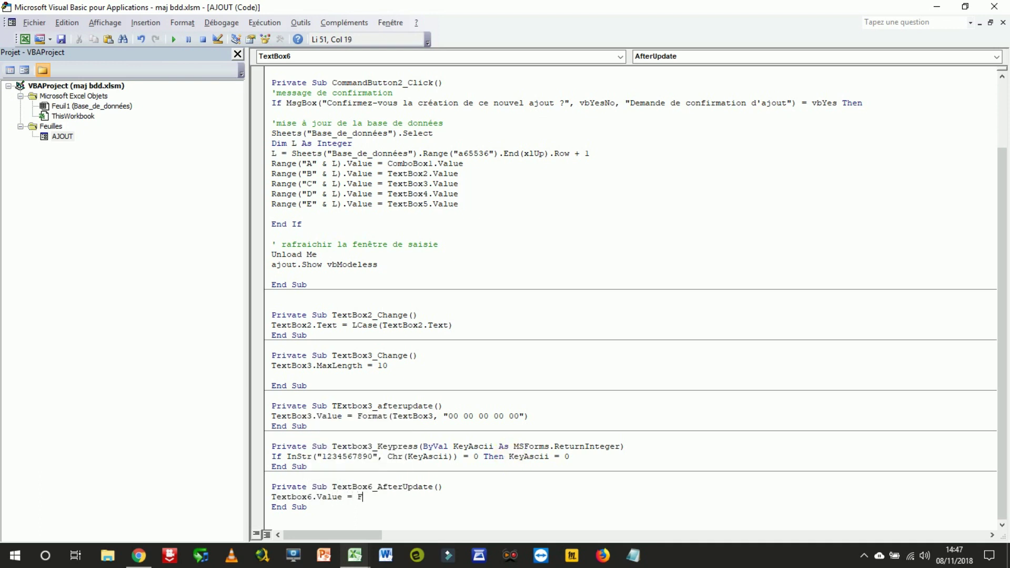
text(ormat(Textbox6, "# ##0.0)
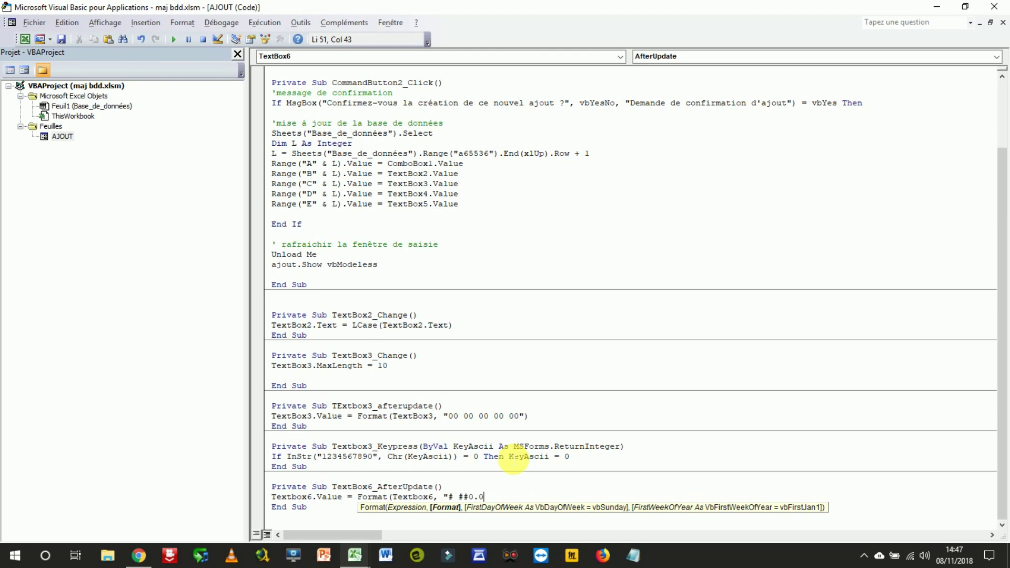
text(00"))
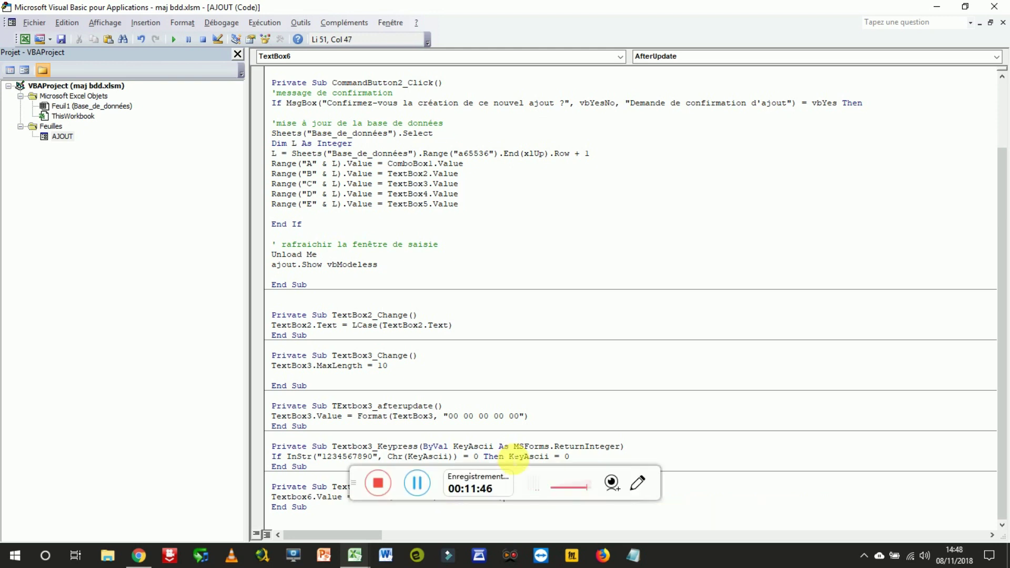
key(BackSpace)
key(BackSpace)
key(BackSpace)
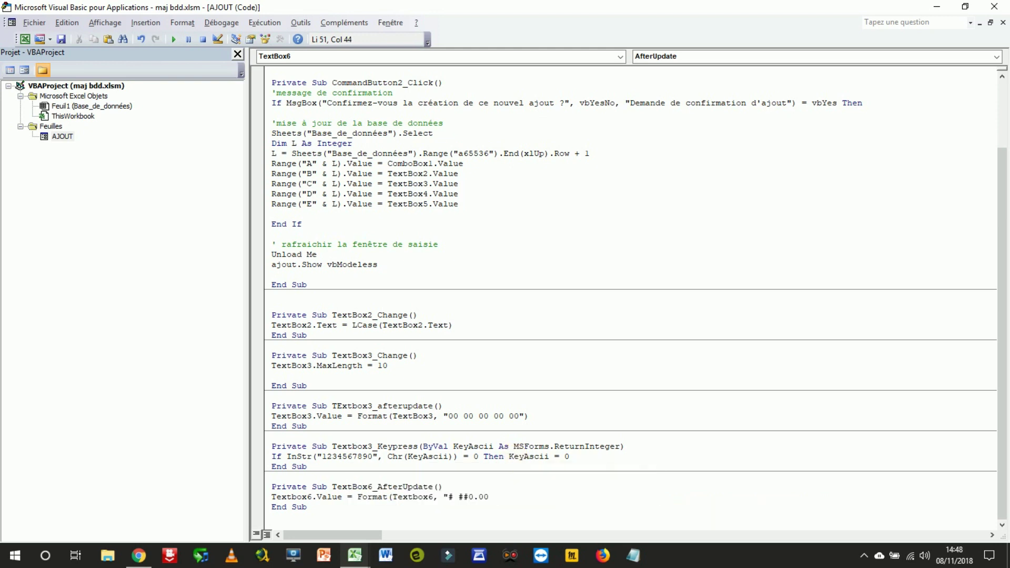
text(")
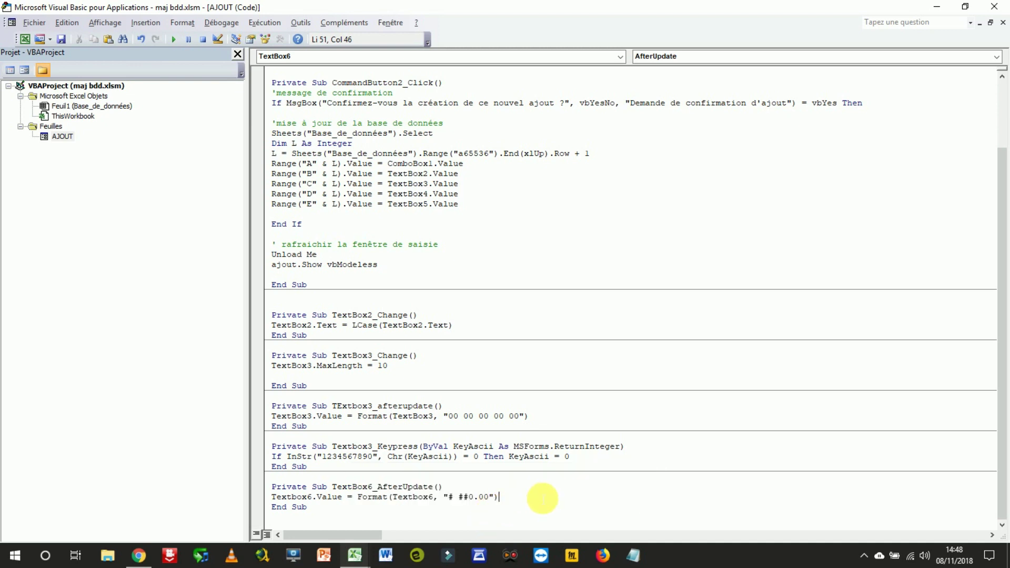
key(Return)
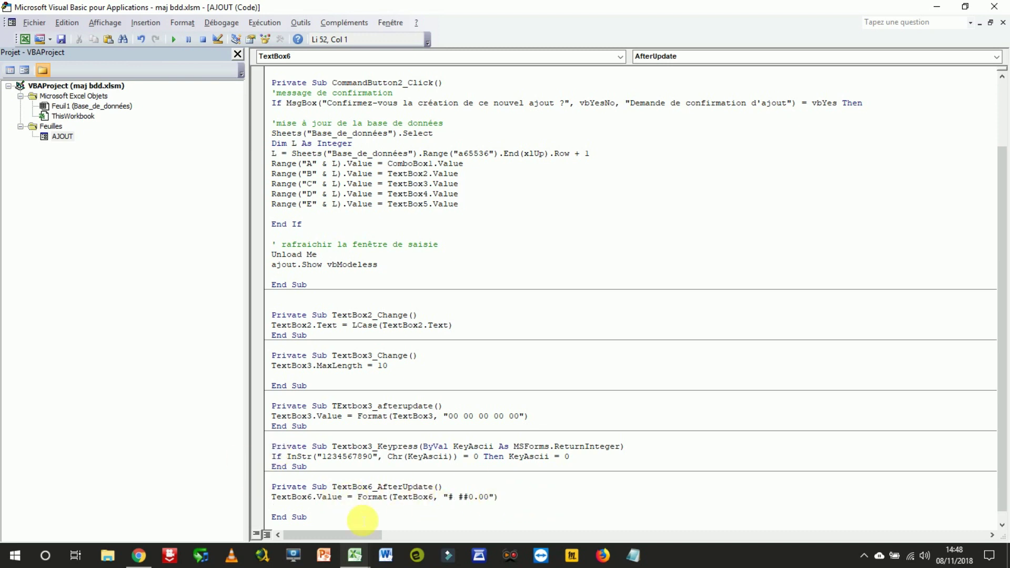
click(489, 497)
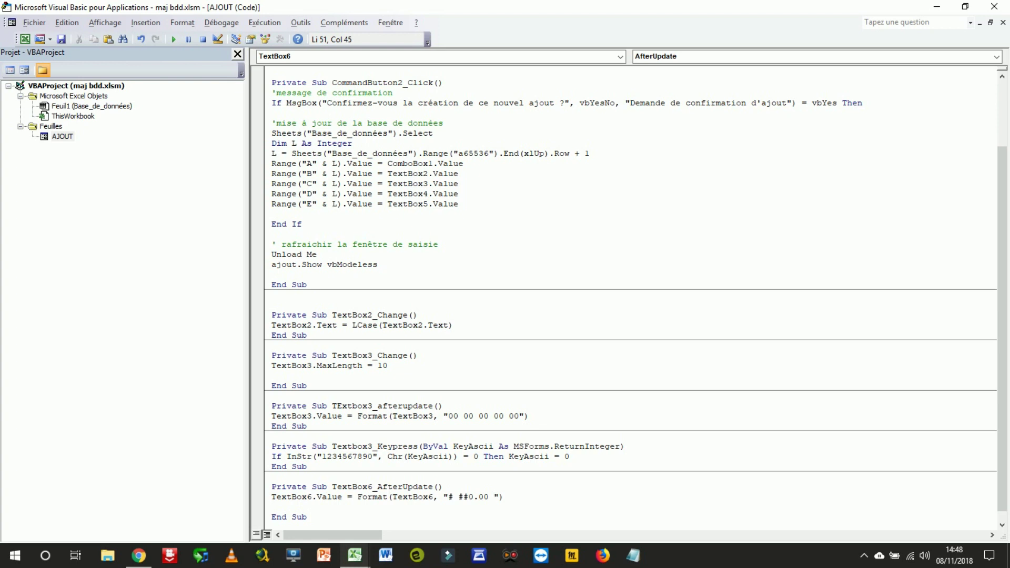
Run the Ajouter form and enter 125,92 in REVENU.
double_click(62, 136)
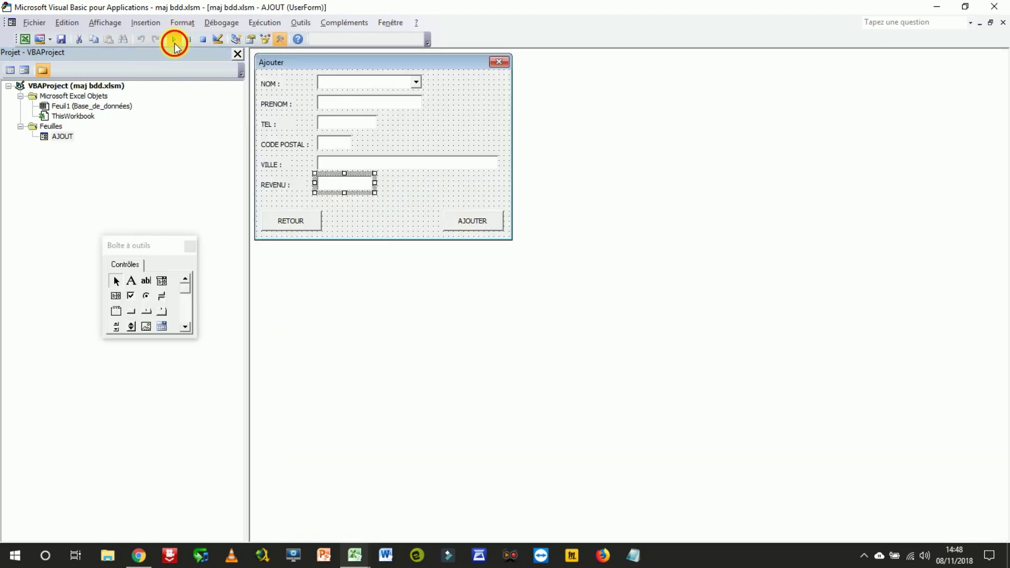
click(174, 42)
click(453, 307)
text(125,9)
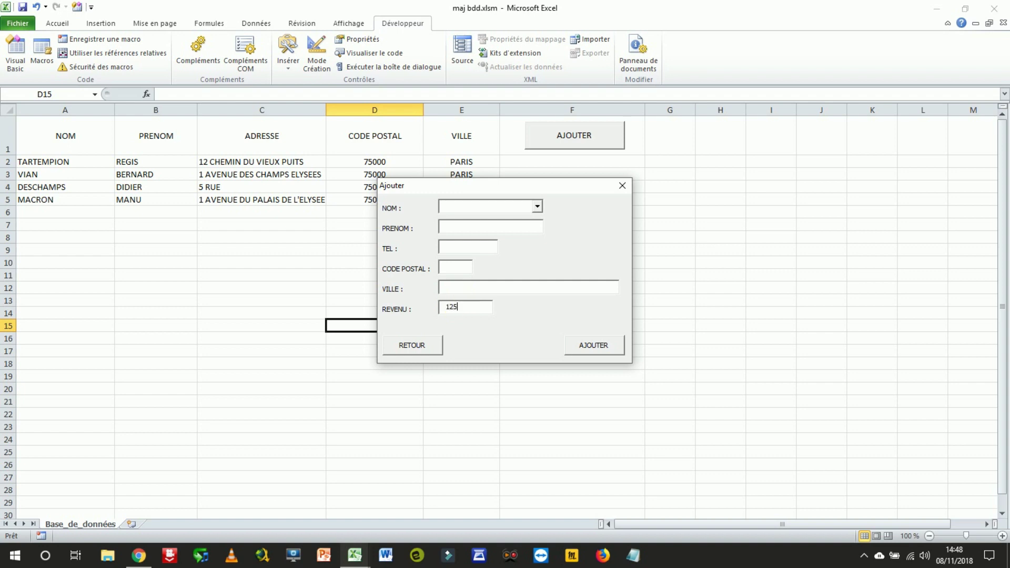
text(2)
Tab out of REVENU, then replace its value with 2,5 to see it shown as 2,50.
key(Tab)
click(446, 311)
double_click(442, 311)
text(2,5)
key(Tab)
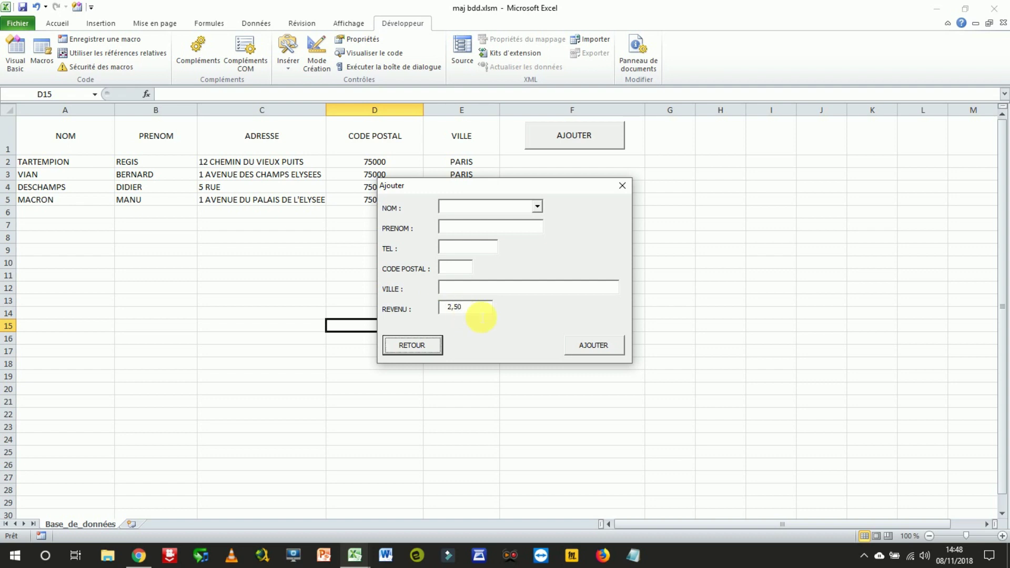
Enter 2n79 and then sdfsdfdfsd in REVENU, showing letters are accepted, and erase them.
drag(458, 307, 428, 305)
text(2n)
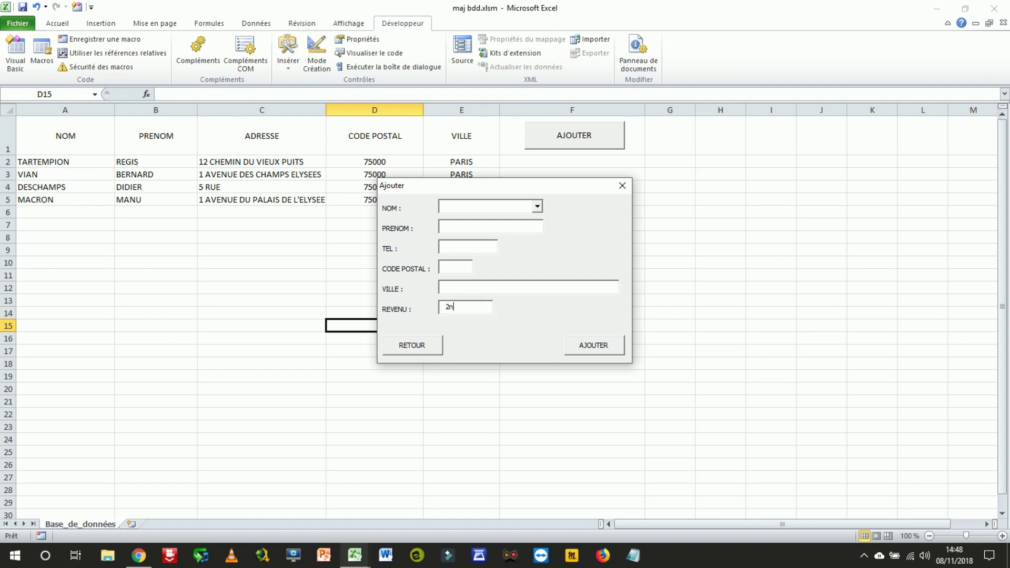
text(79)
key(Tab)
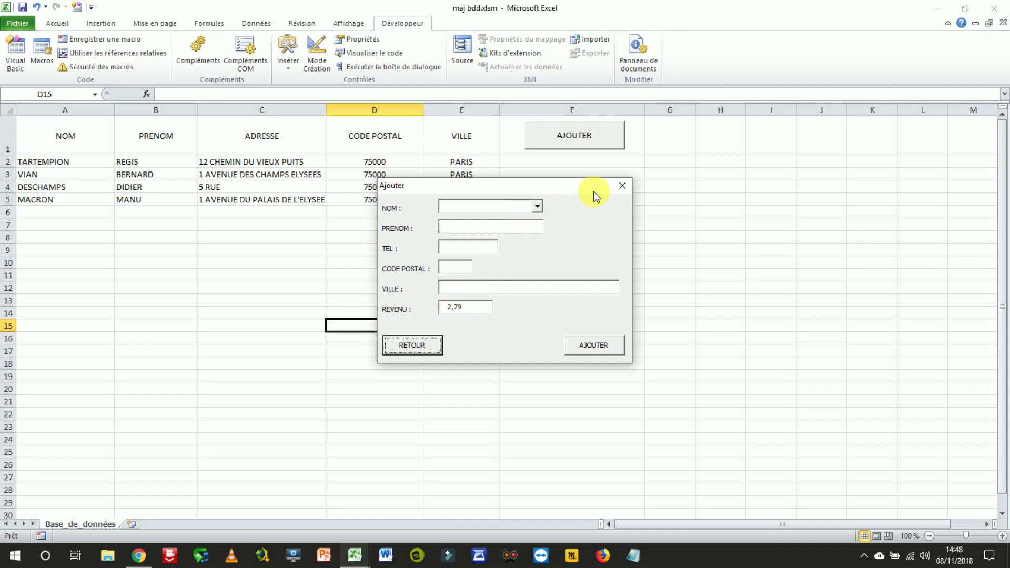
drag(487, 309, 343, 319)
text(sdfsdfdfsd)
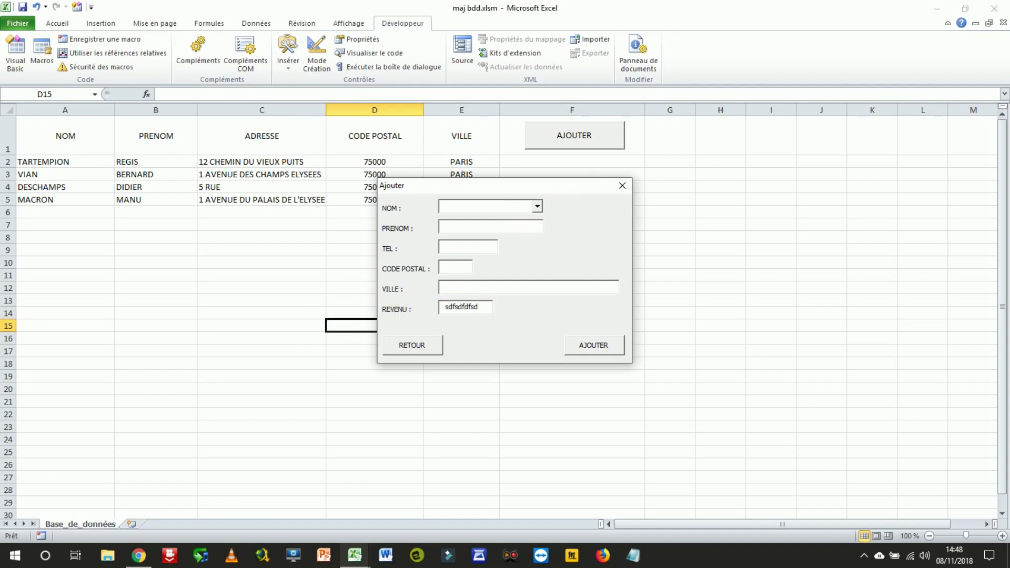
key(BackSpace)
key(BackSpace)
key(BackSpace)
key(BackSpace)
key(BackSpace)
key(BackSpace)
key(BackSpace)
key(BackSpace)
Close the form and paste a copy of the Textbox3_Keypress procedure below the last procedure.
click(627, 187)
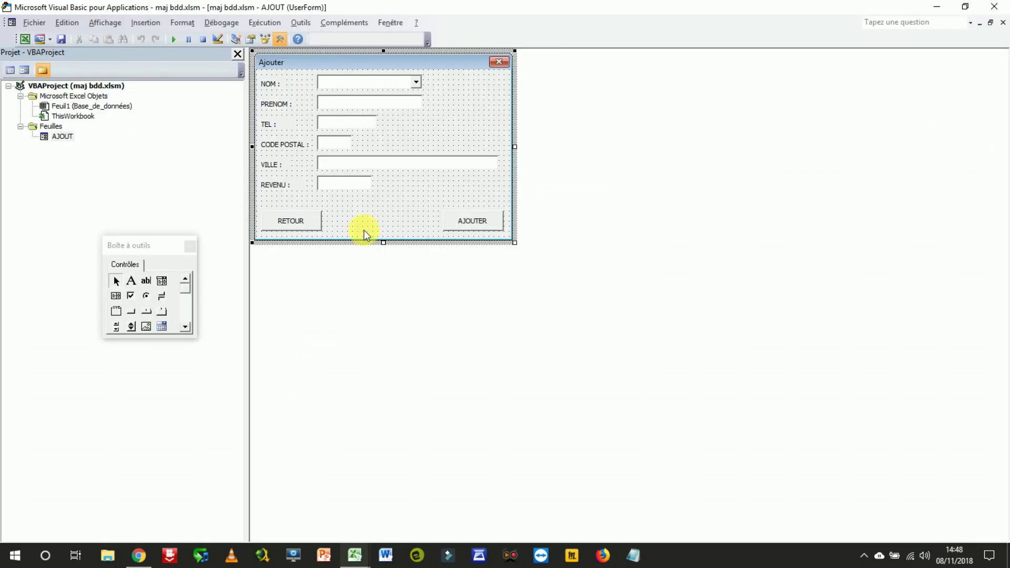
double_click(336, 182)
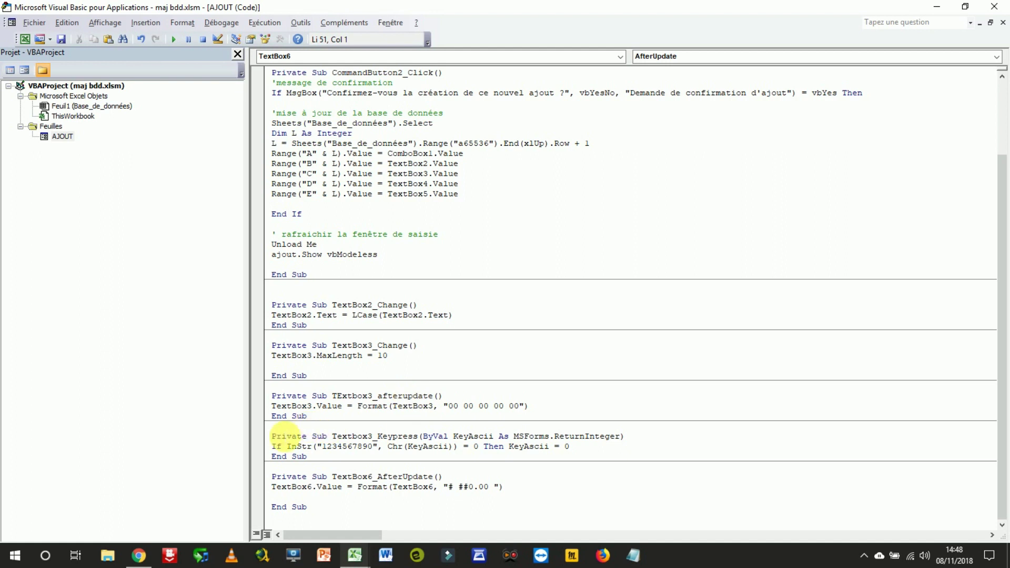
drag(269, 436, 339, 457)
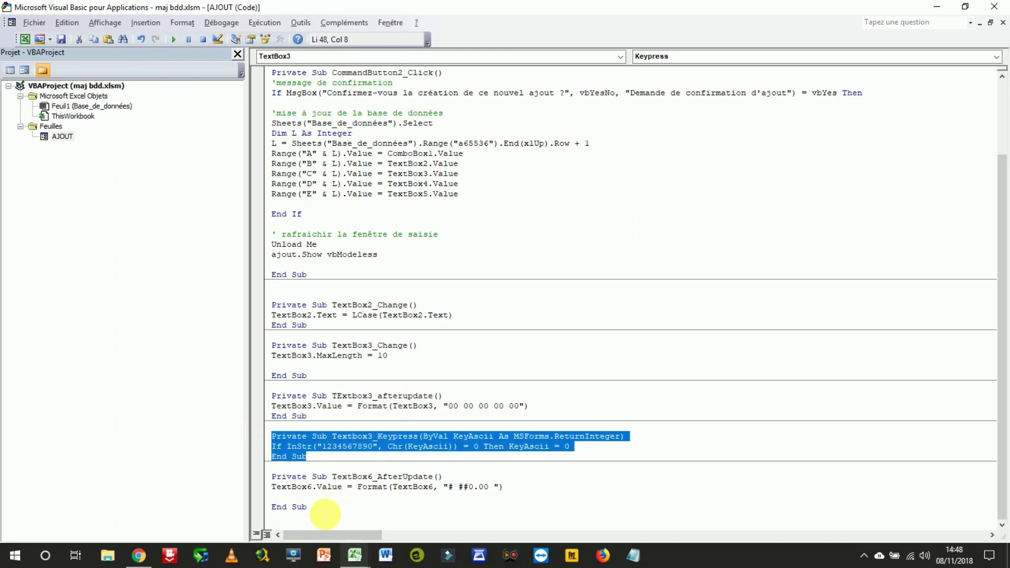
click(324, 528)
key(ctrl+v)
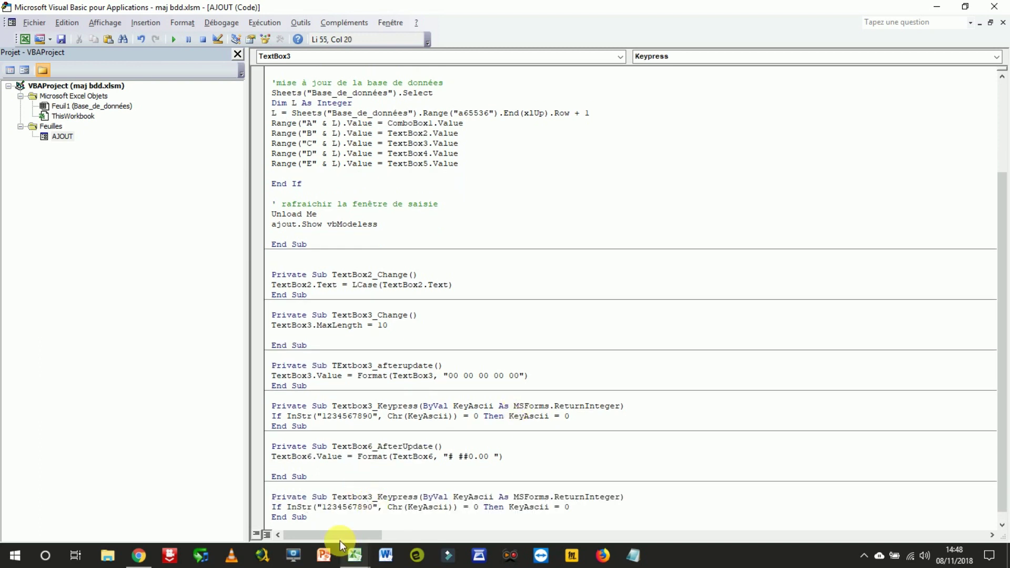
Rename the copy Textbox6_Keypress and delete the blank line in TextBox6_AfterUpdate.
click(368, 497)
key(shift+Right)
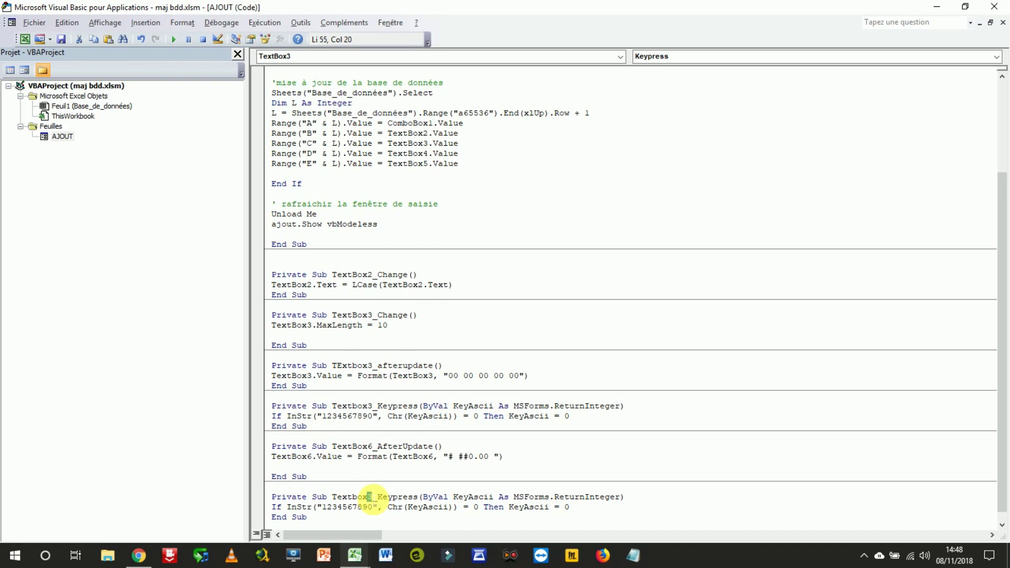
text(6)
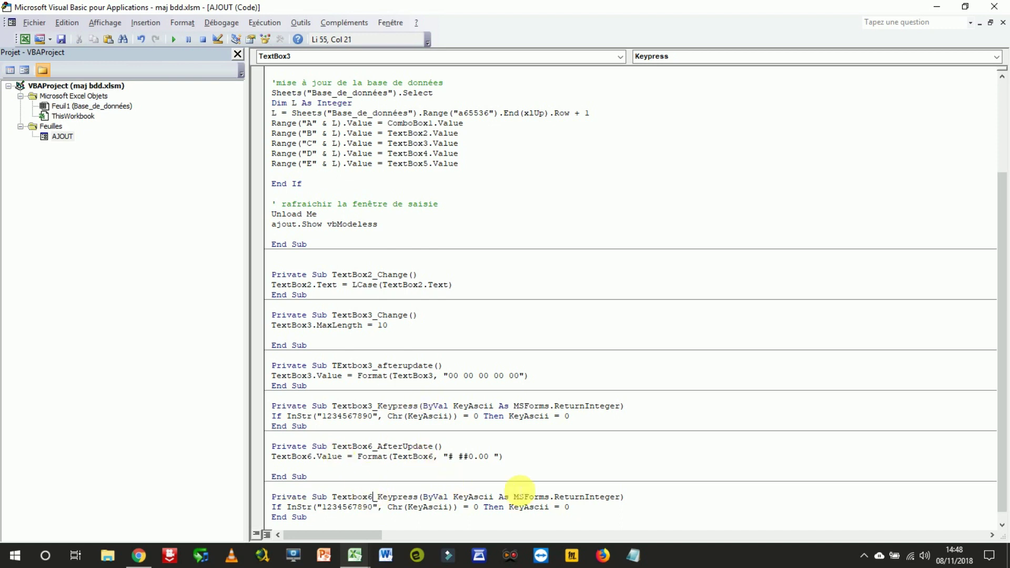
click(411, 477)
click(534, 463)
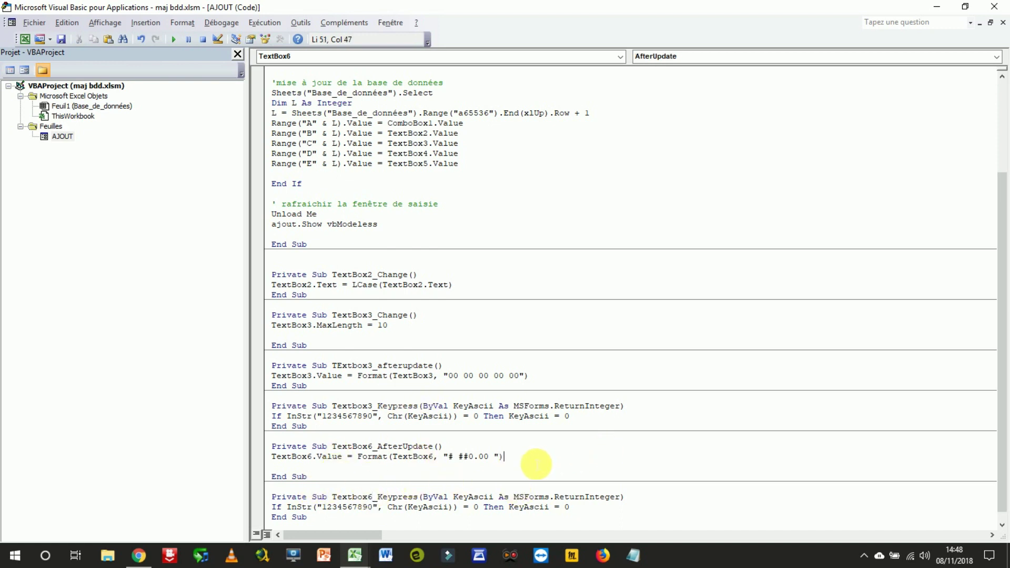
key(Delete)
click(368, 513)
Run the form, enter a number in REVENU that displays as 25,00, and close it.
double_click(68, 135)
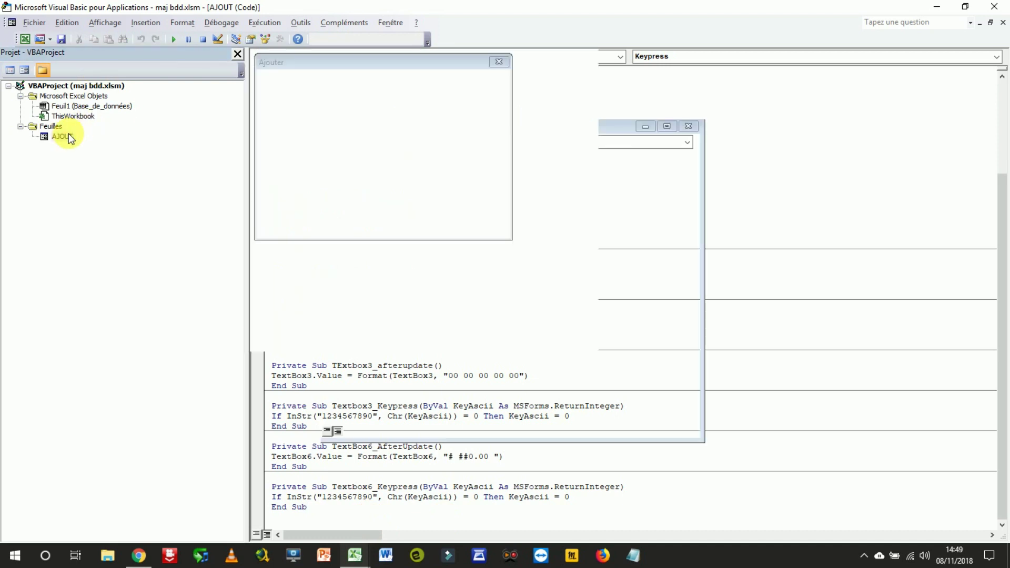
click(197, 39)
click(451, 307)
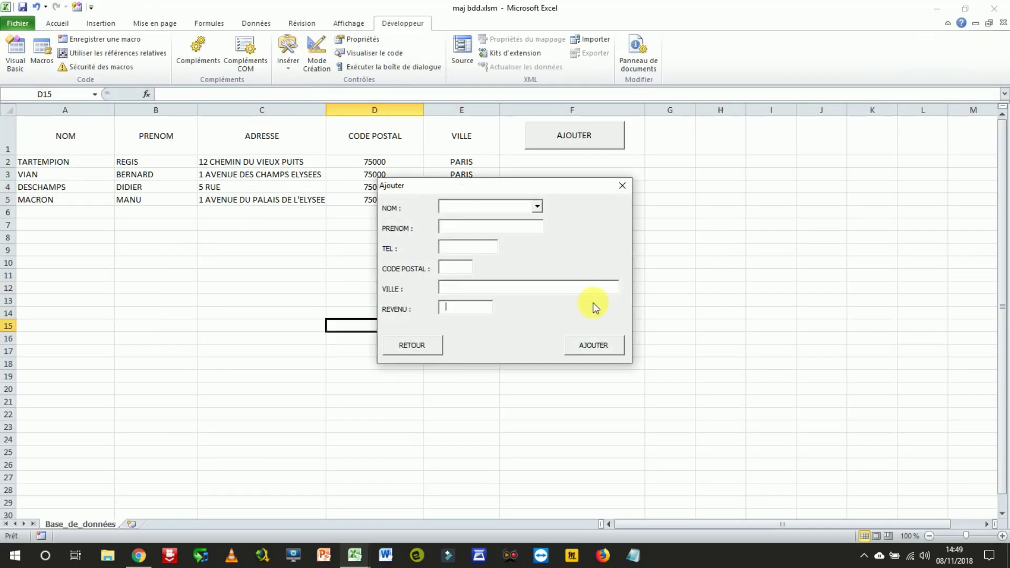
text(2)
text(50)
key(BackSpace)
text(50)
key(Tab)
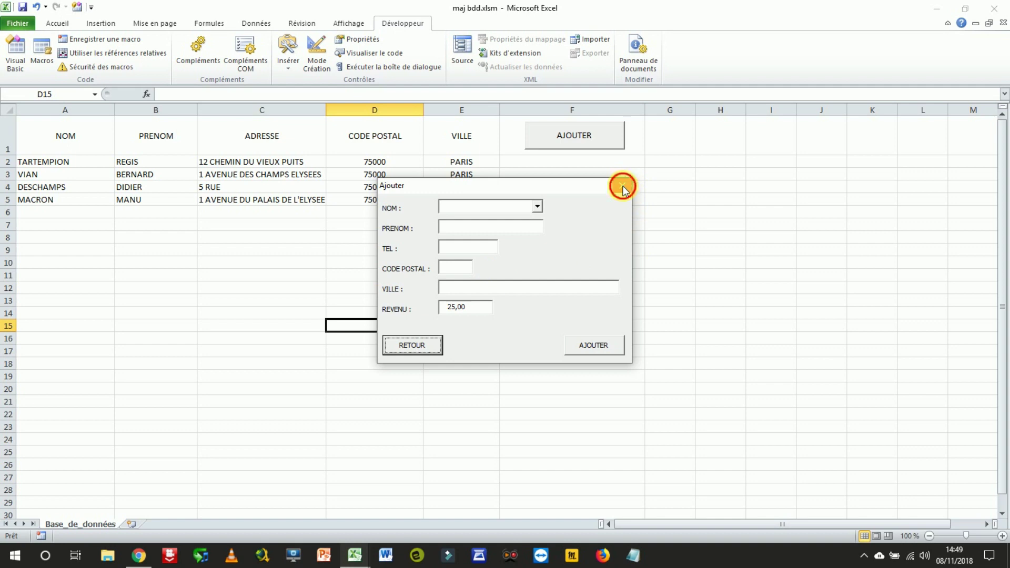
click(623, 187)
double_click(354, 182)
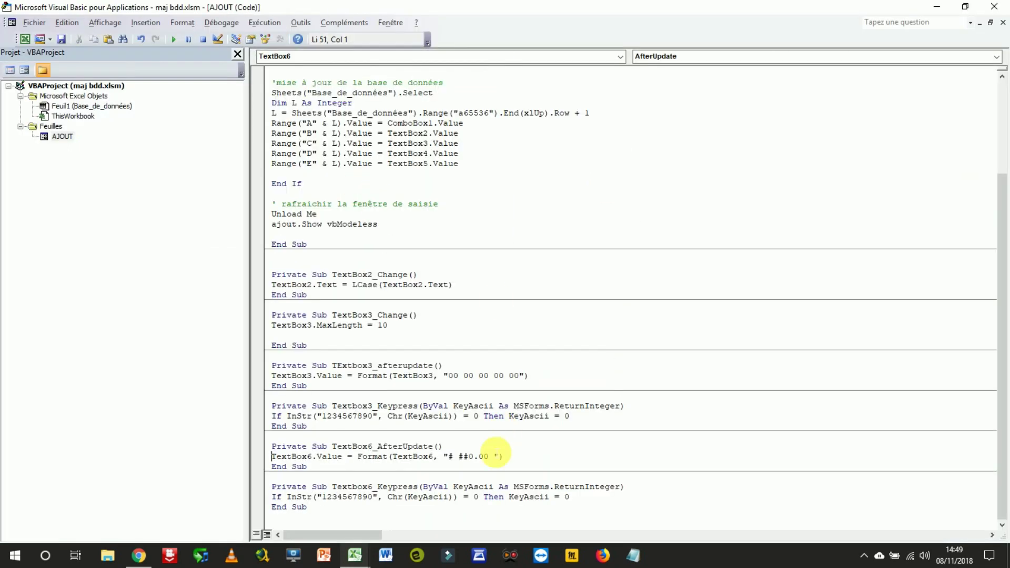
mouse_move(307, 426)
mouse_down()
mouse_move(272, 406)
mouse_move(372, 416)
mouse_up()
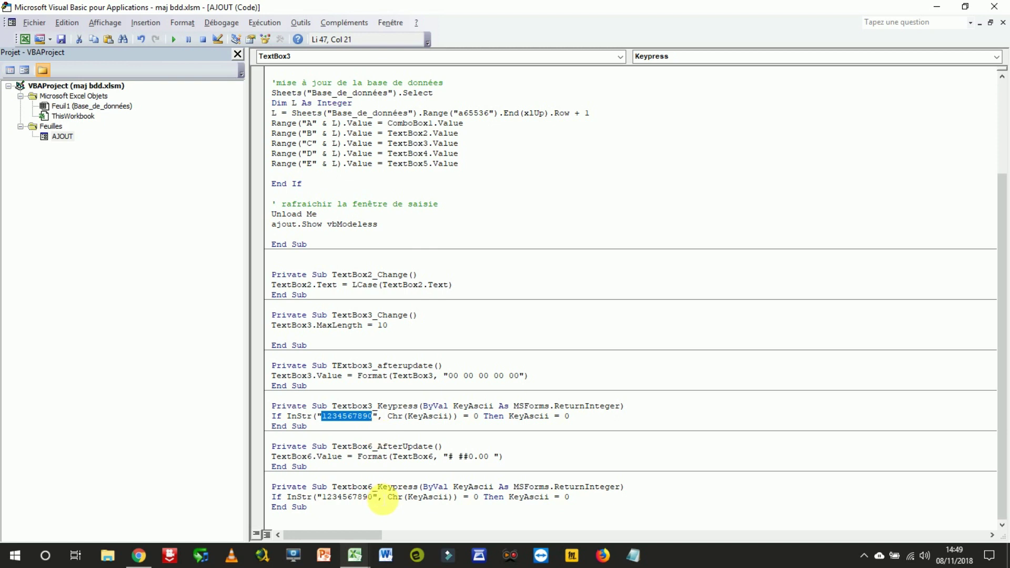
click(375, 497)
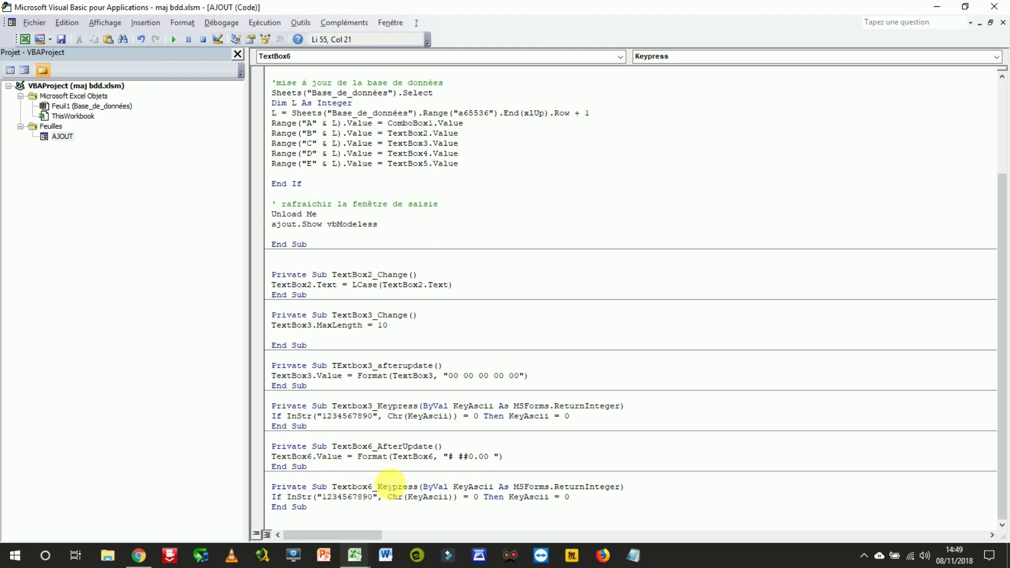
text(-)
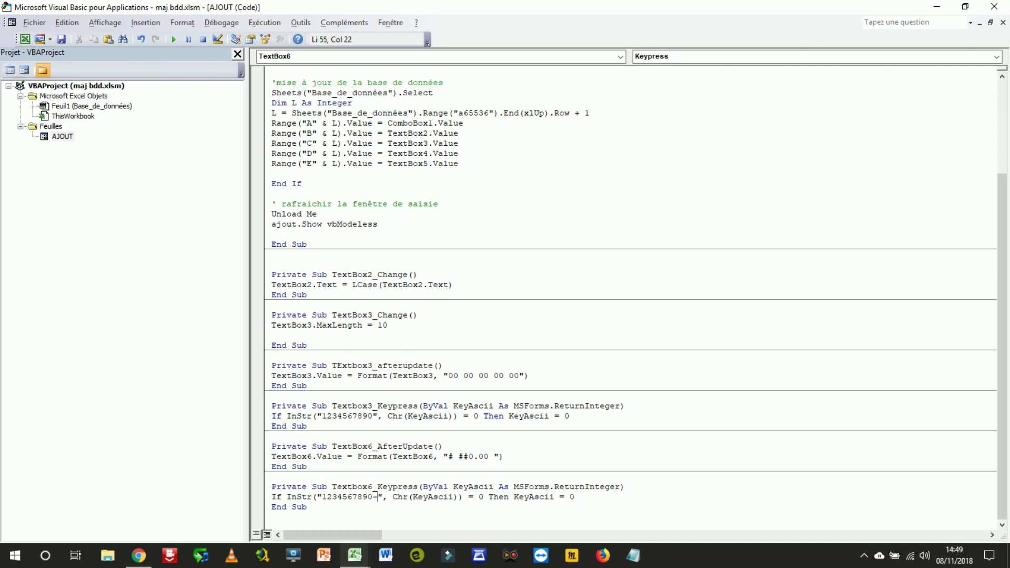
text(,.)
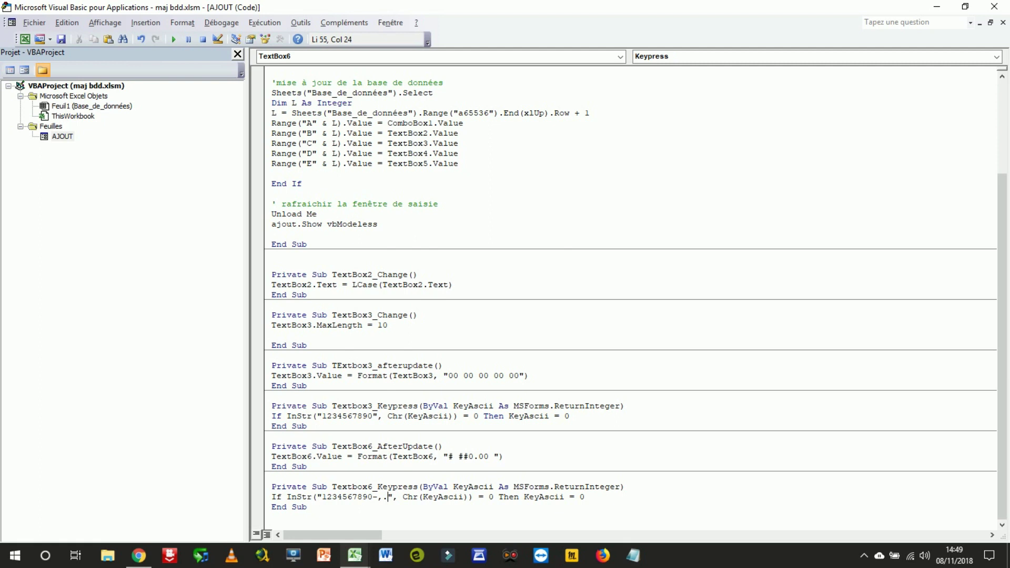
drag(322, 497, 375, 498)
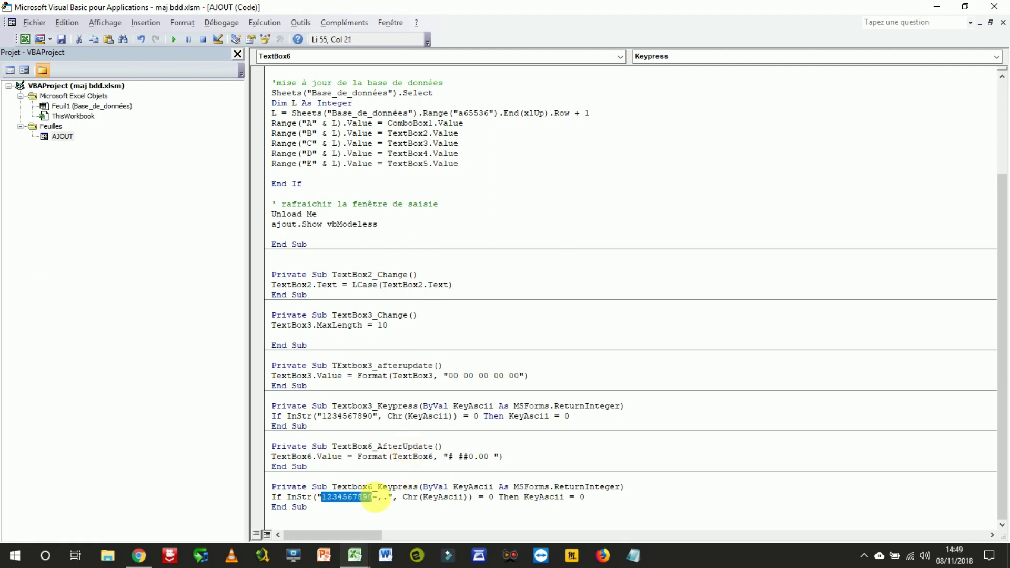
double_click(374, 497)
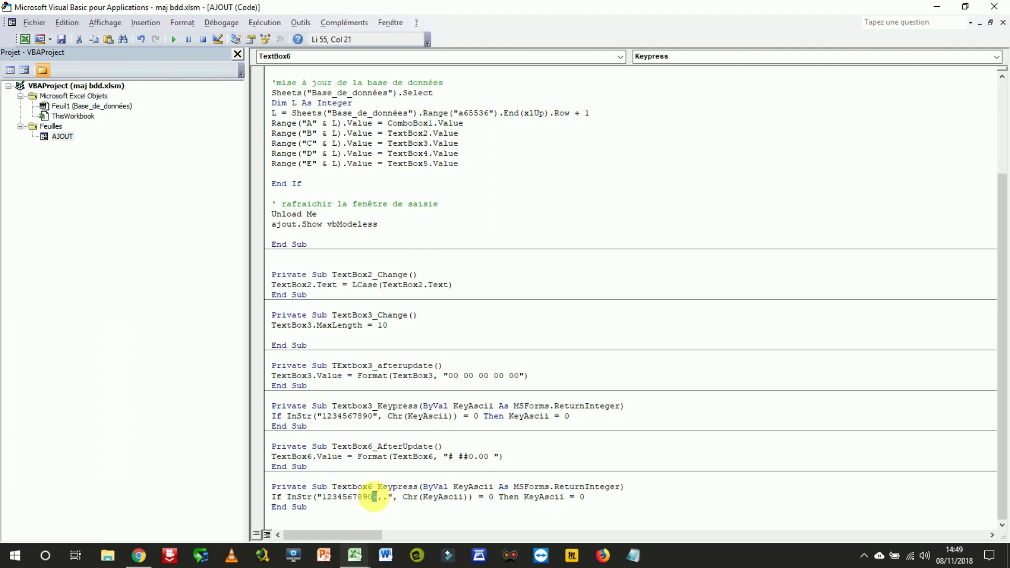
double_click(382, 500)
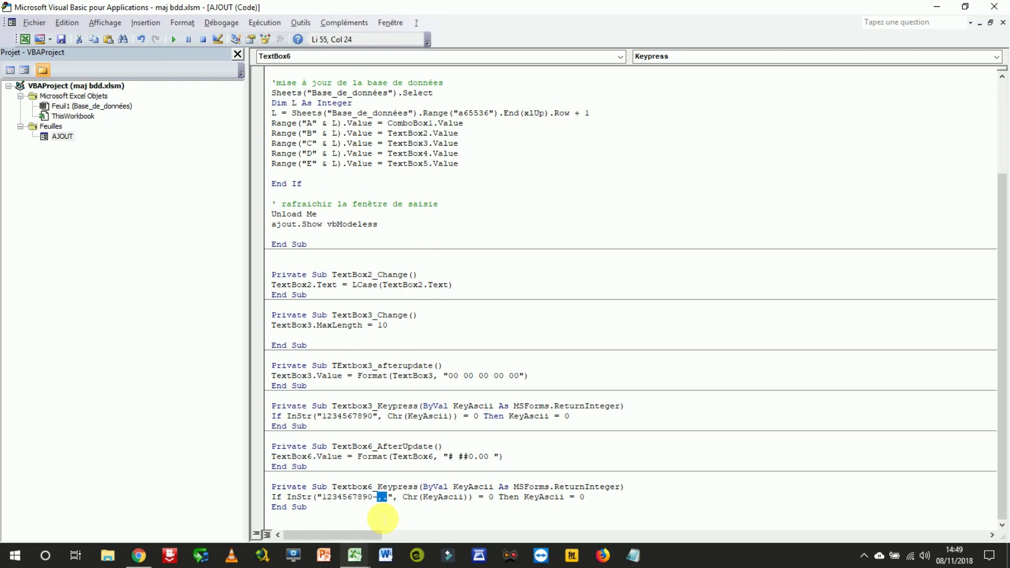
click(376, 518)
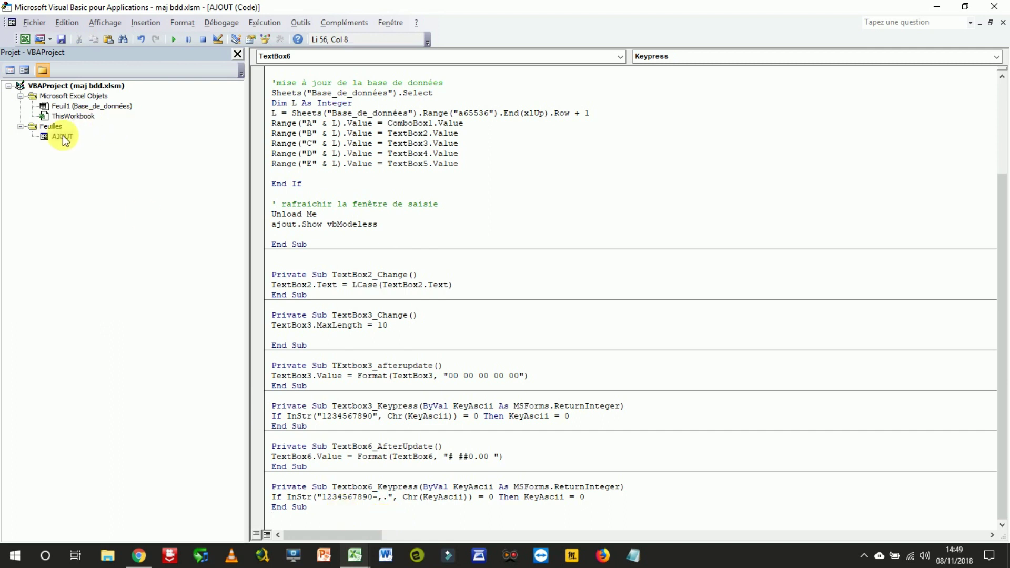
double_click(62, 136)
click(175, 41)
Enter 3250.45 in REVENU and tab out to apply its format.
click(463, 309)
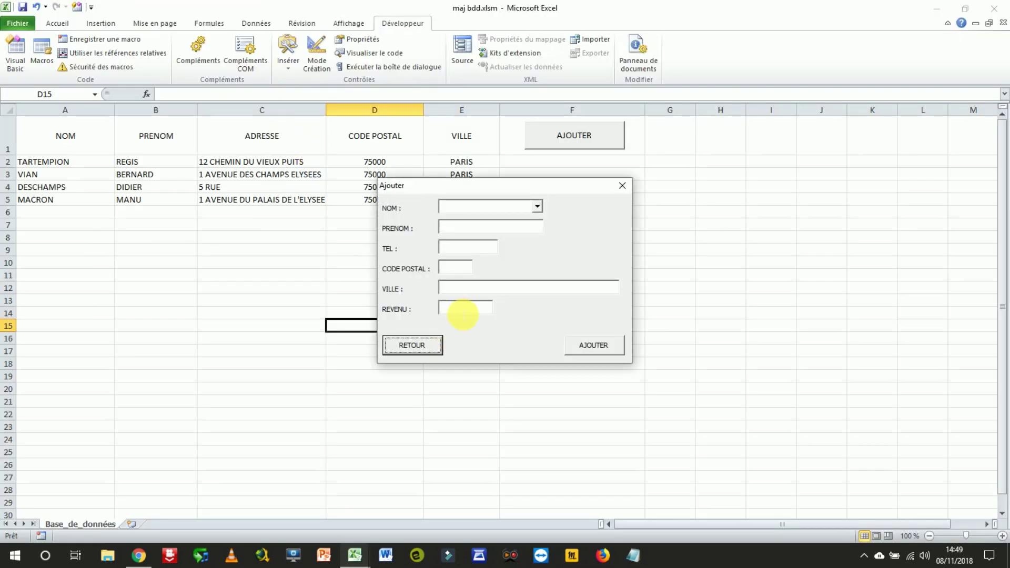
text(3250.)
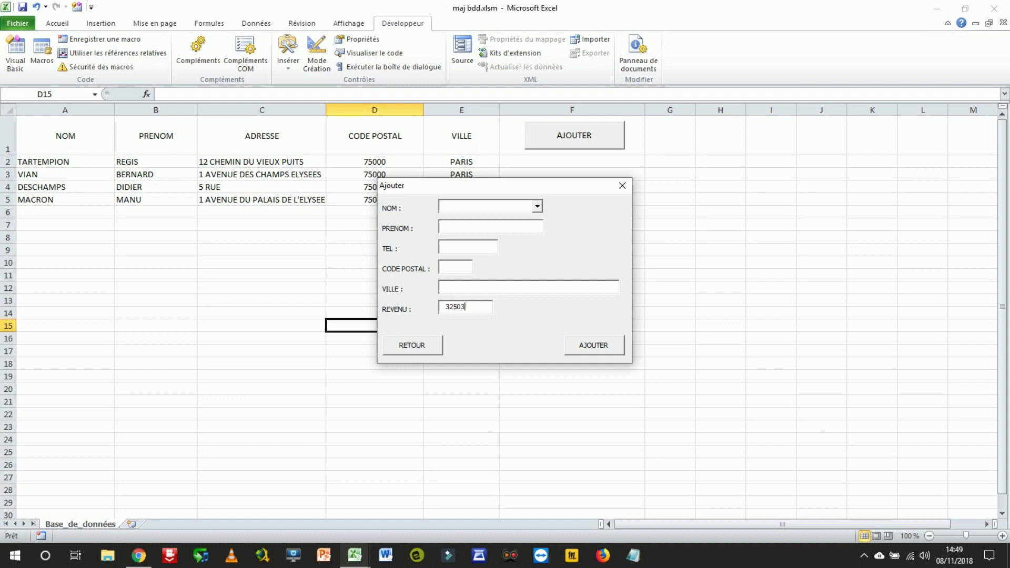
text(45)
key(Tab)
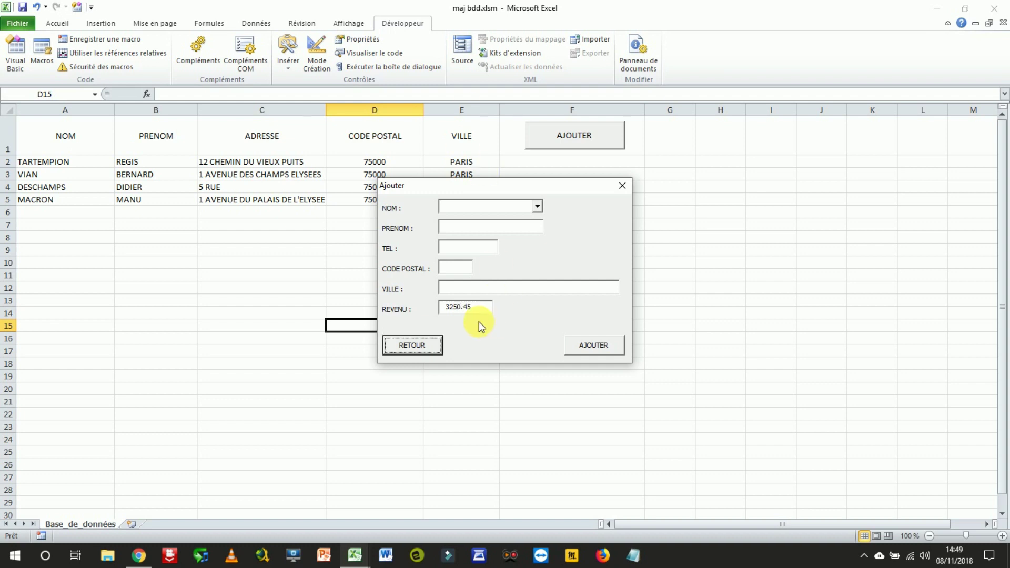
Replace REVENU with -250.00, then 250,45, and close the Ajouter form.
drag(482, 307, 373, 309)
text(-250.)
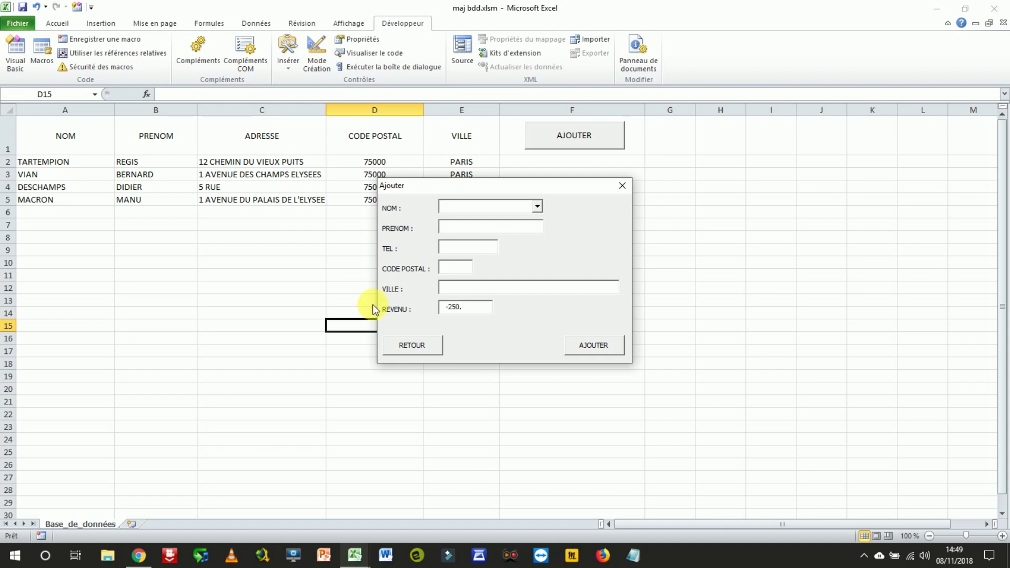
text(0)
drag(490, 313, 443, 309)
text(-250.00)
key(BackSpace)
key(BackSpace)
key(BackSpace)
key(BackSpace)
text(250,45)
key(Tab)
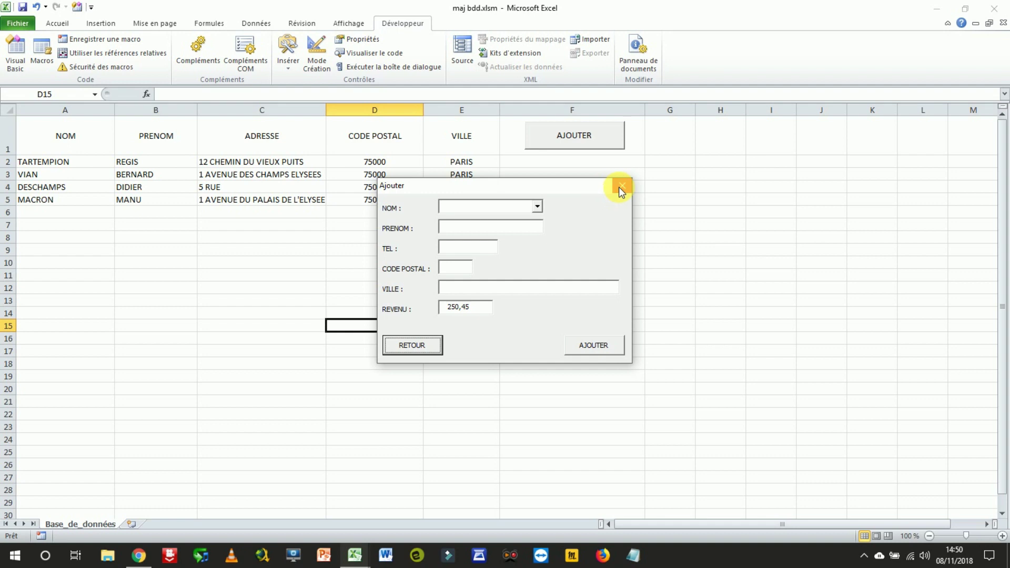
click(621, 186)
double_click(62, 137)
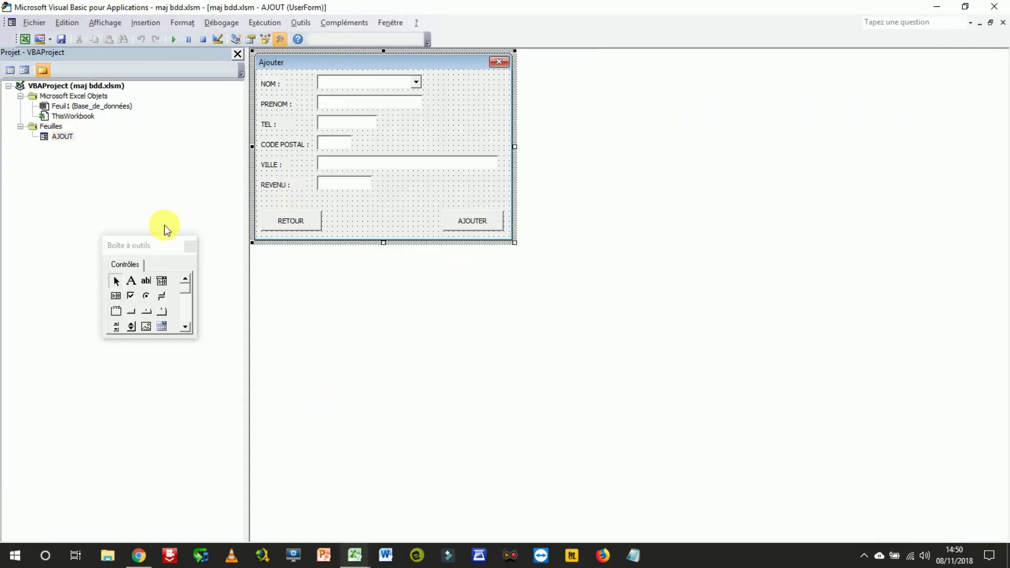
Narrow the REVENU text box, then run the form and enter 125.50 in REVENU.
click(352, 189)
drag(380, 184, 365, 185)
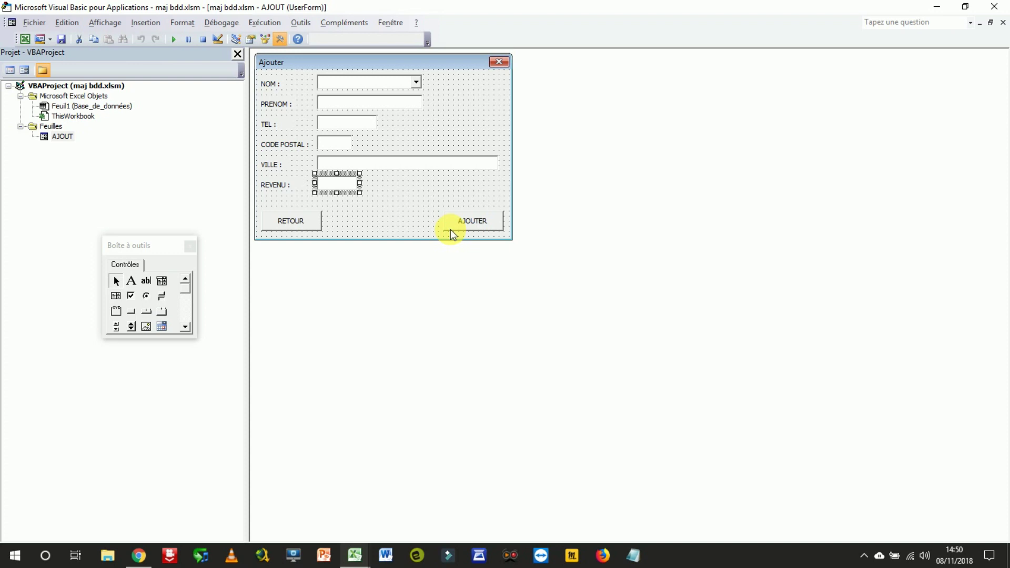
click(176, 40)
click(457, 308)
text(125.50)
key(Tab)
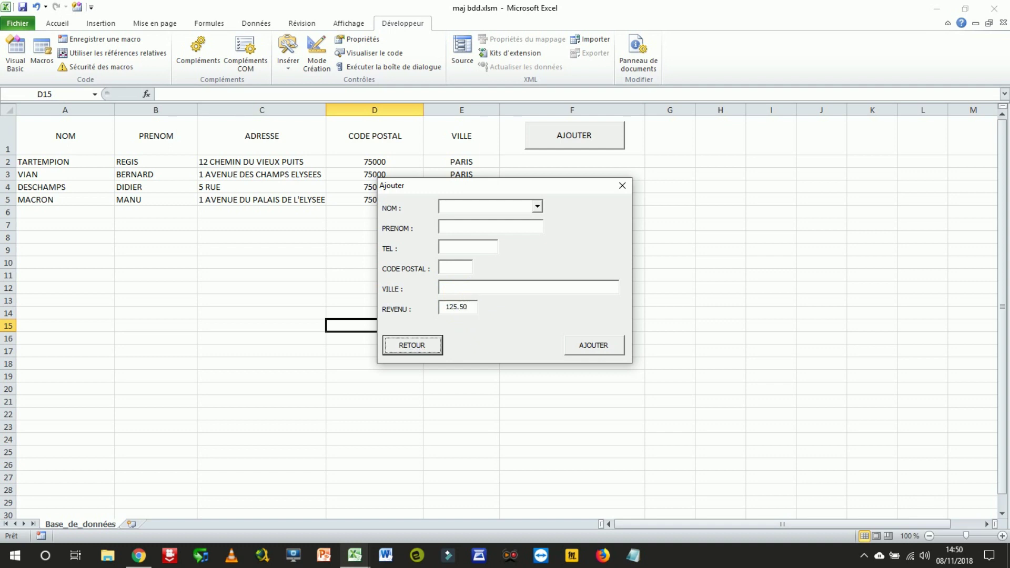
Close the form and enter the test value 125.5 in cell E13.
click(620, 187)
mouse_move(355, 555)
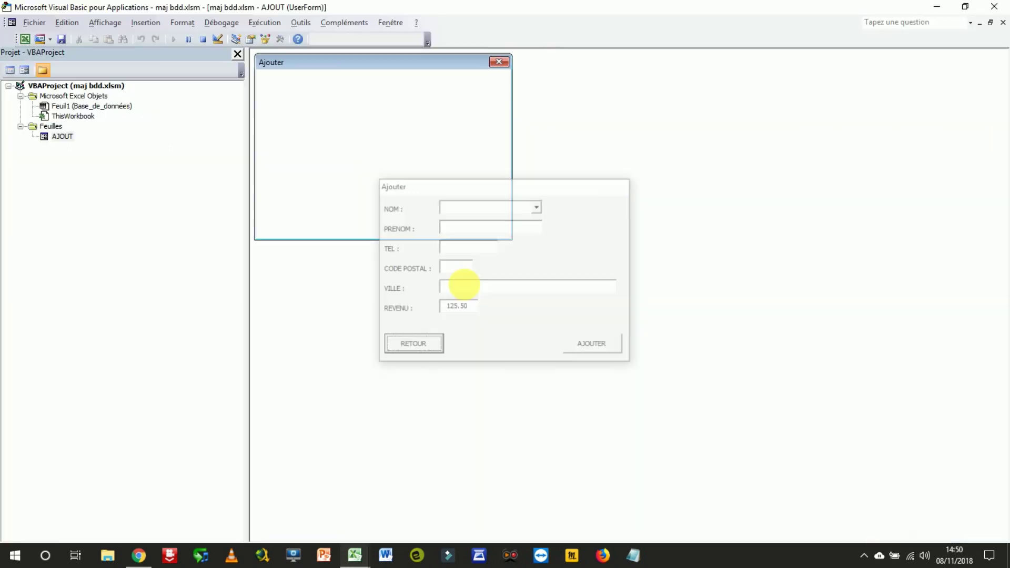
click(311, 513)
click(455, 300)
text(125,5)
key(BackSpace)
key(BackSpace)
text(.)
key(Return)
Put the doubling formula =E13*2 in F13.
click(484, 300)
click(589, 298)
text(=)
click(477, 306)
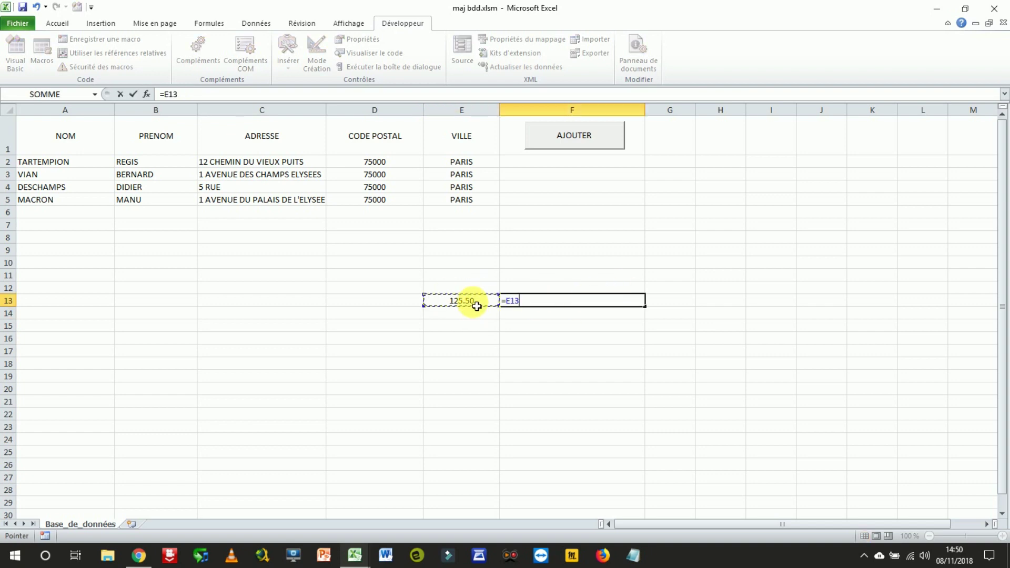
key(Return)
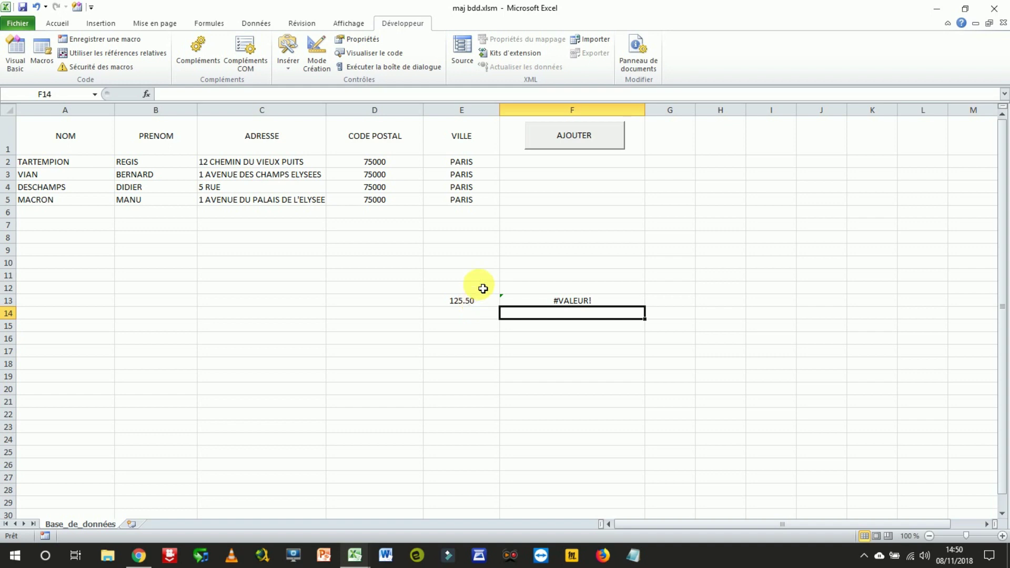
Clear E13 so F13 shows 0 instead of #VALEUR!
click(525, 303)
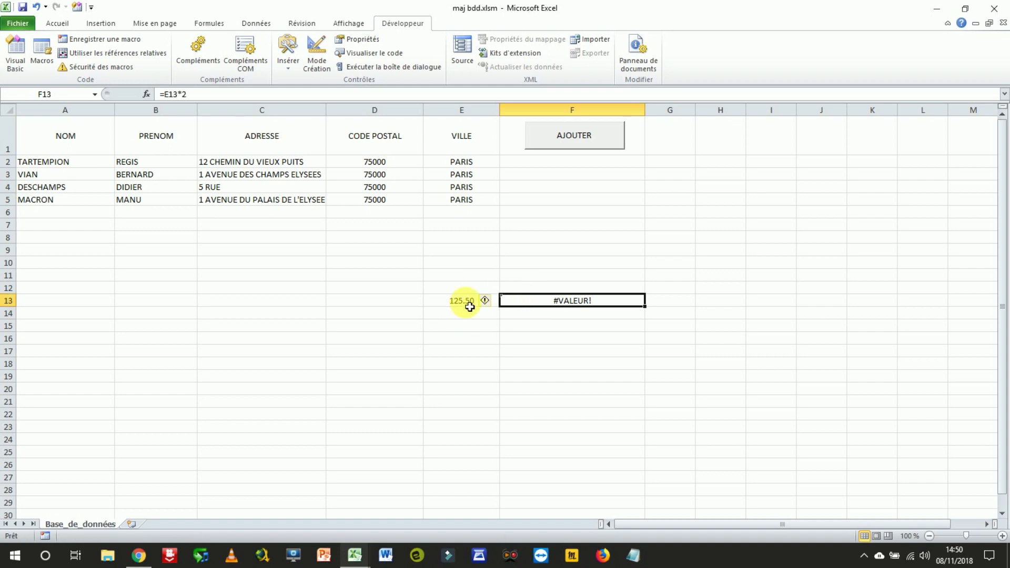
click(468, 307)
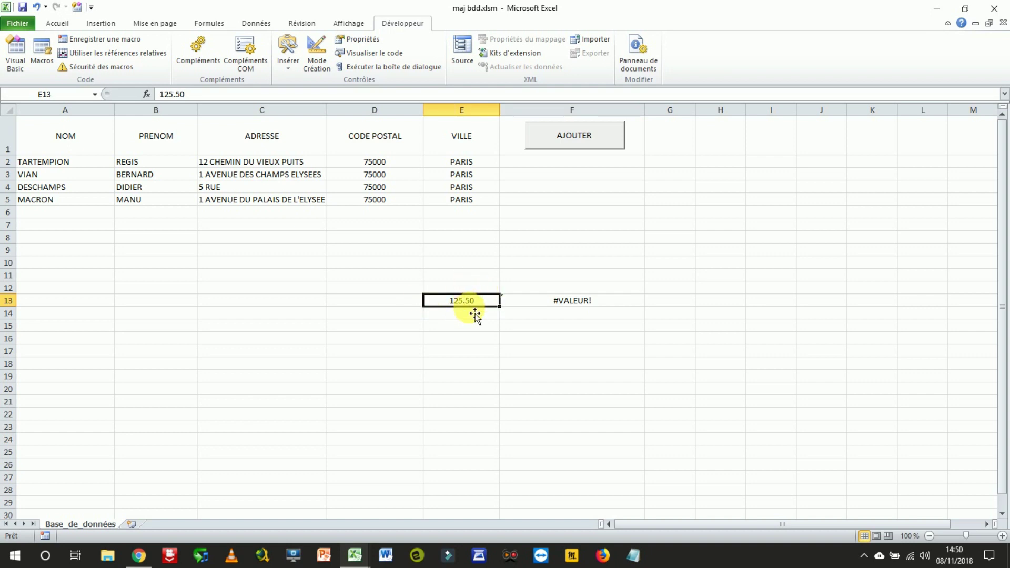
key(Delete)
click(607, 301)
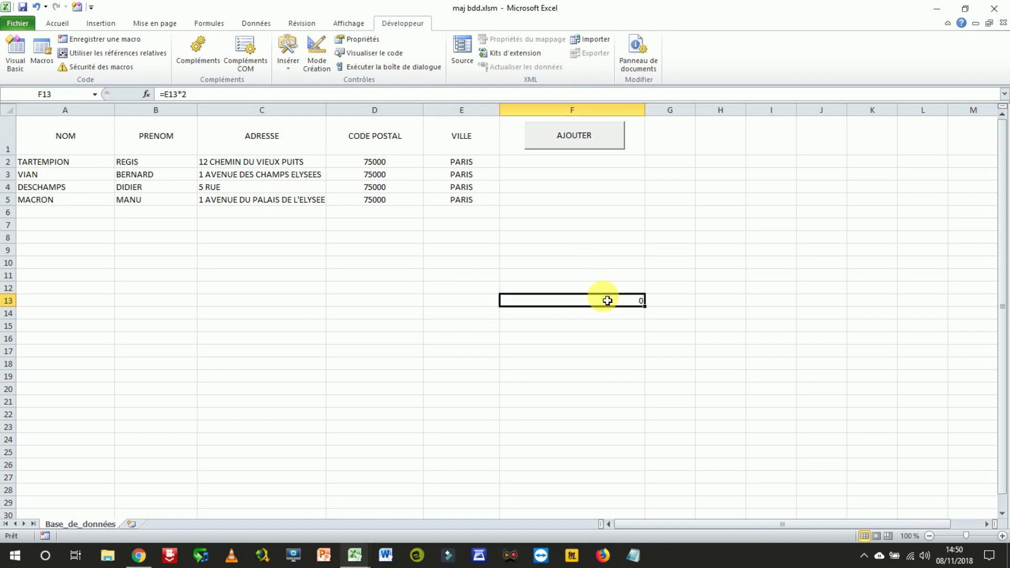
Run the AJOUT form with F5, then close it and return to its design.
click(77, 7)
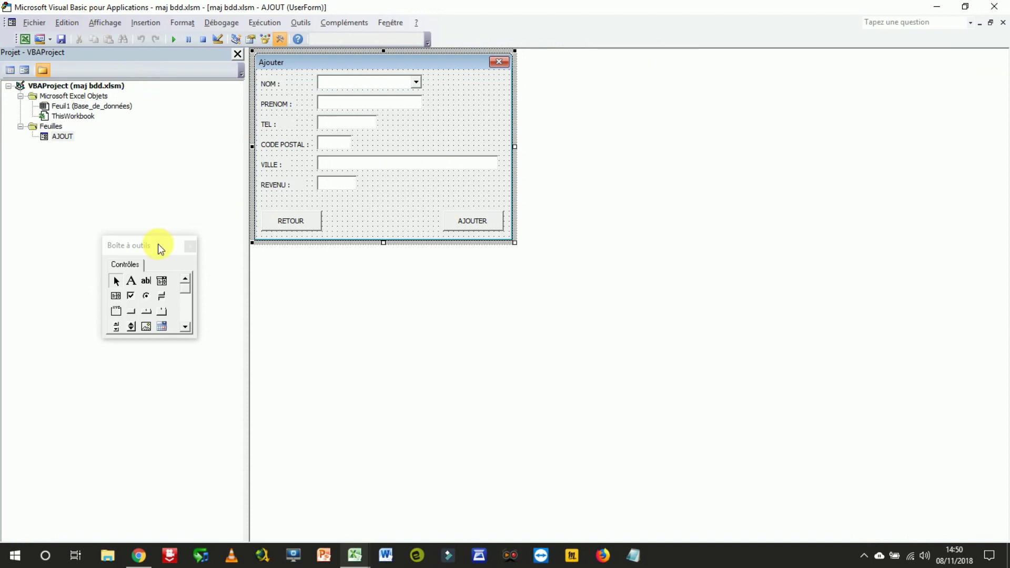
click(186, 39)
key(F5)
click(622, 187)
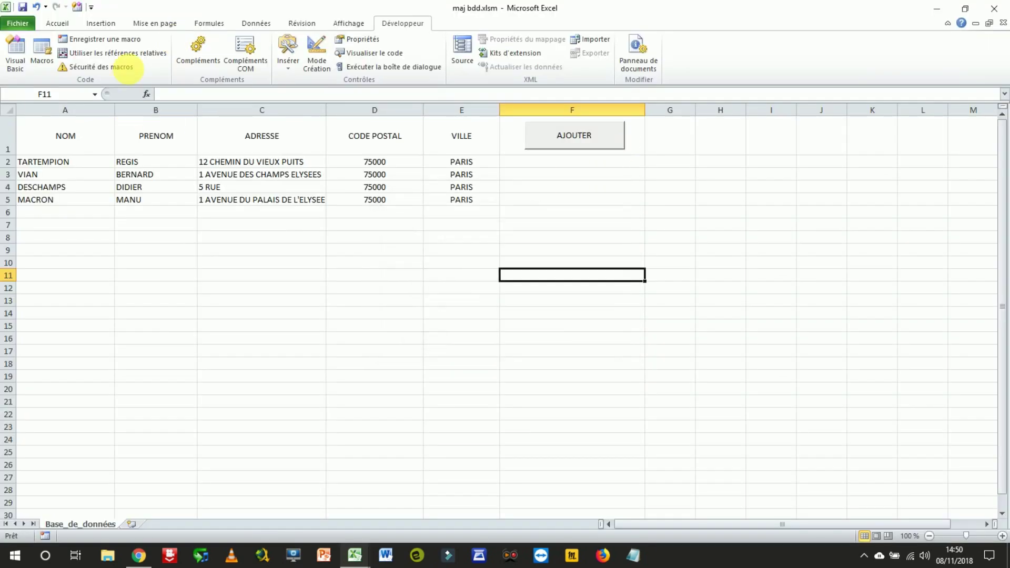
click(77, 6)
double_click(357, 188)
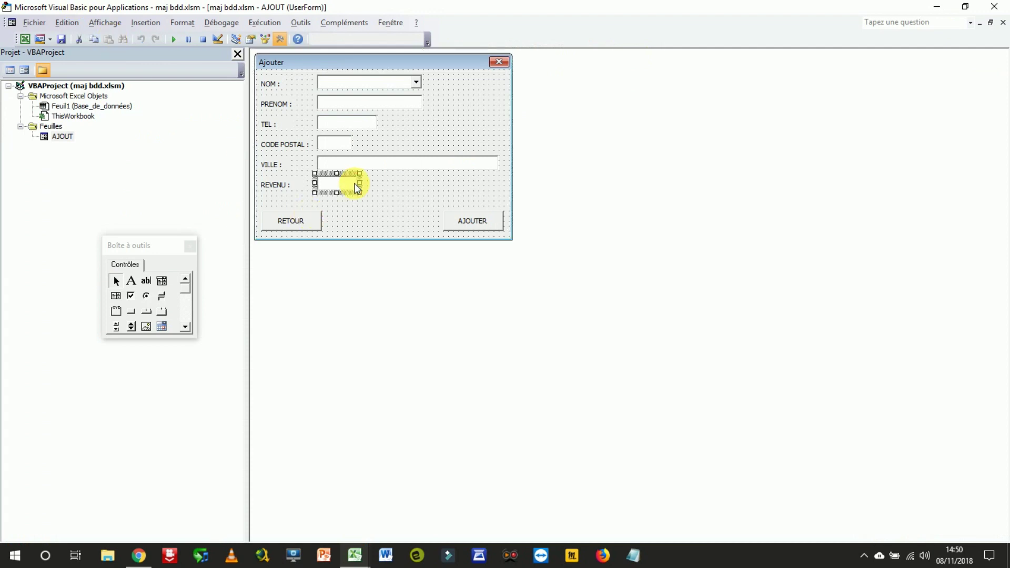
click(383, 498)
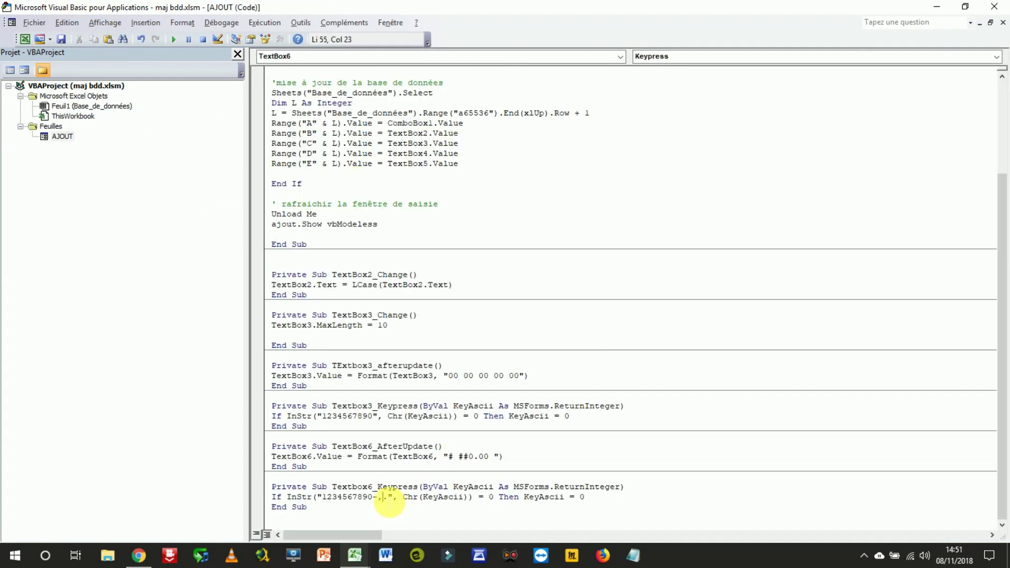
key(Delete)
Run the form, enter 125,50 in REVENU, tab out, then close the form.
click(636, 499)
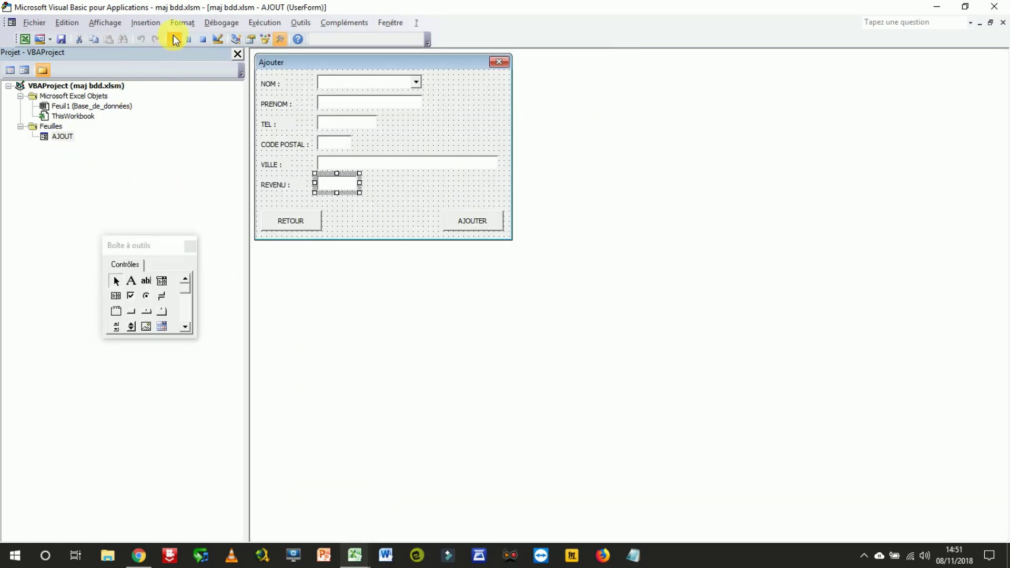
click(176, 39)
click(451, 306)
text(125,50)
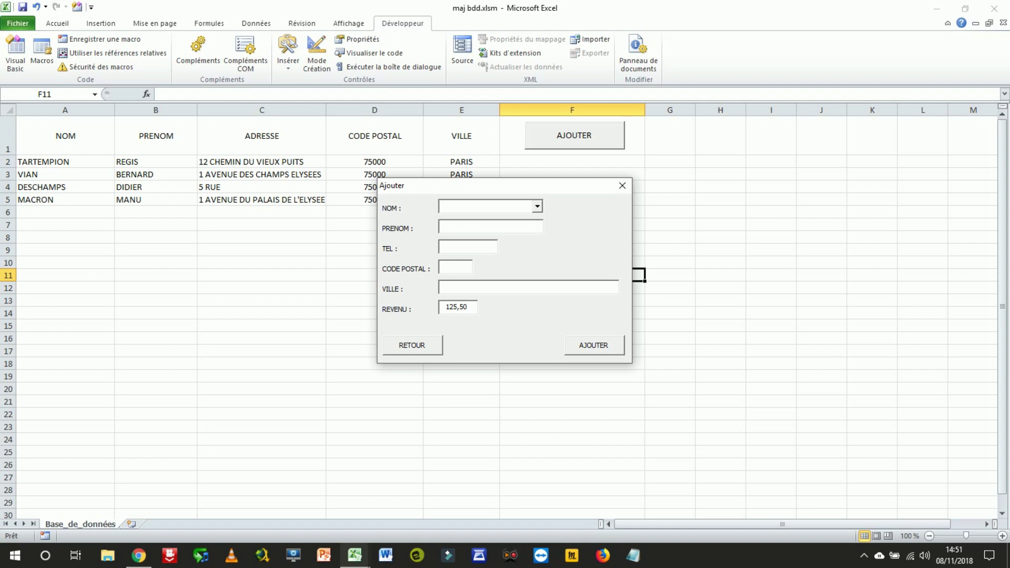
key(Tab)
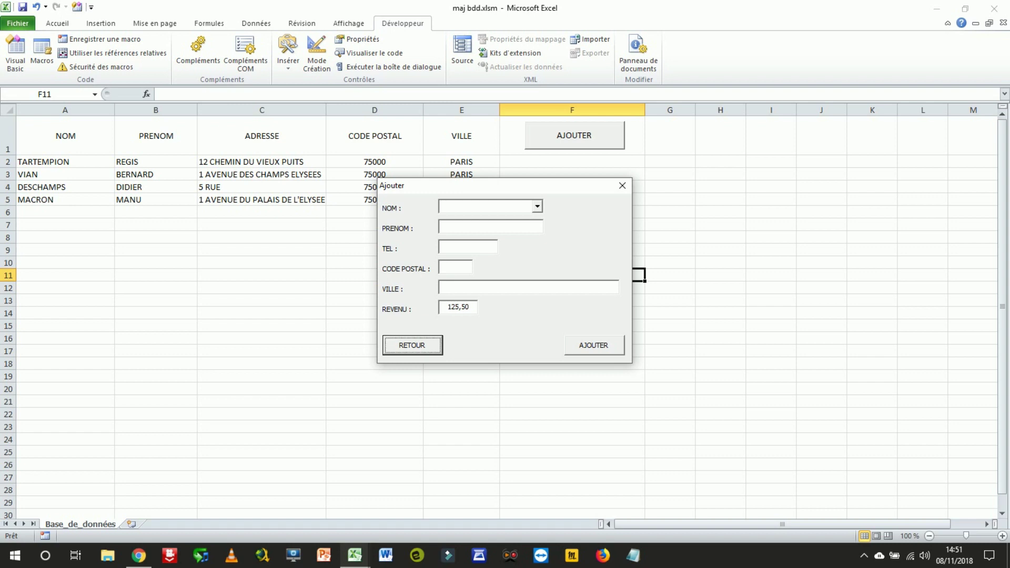
click(621, 188)
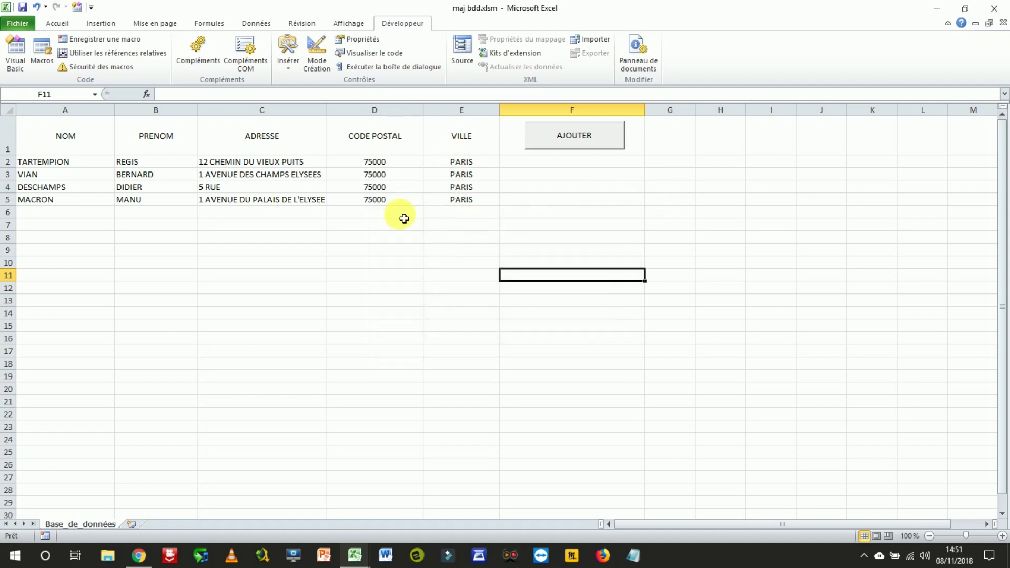
Add the period back to REVENU's allowed list and open a new line below it.
click(77, 7)
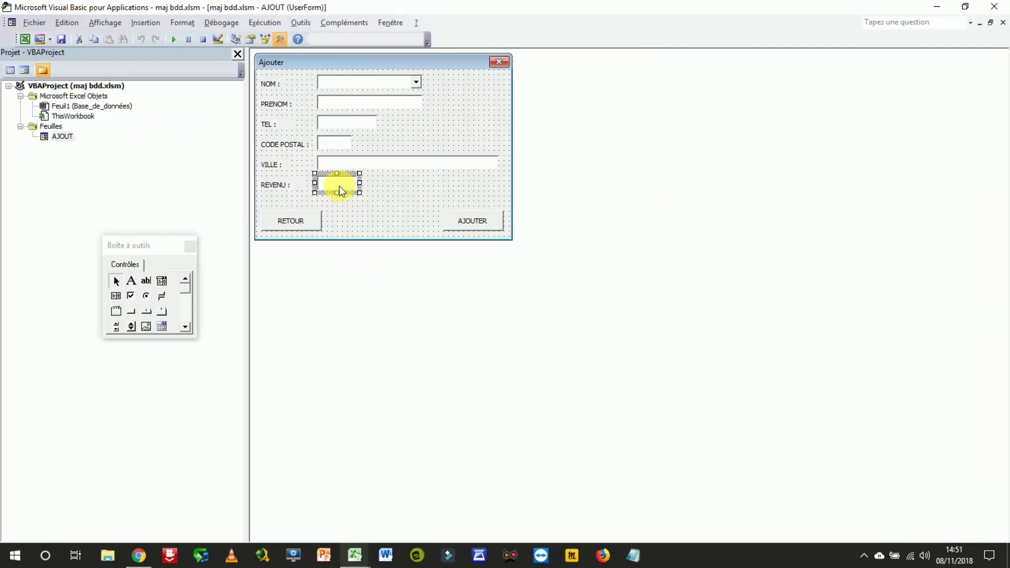
double_click(340, 184)
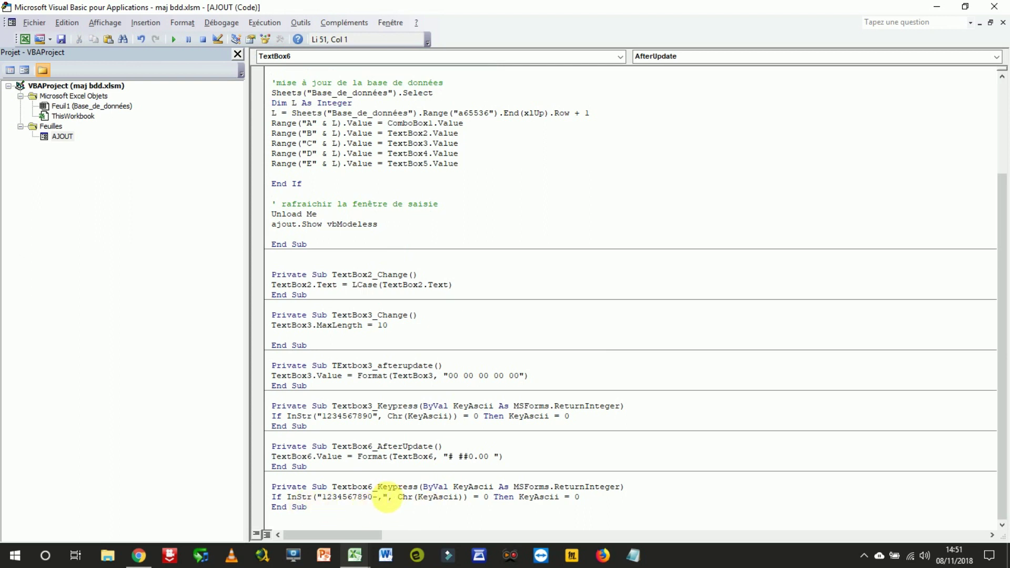
click(382, 487)
text(.)
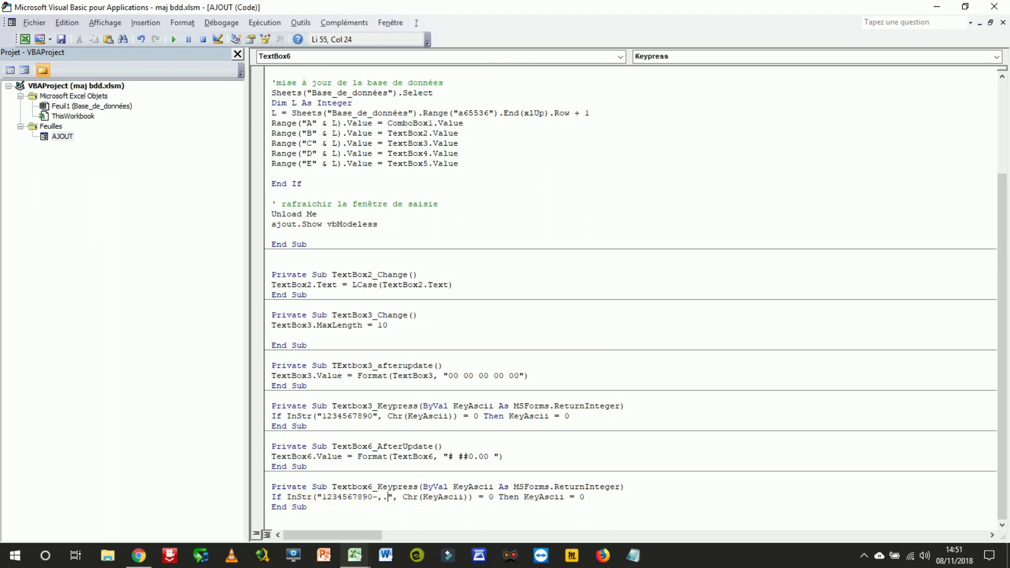
click(589, 498)
key(Return)
text(If Keyascii = 46 Then KeyAscii = 44)
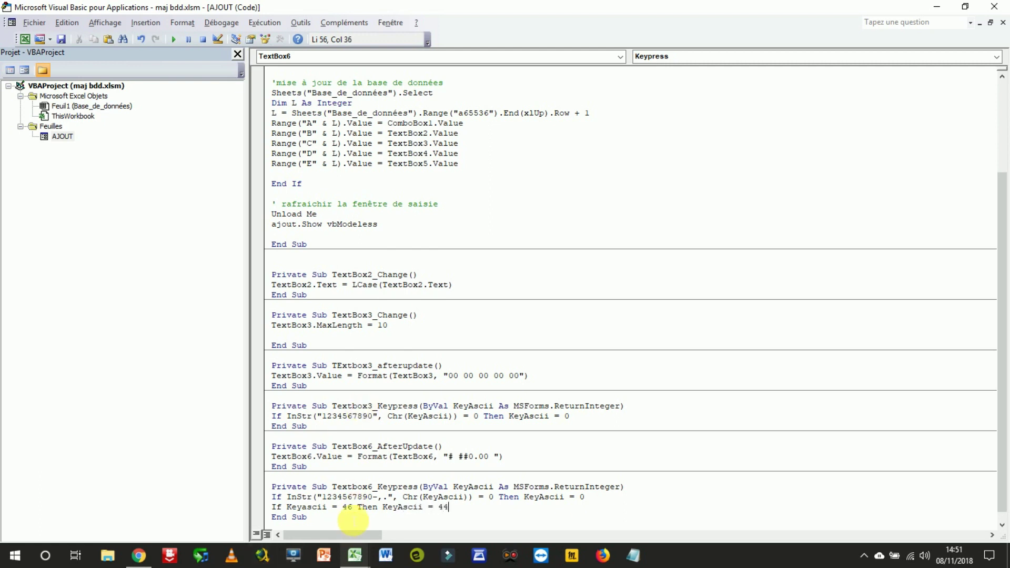
Add If KeyAscii = 46 Then KeyAscii = 44 to turn typed periods into commas.
drag(352, 508, 279, 512)
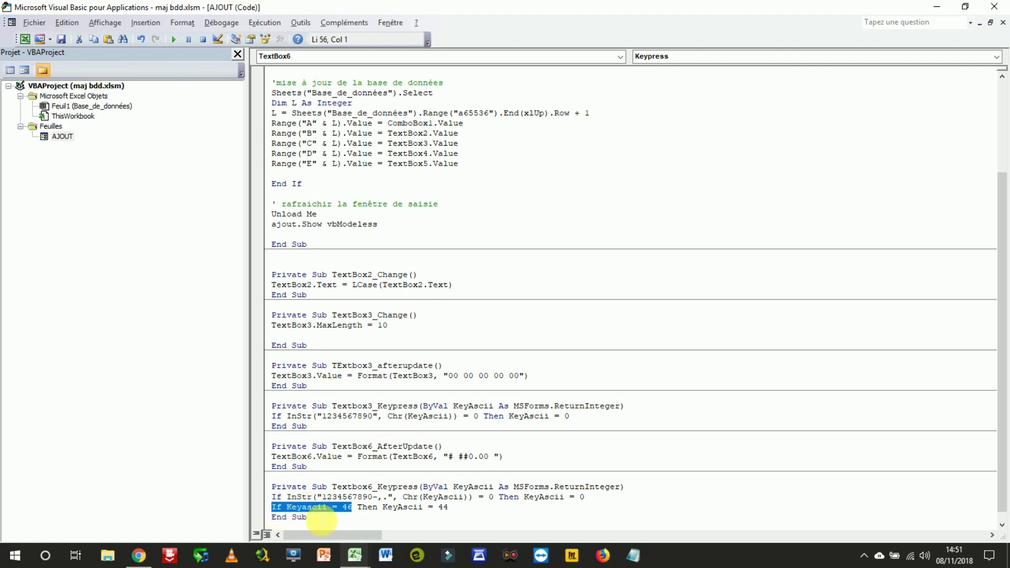
drag(352, 508, 341, 508)
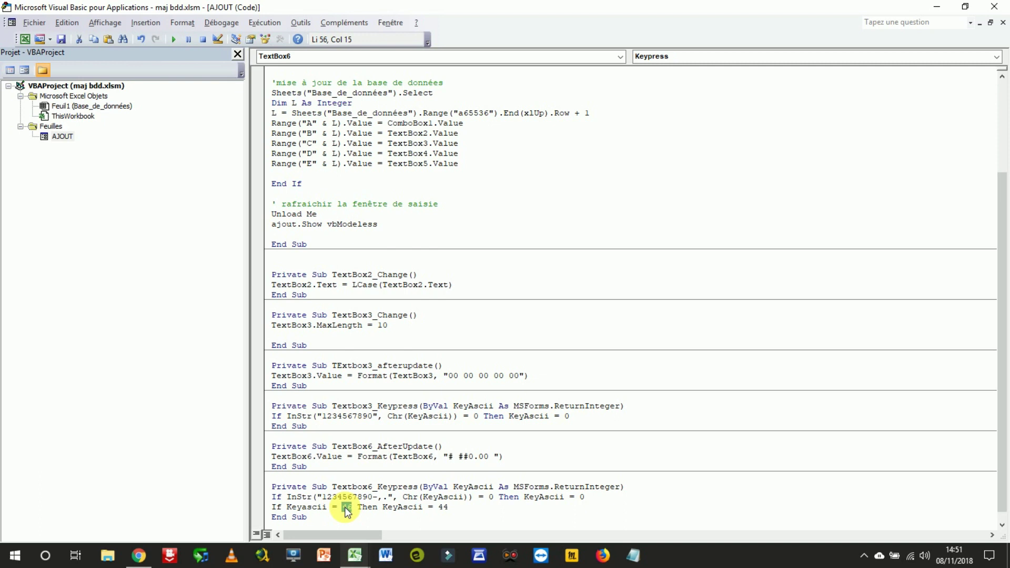
drag(270, 507, 451, 509)
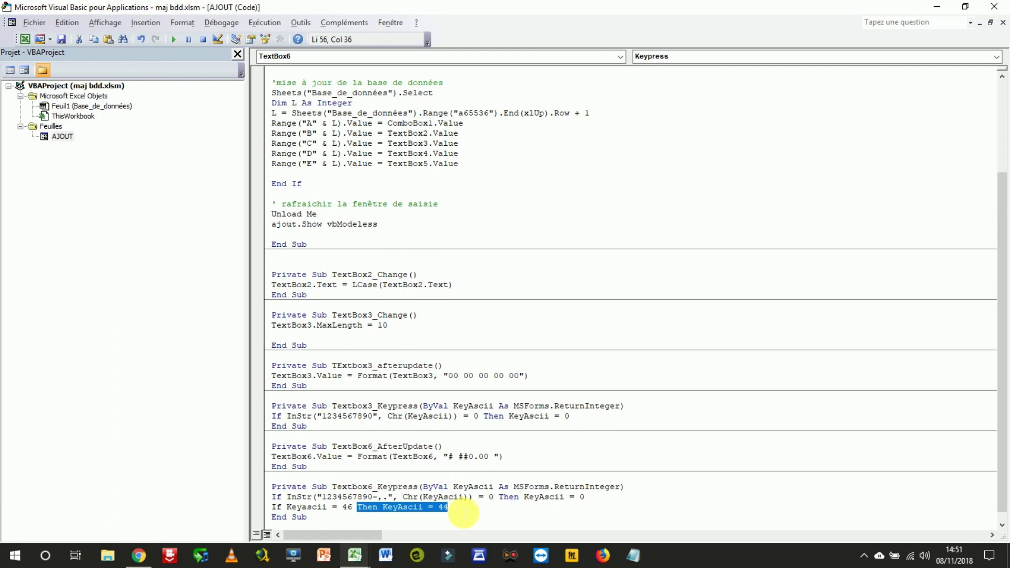
click(465, 508)
double_click(66, 137)
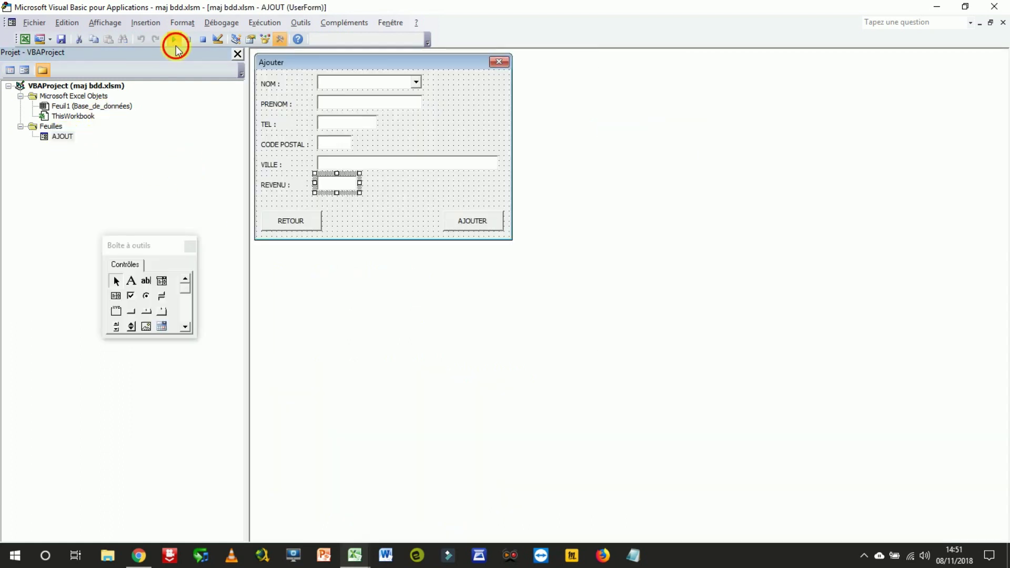
Run the form, type 152 with a period in REVENU to see a comma appear, then close.
click(174, 39)
click(473, 309)
text(152,)
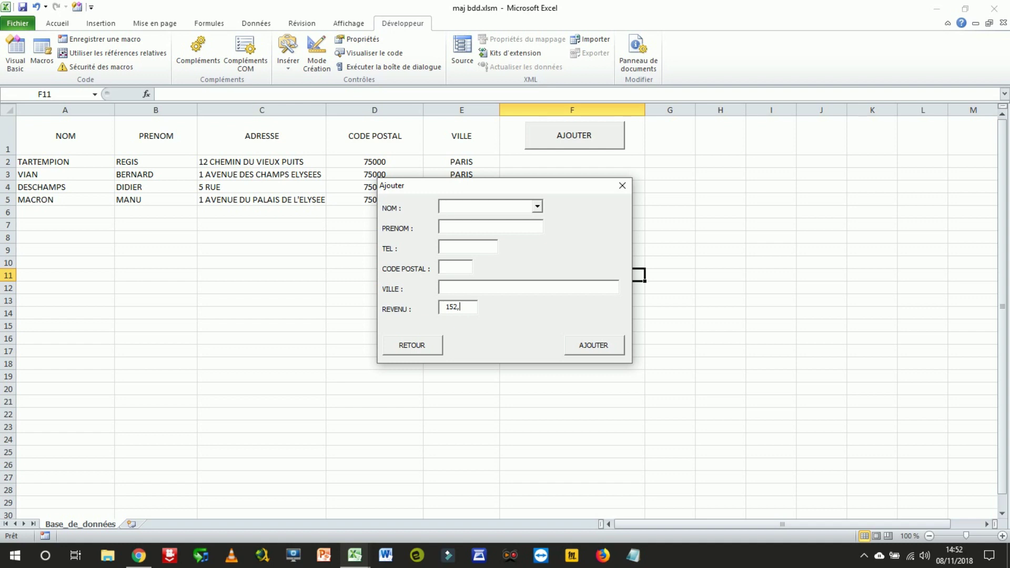
click(476, 309)
key(BackSpace)
click(621, 187)
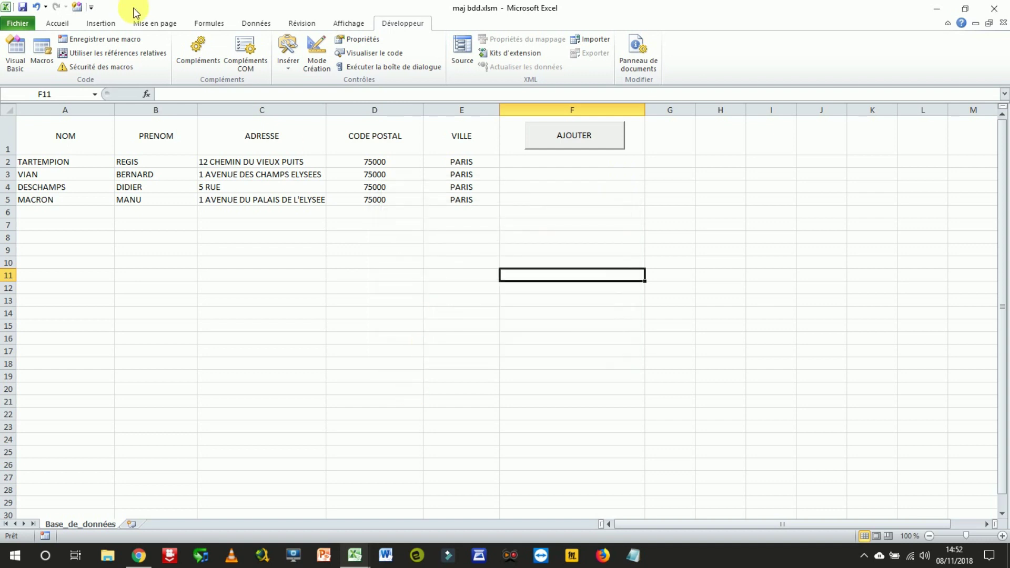
Move the period-to-comma line from Textbox6_Keypress into TextBox6_AfterUpdate.
click(77, 6)
double_click(340, 179)
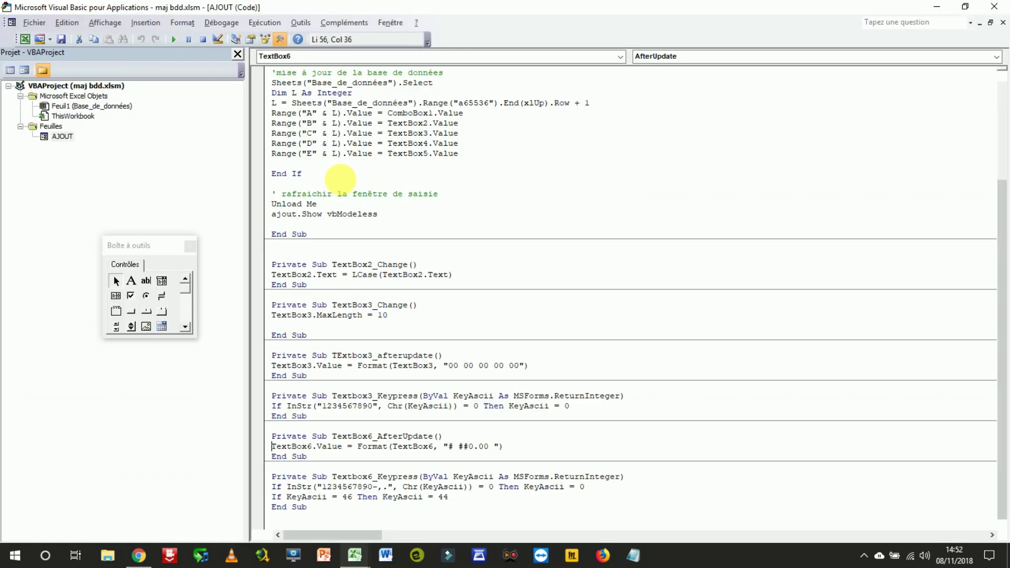
drag(450, 496, 272, 496)
key(ctrl+c)
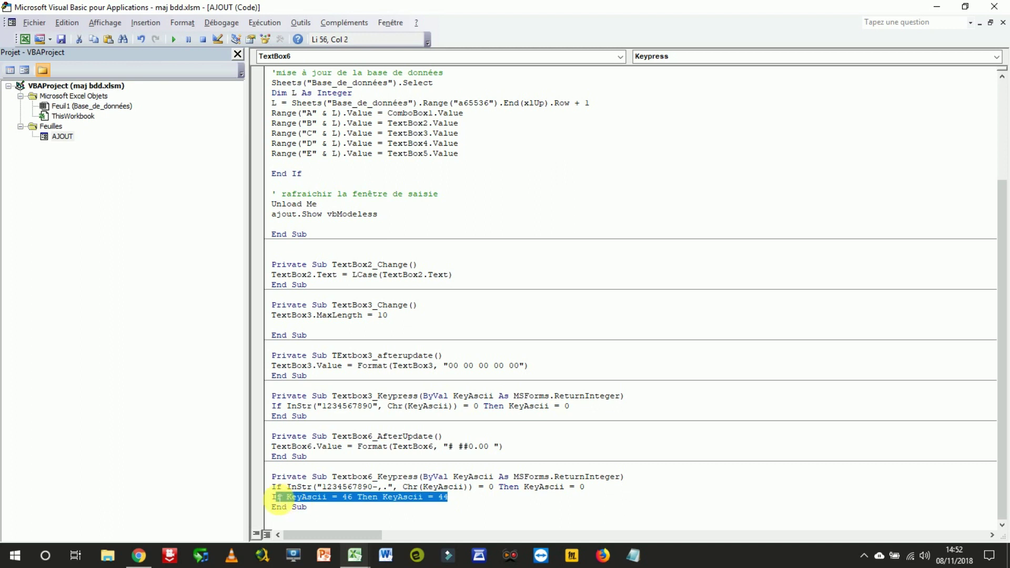
key(Delete)
click(530, 452)
key(Return)
key(ctrl+v)
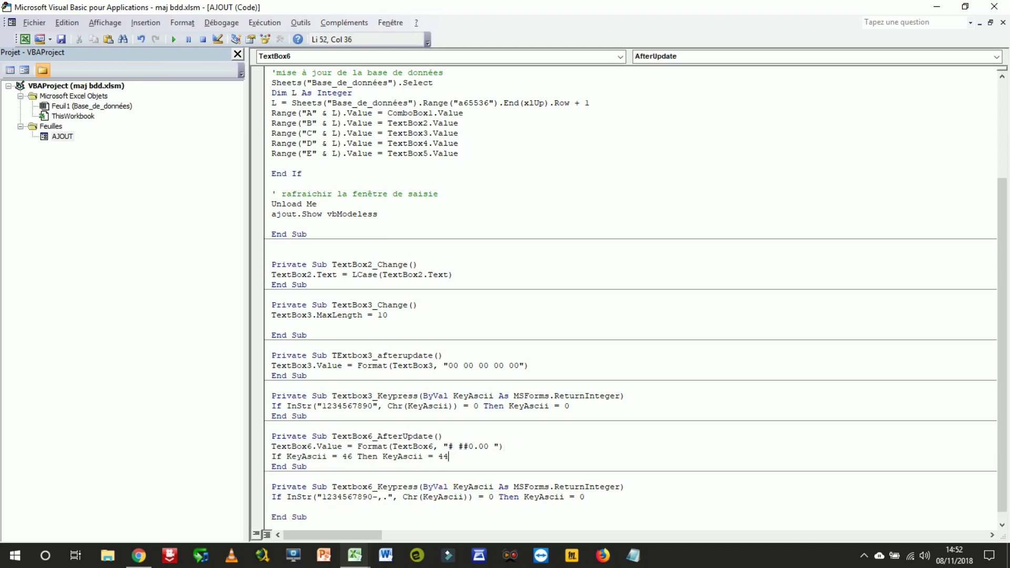
click(610, 504)
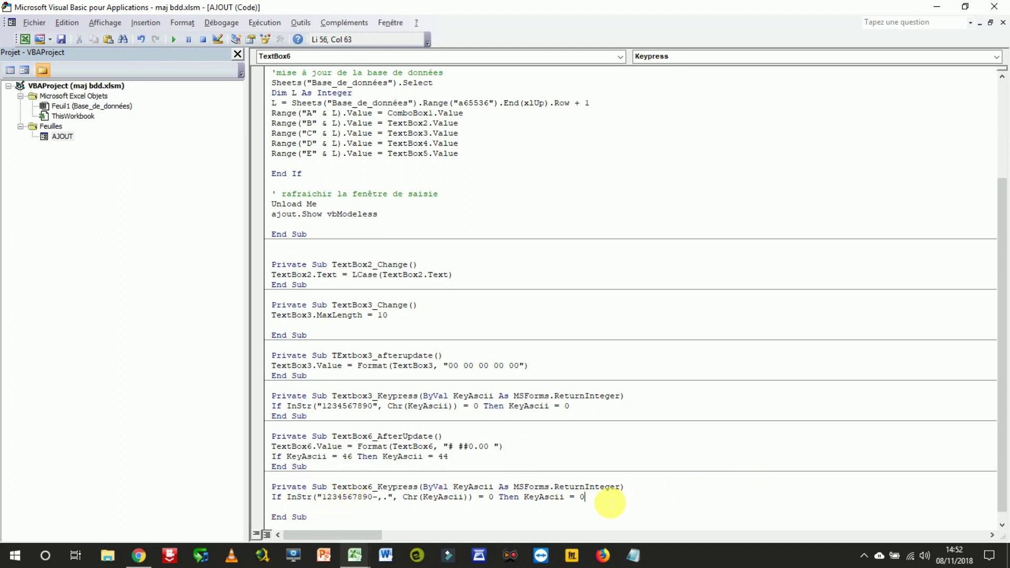
key(BackSpace)
click(495, 457)
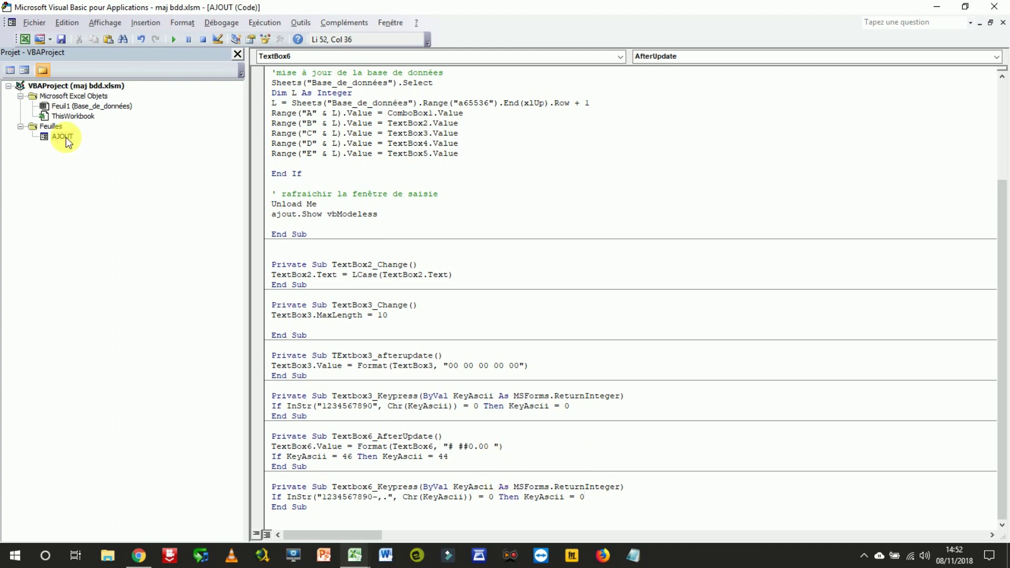
Run the form and confirm REVENU reformats 125,9 as 125,90.
double_click(62, 136)
click(173, 39)
click(469, 308)
text(125.90)
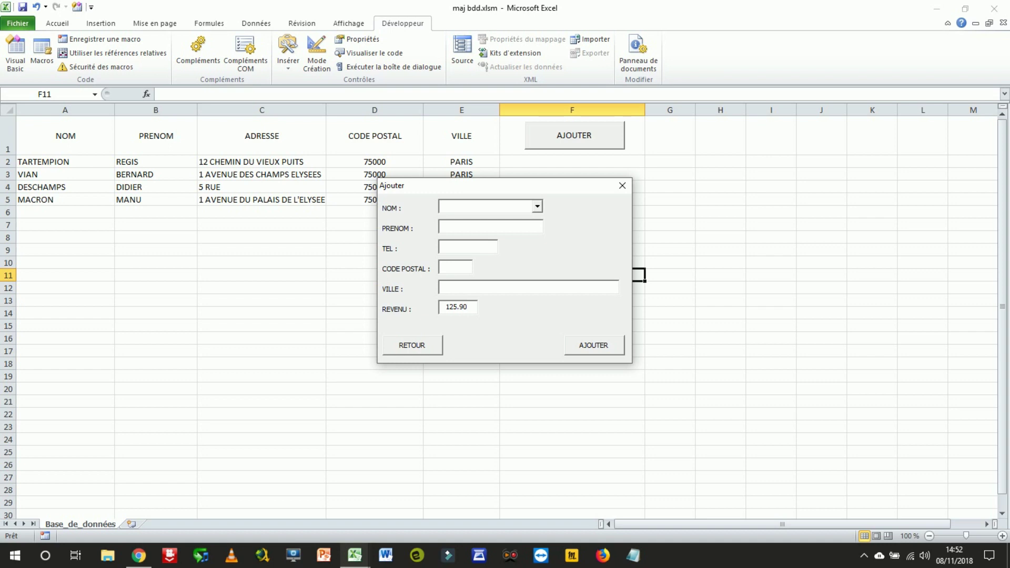
key(Tab)
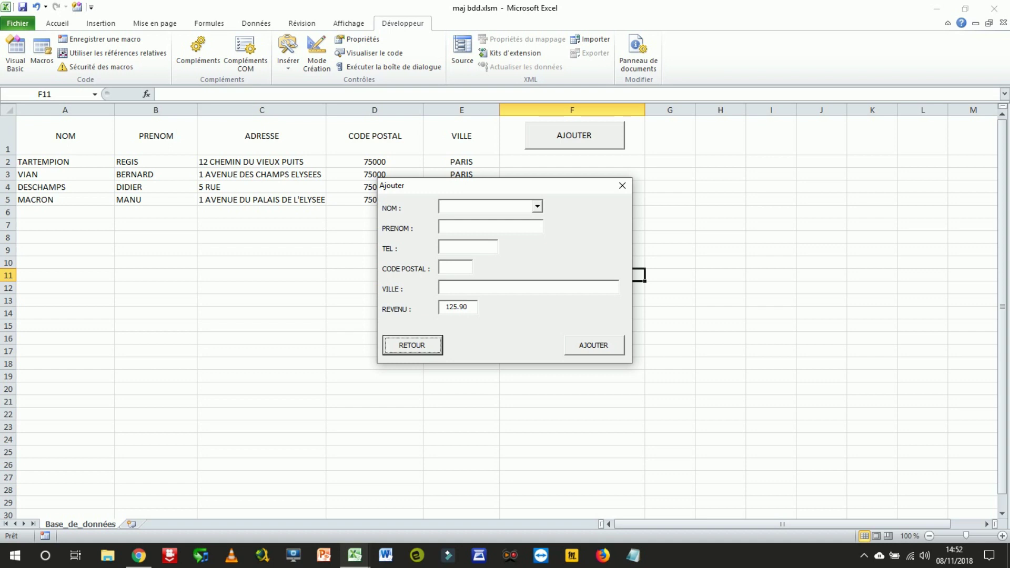
click(624, 190)
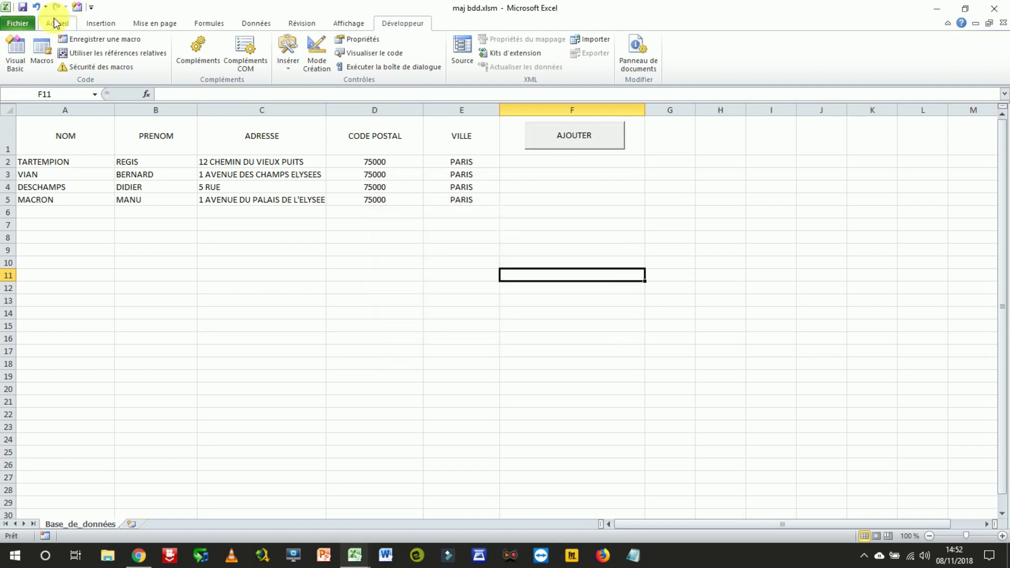
click(77, 7)
Move the period-to-comma line back into Textbox6_Keypress under the InStr check.
double_click(342, 181)
drag(448, 457, 284, 458)
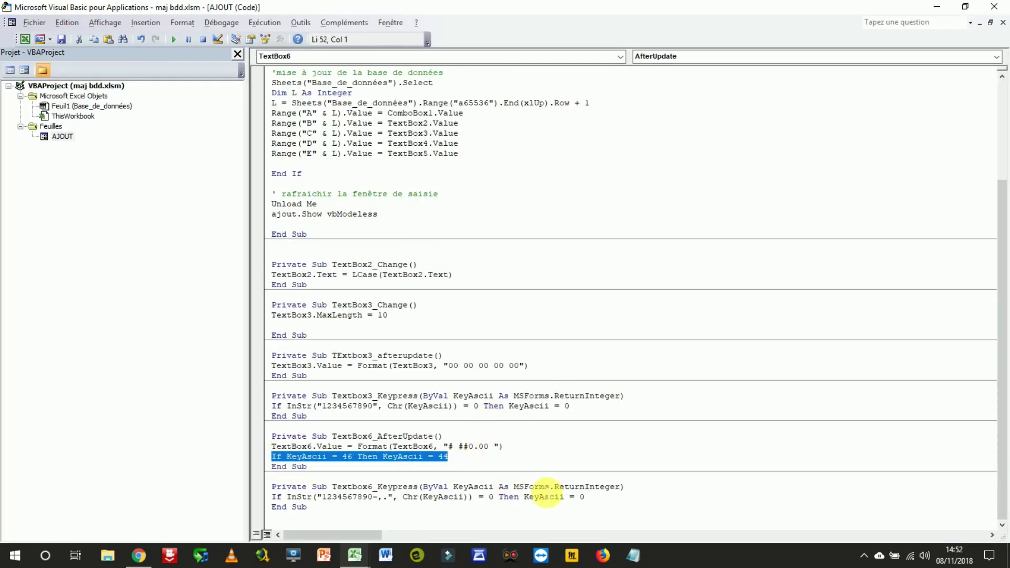
key(ctrl+x)
click(626, 504)
key(Return)
key(ctrl+v)
key(Down)
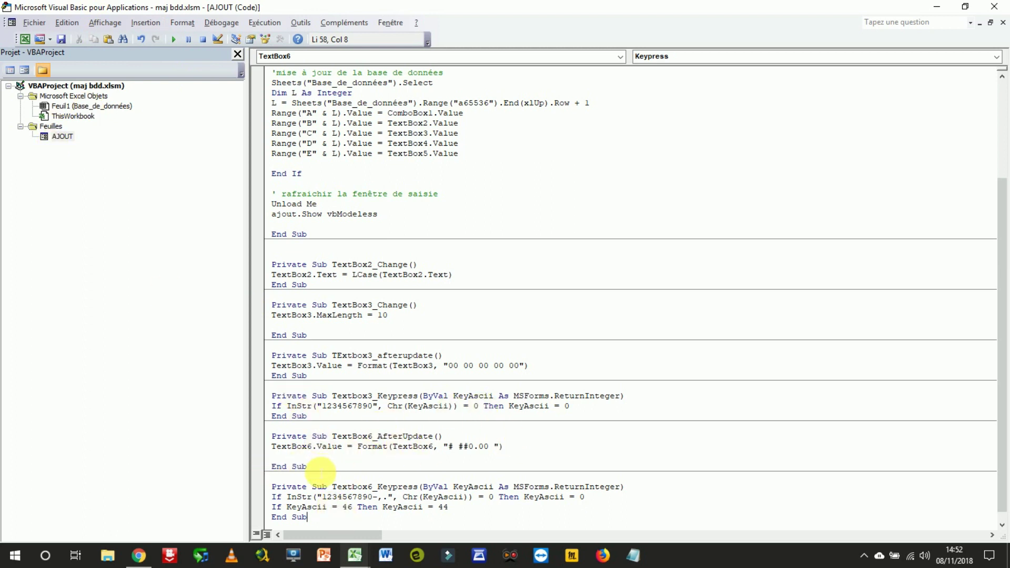
Remove the trailing space from the "# ##0.00" format string and review the Keypress lines.
drag(307, 466, 272, 425)
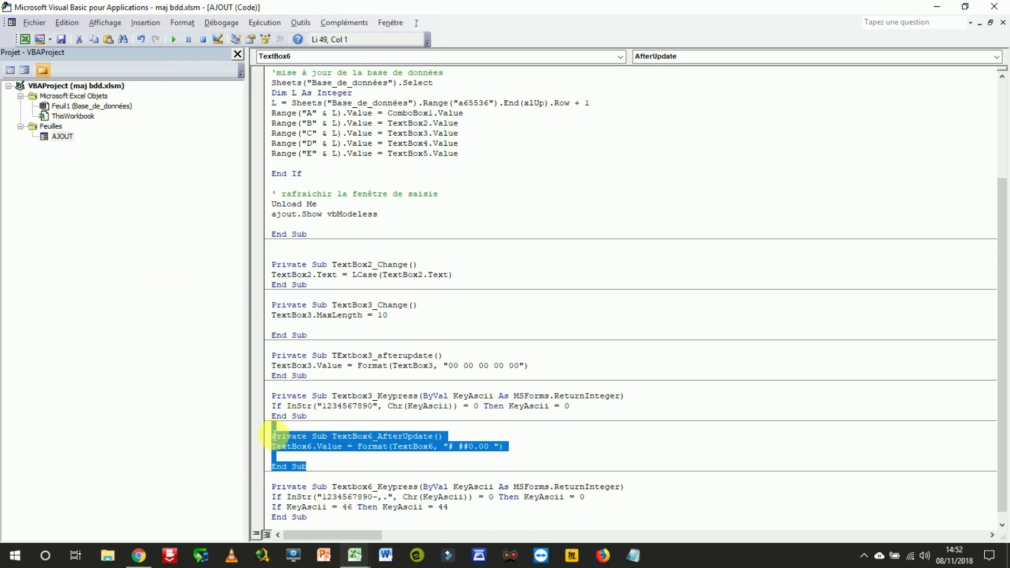
click(499, 447)
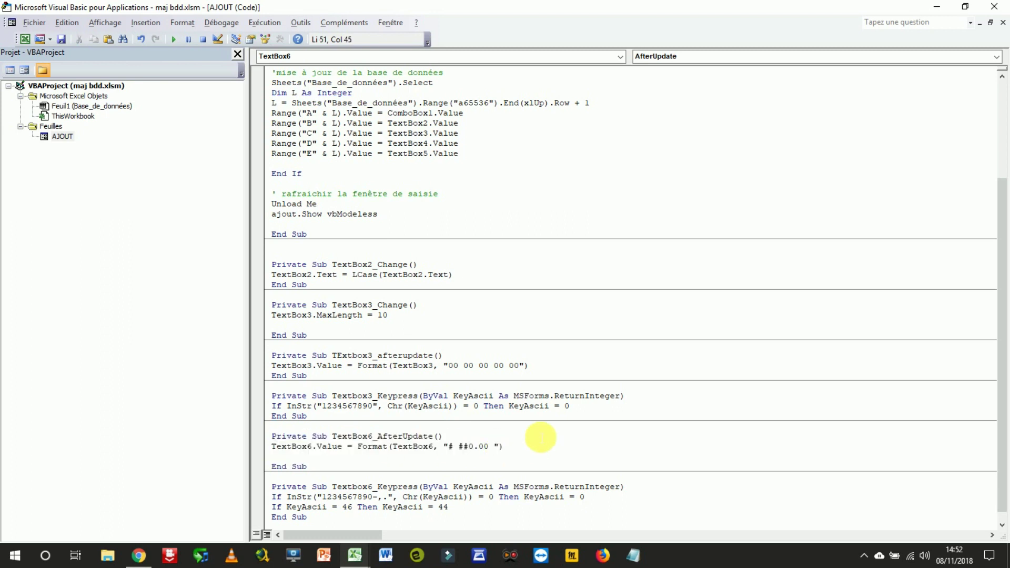
drag(271, 497, 284, 505)
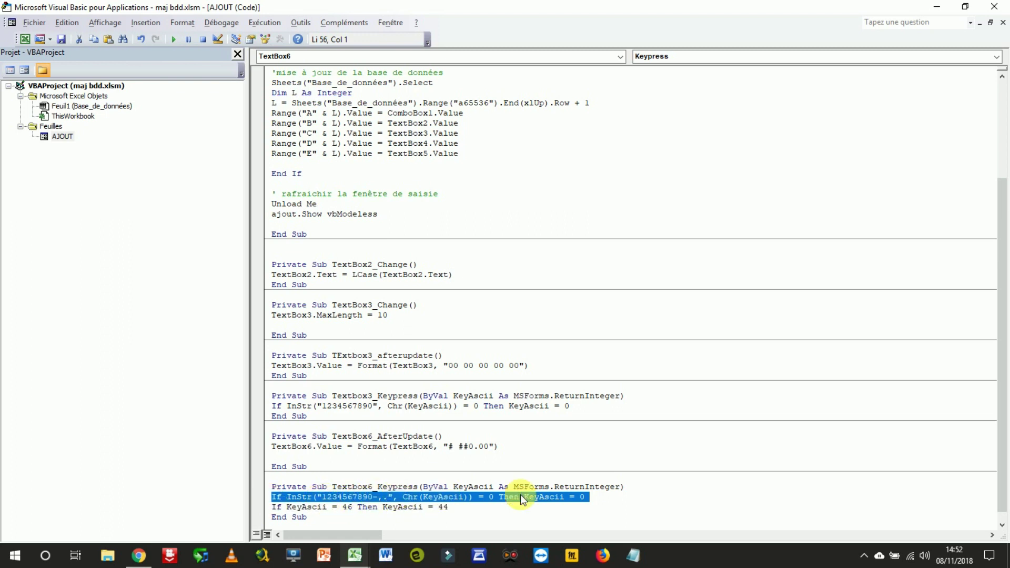
drag(271, 506, 275, 516)
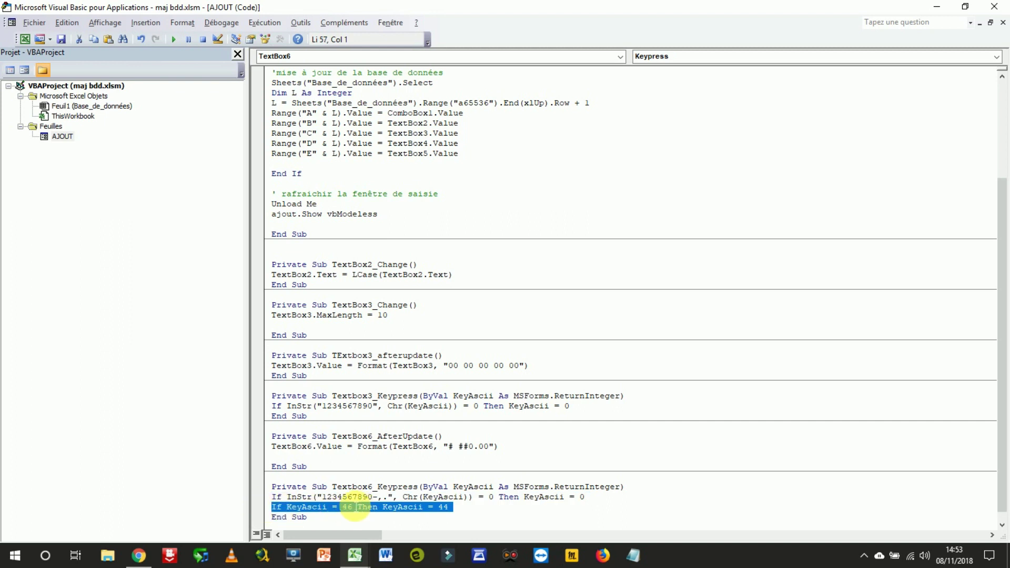
click(365, 553)
mouse_move(355, 556)
click(339, 503)
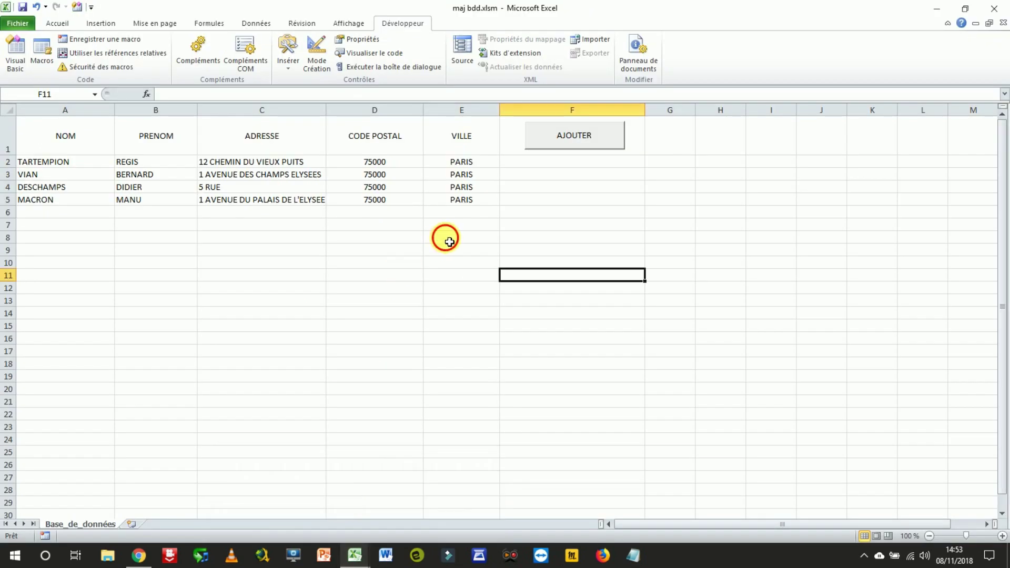
text(125,45)
key(Return)
click(547, 238)
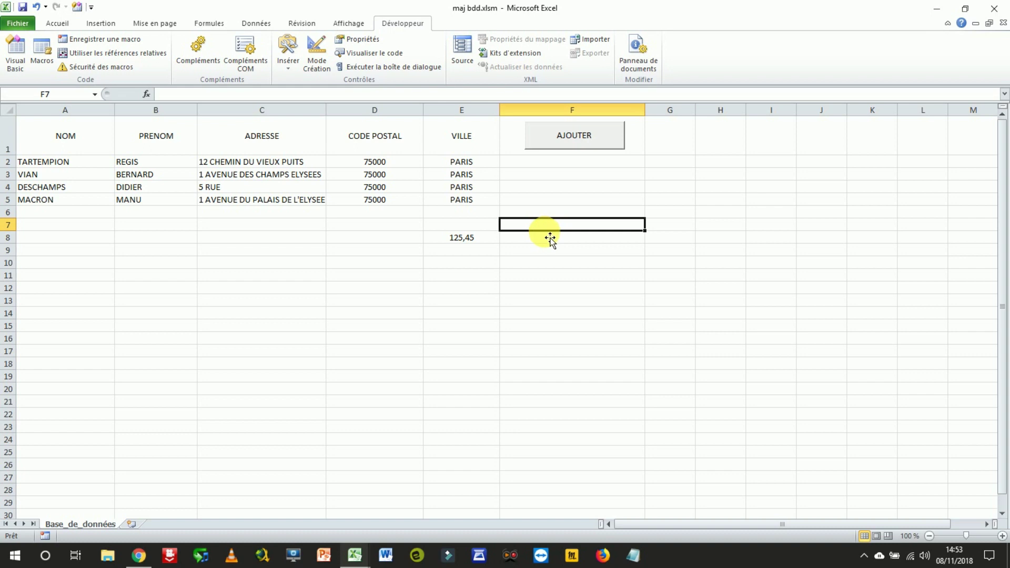
text(=)
click(456, 243)
text(*2)
key(Return)
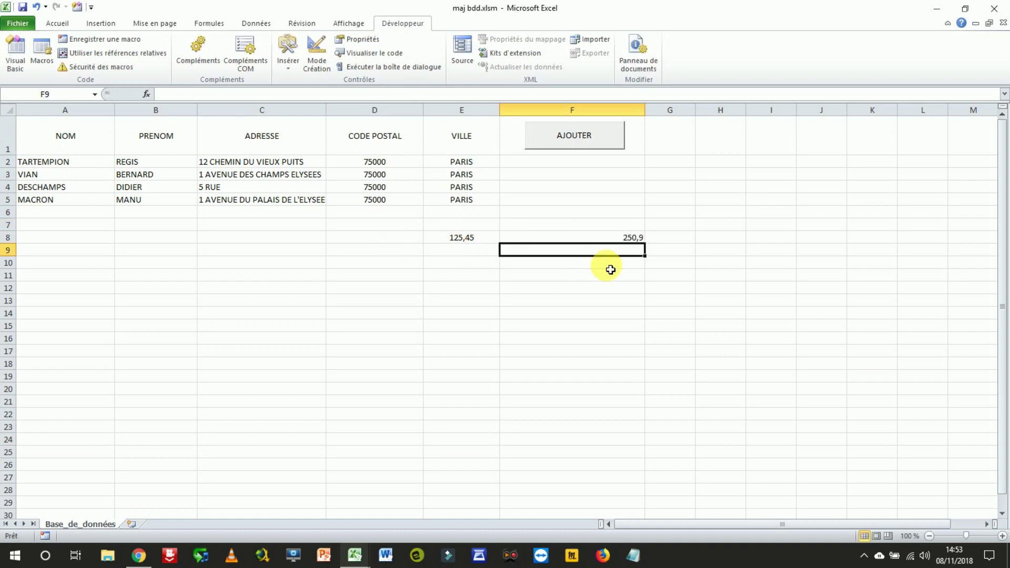
click(458, 237)
click(573, 240)
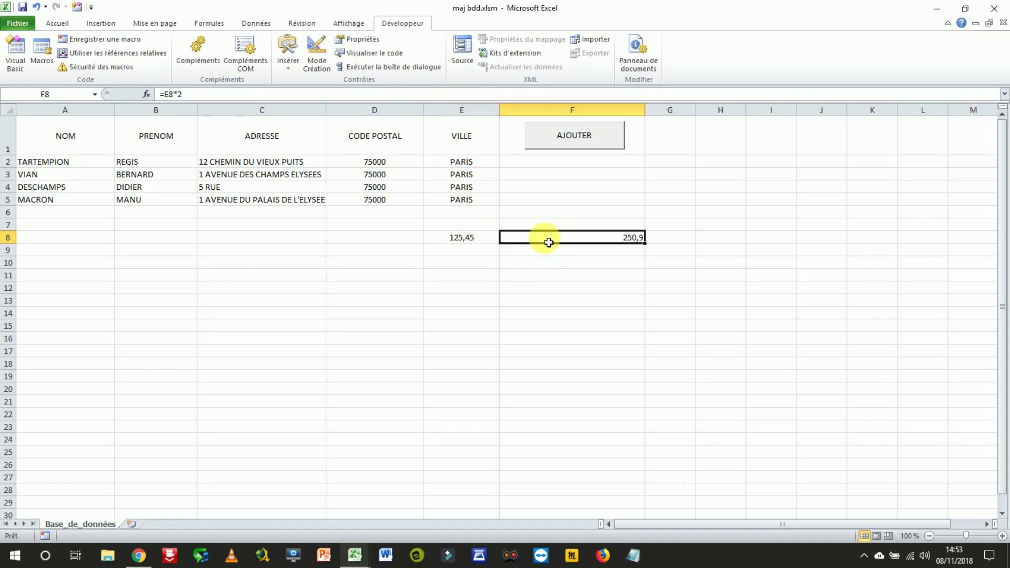
key(Delete)
click(488, 239)
key(Delete)
click(374, 237)
click(77, 6)
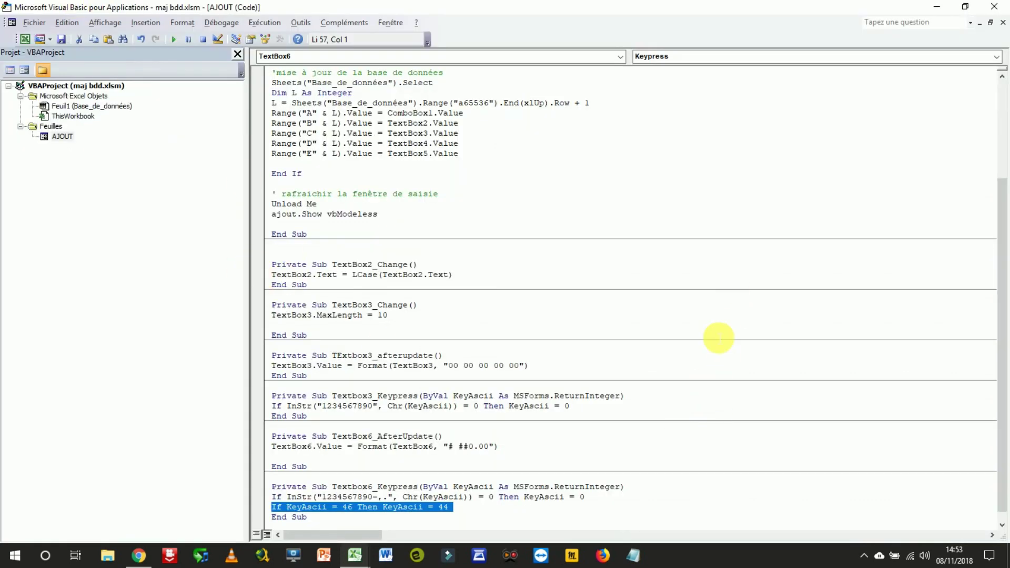
Copy the TEL Textbox3_Keypress procedure from the AJOUT form's code.
double_click(62, 137)
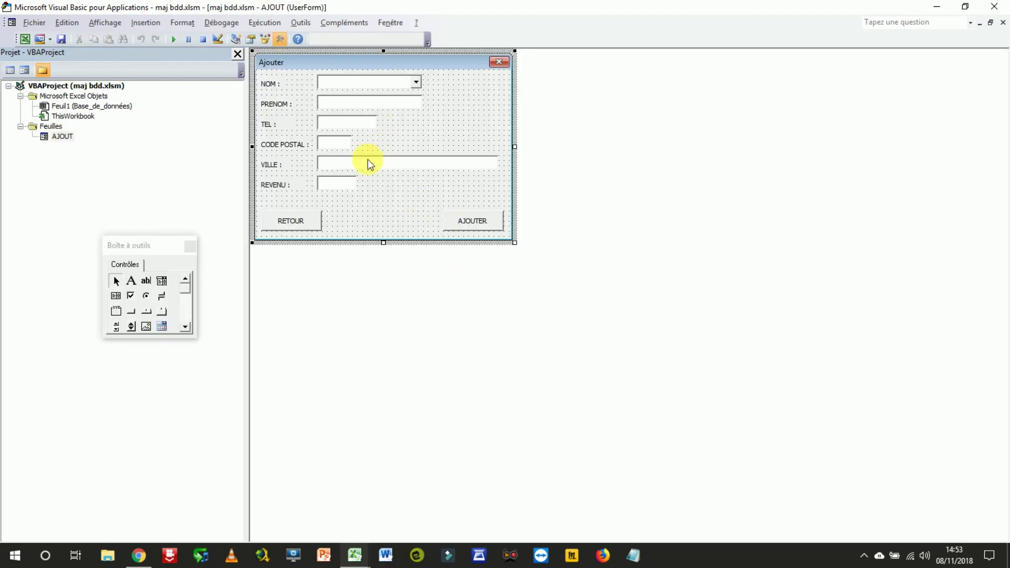
click(362, 103)
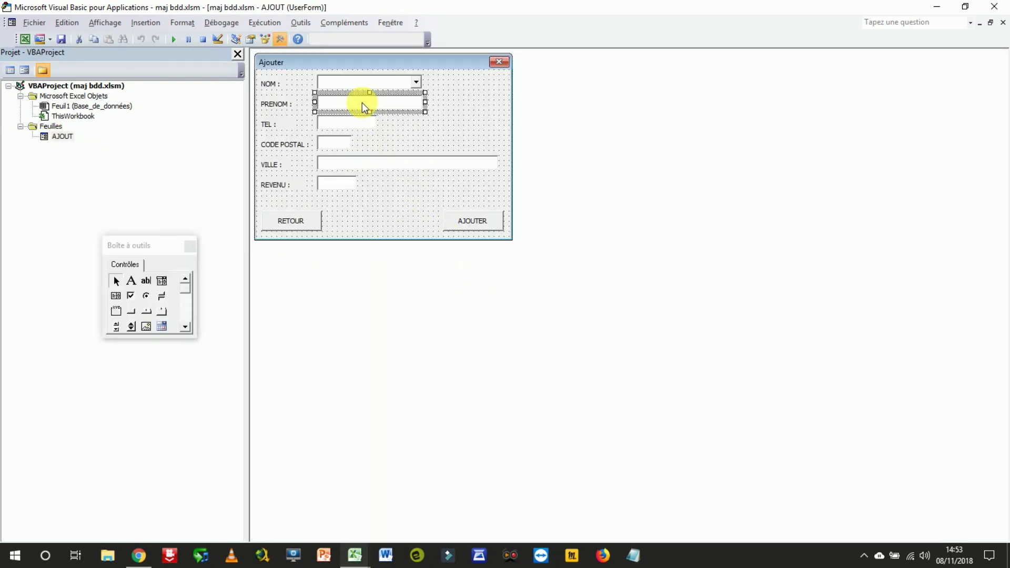
double_click(335, 184)
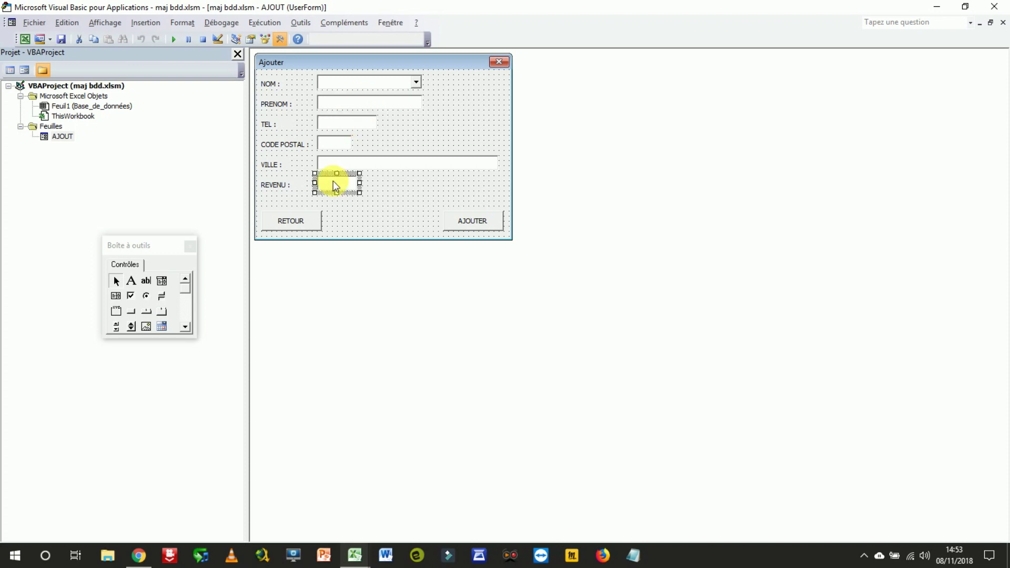
drag(373, 396, 226, 388)
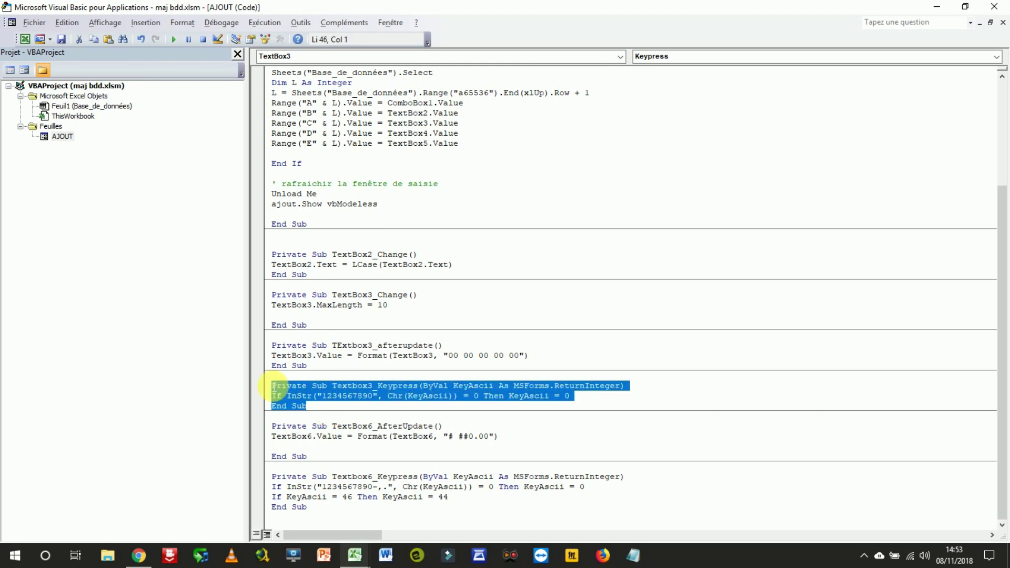
Paste the procedure at the end of the module and rename it Textbox2_Keypress.
double_click(63, 137)
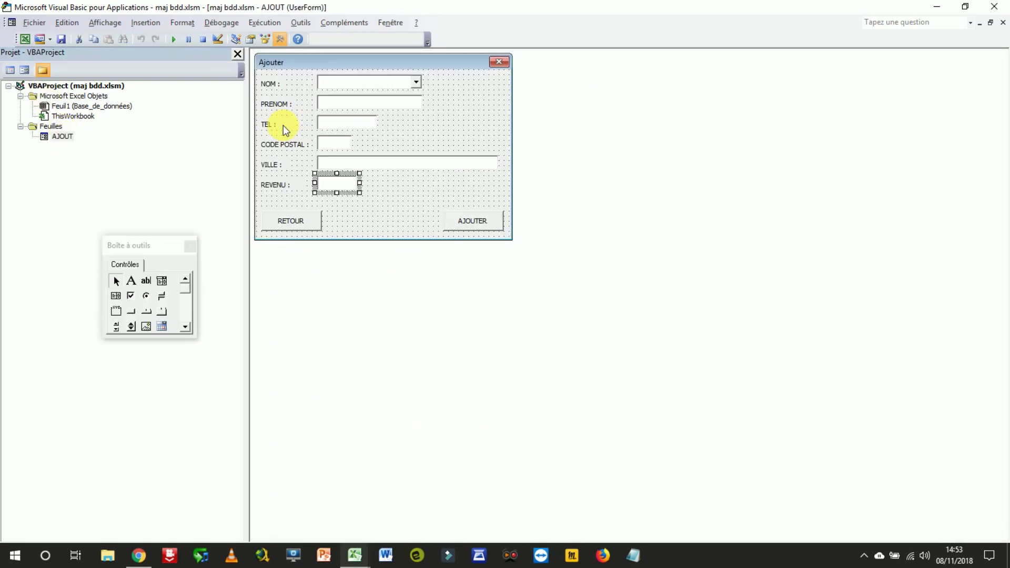
double_click(341, 113)
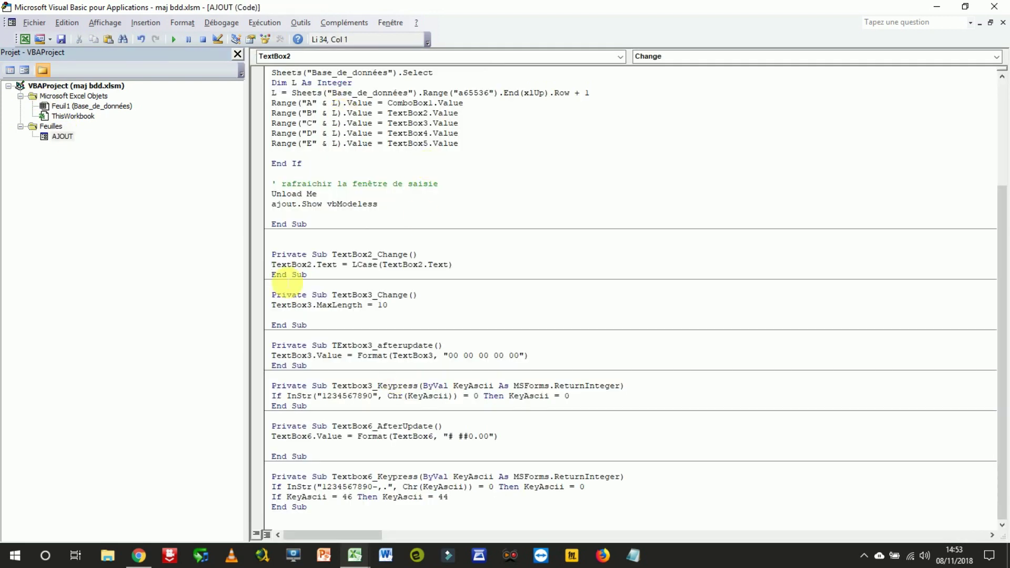
click(327, 521)
key(ctrl+v)
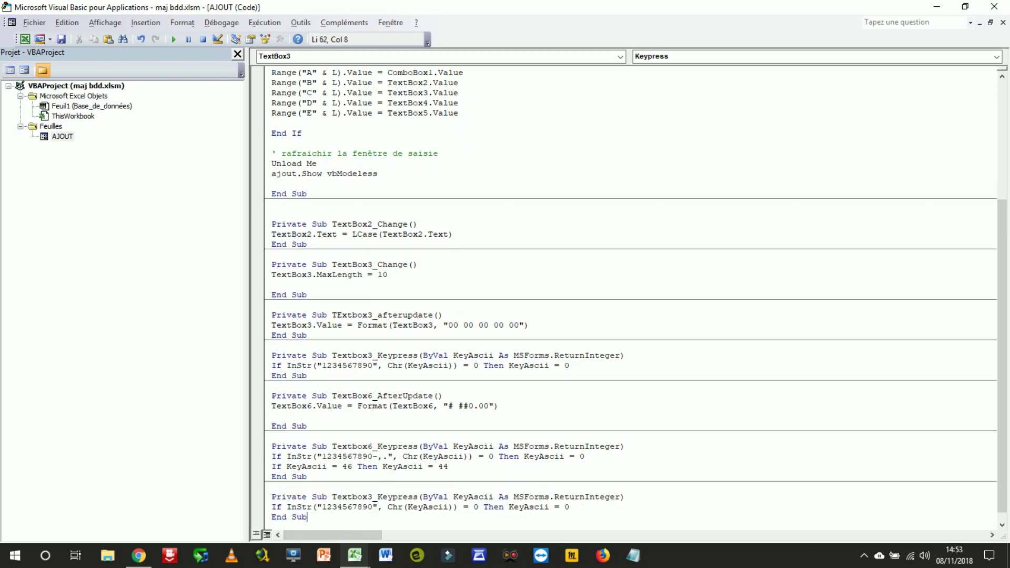
key(shift+Left)
text(2)
drag(372, 507, 322, 508)
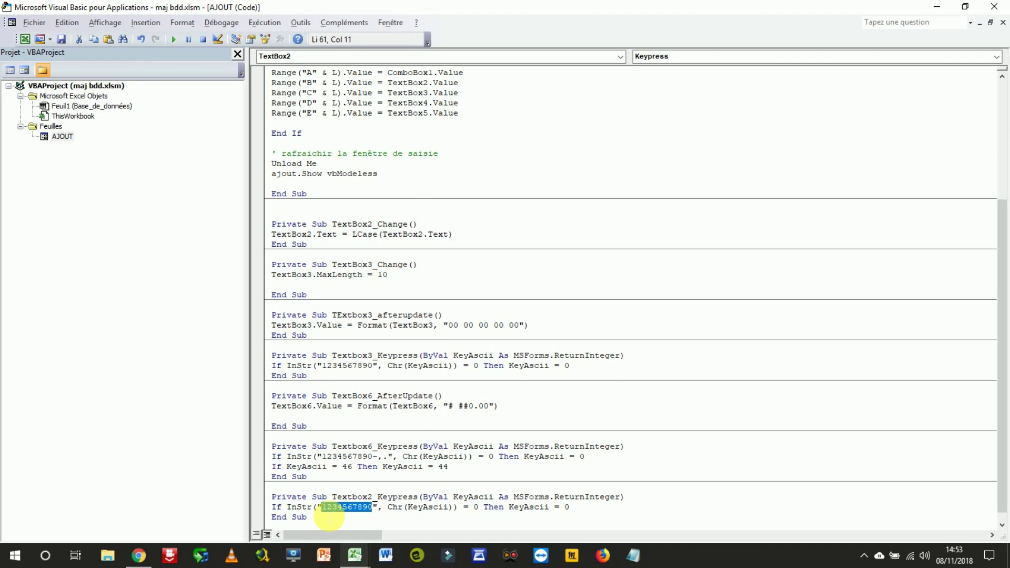
text(a)
key(BackSpace)
text(ABCDEFGHIJKLMO)
key(BackSpace)
text(NOPQRSTUVW)
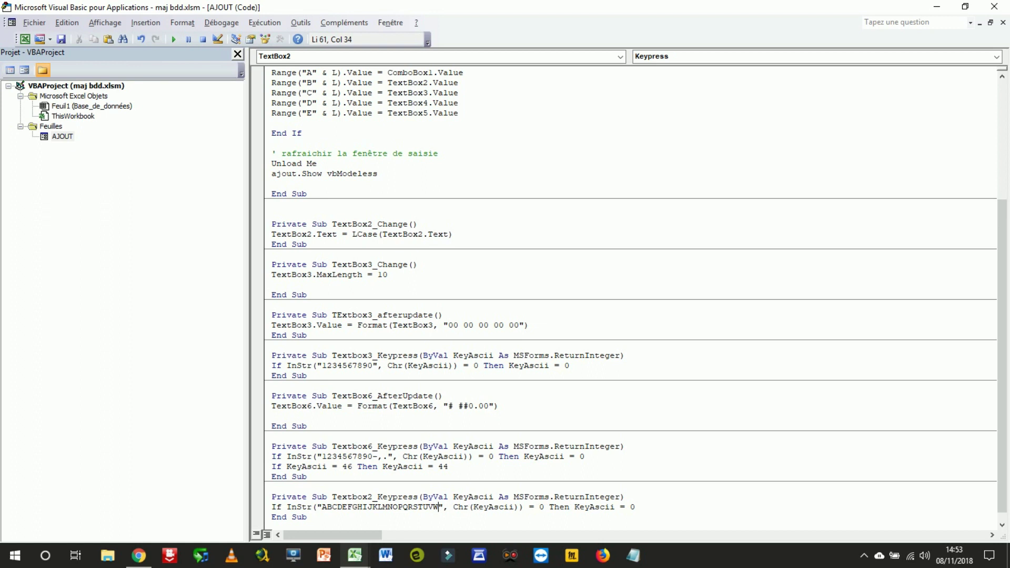
text(XYZ)
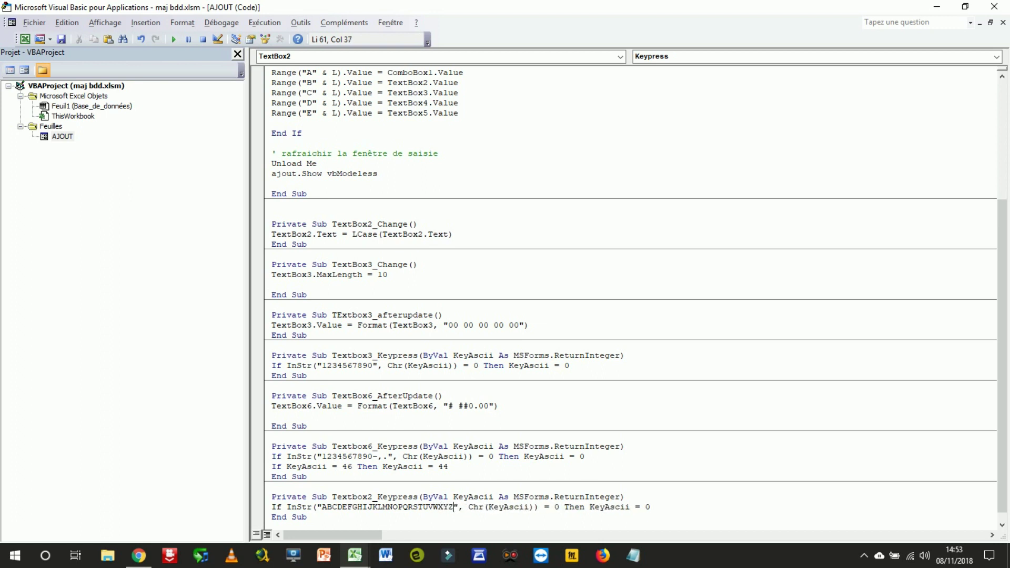
Remove the trailing space after XYZ and return to the AJOUT form design.
key(BackSpace)
click(65, 138)
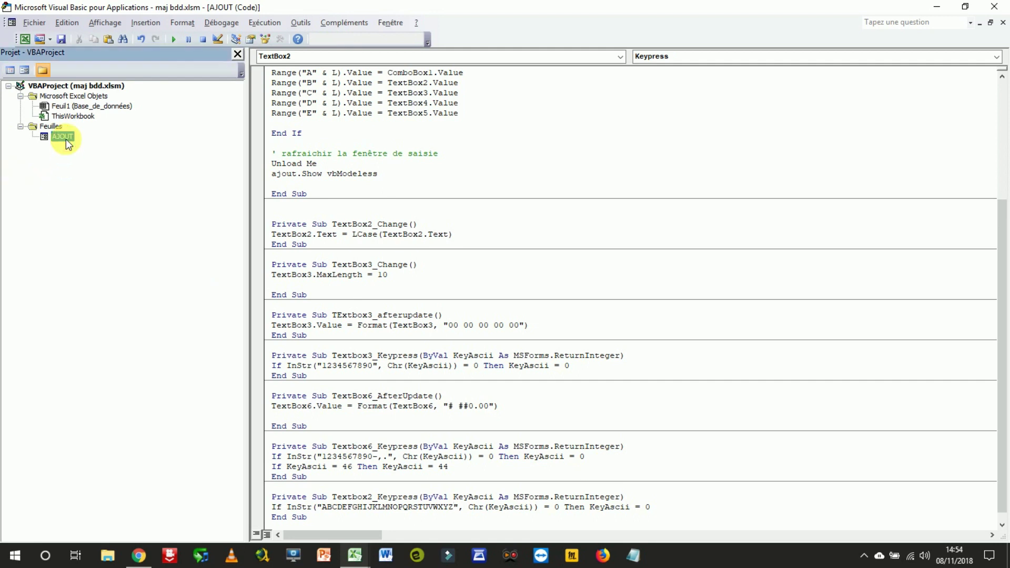
double_click(64, 137)
double_click(392, 119)
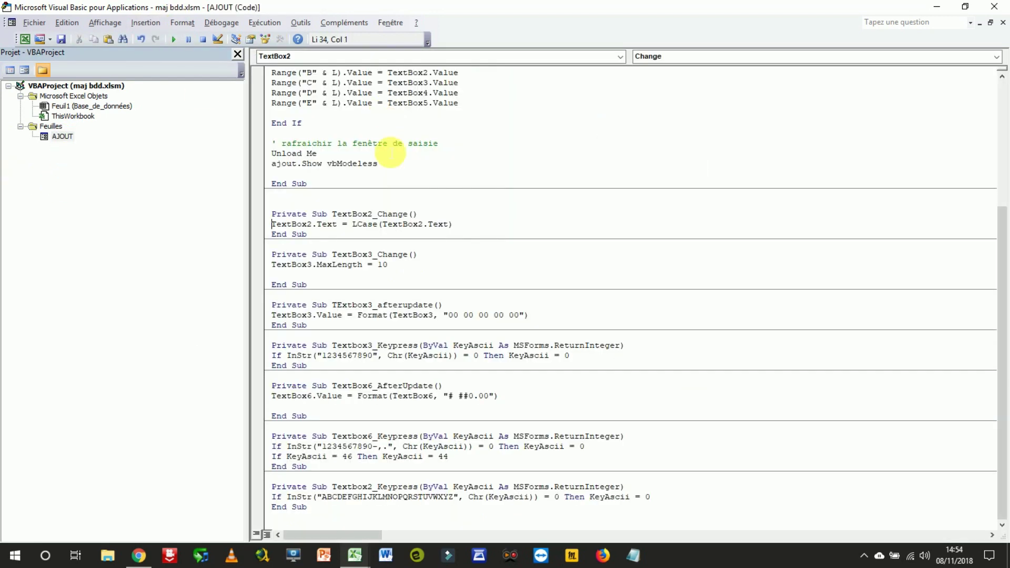
double_click(62, 136)
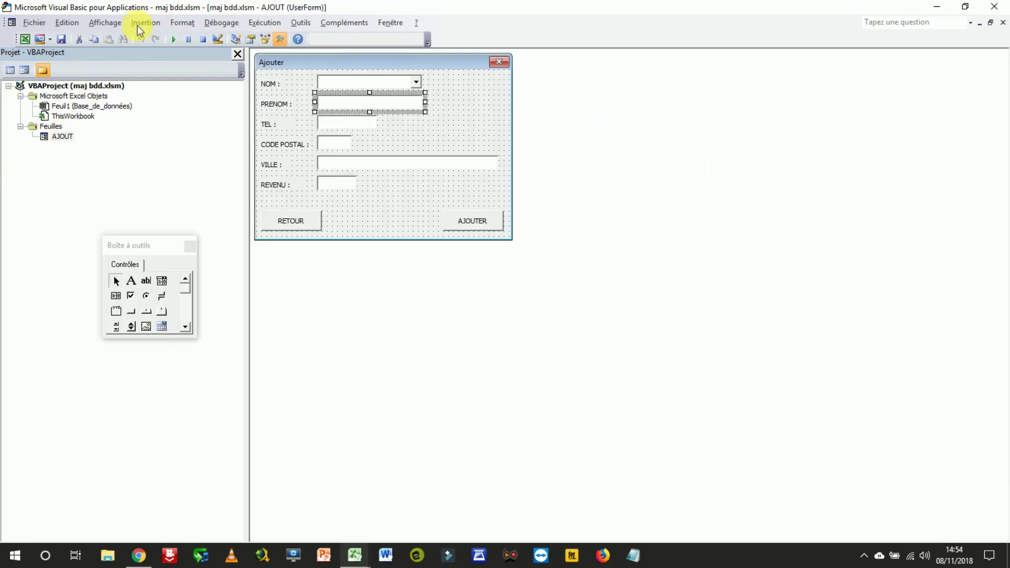
Run the Ajouter form, type test letters into PRENOM, then close it.
click(174, 41)
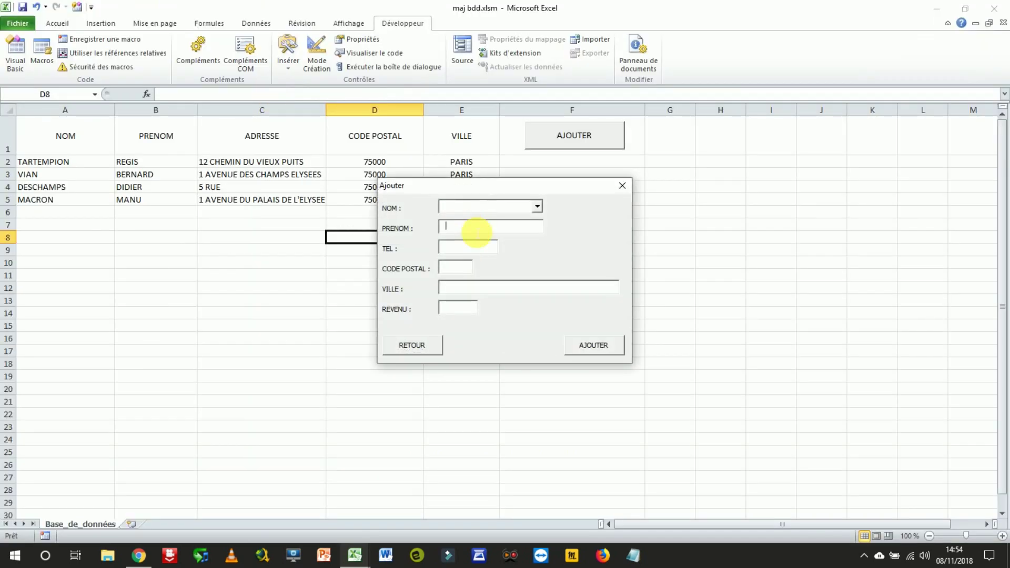
text(sdfs)
text(finsdfosnqfsdofsdofnisdfonsdfs)
key(BackSpace)
key(BackSpace)
key(BackSpace)
key(BackSpace)
key(BackSpace)
key(BackSpace)
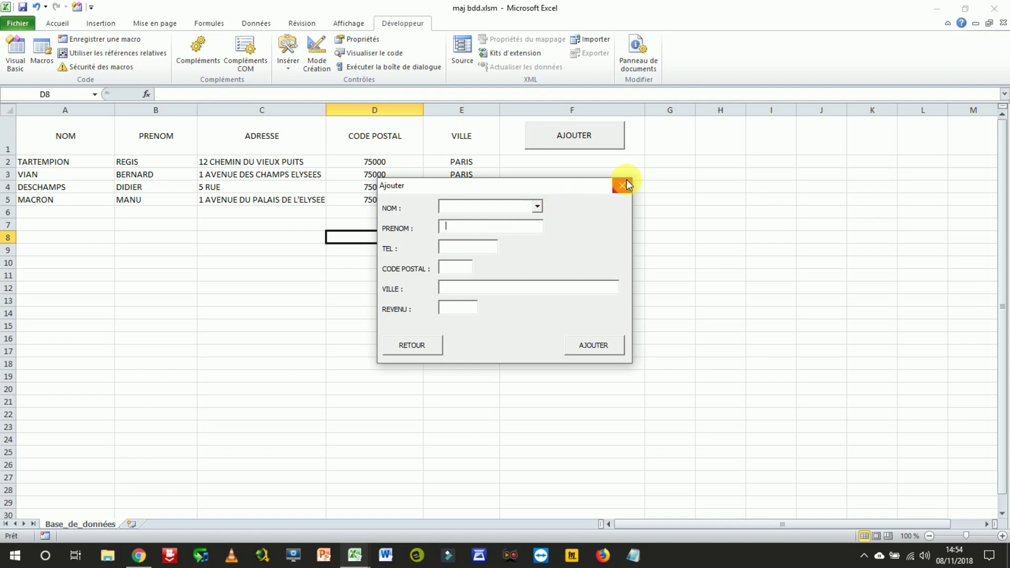
click(622, 185)
click(77, 7)
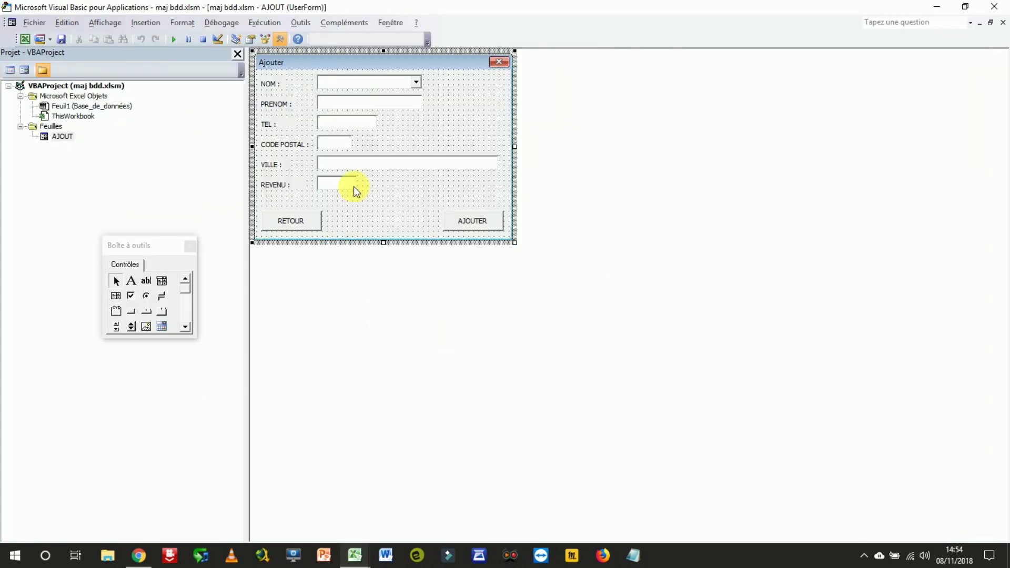
double_click(346, 110)
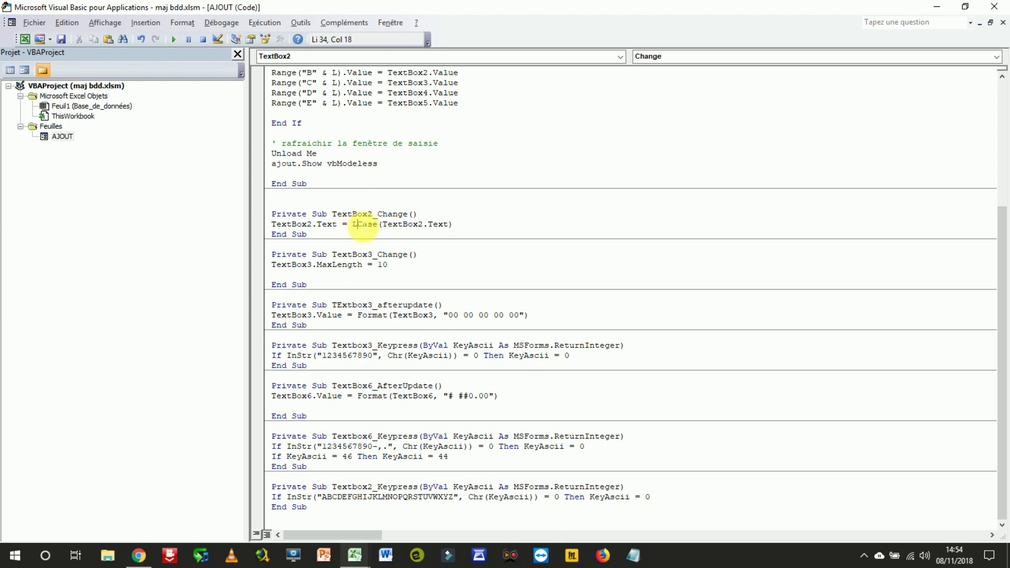
click(517, 215)
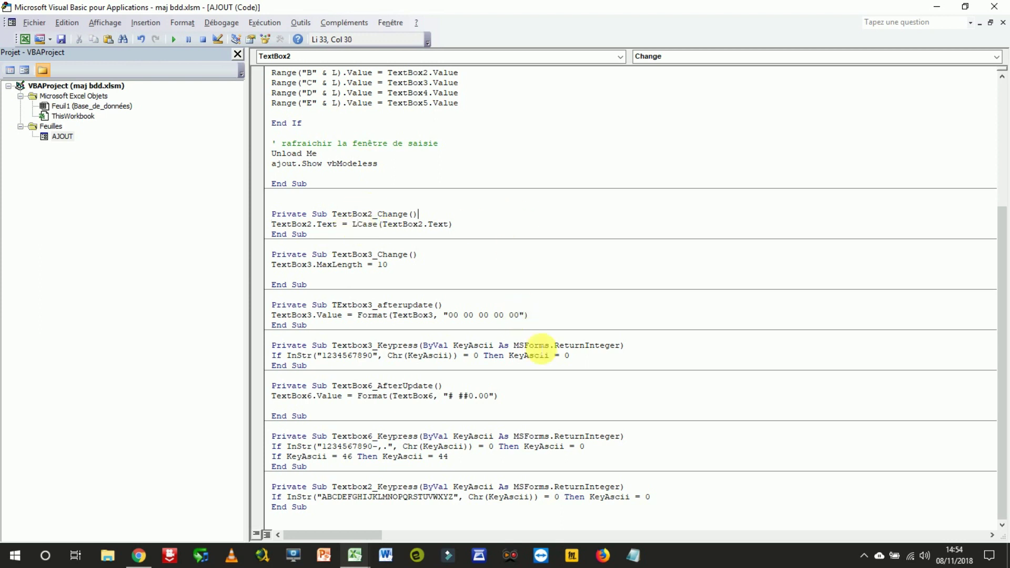
click(305, 496)
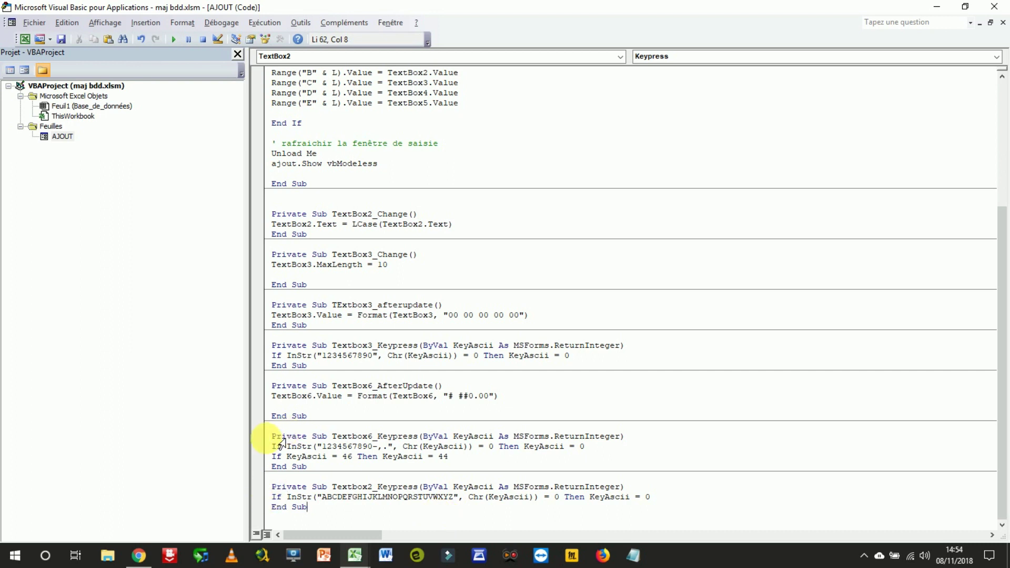
drag(272, 485, 464, 499)
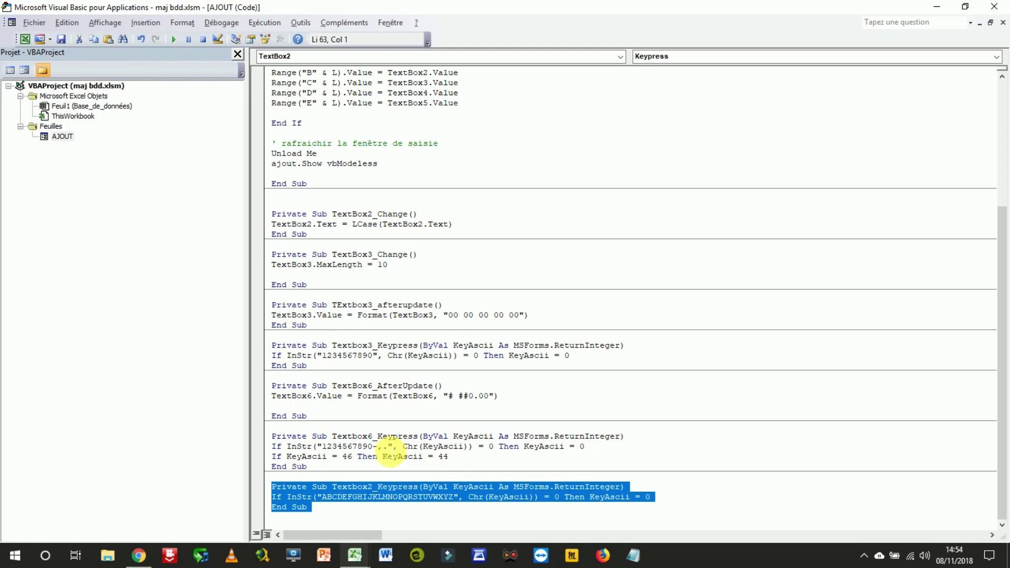
drag(388, 446, 322, 446)
drag(321, 497, 448, 497)
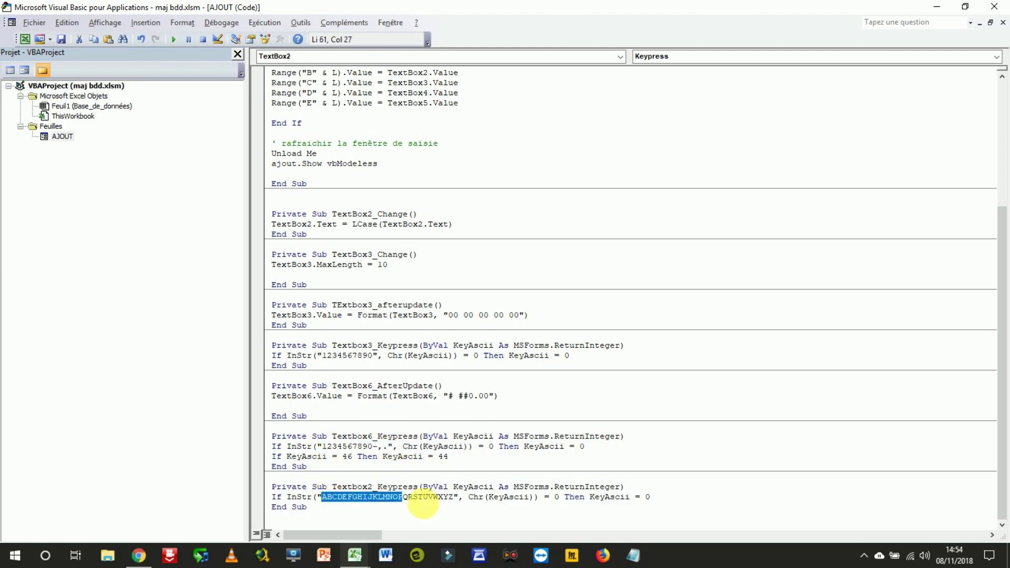
click(433, 520)
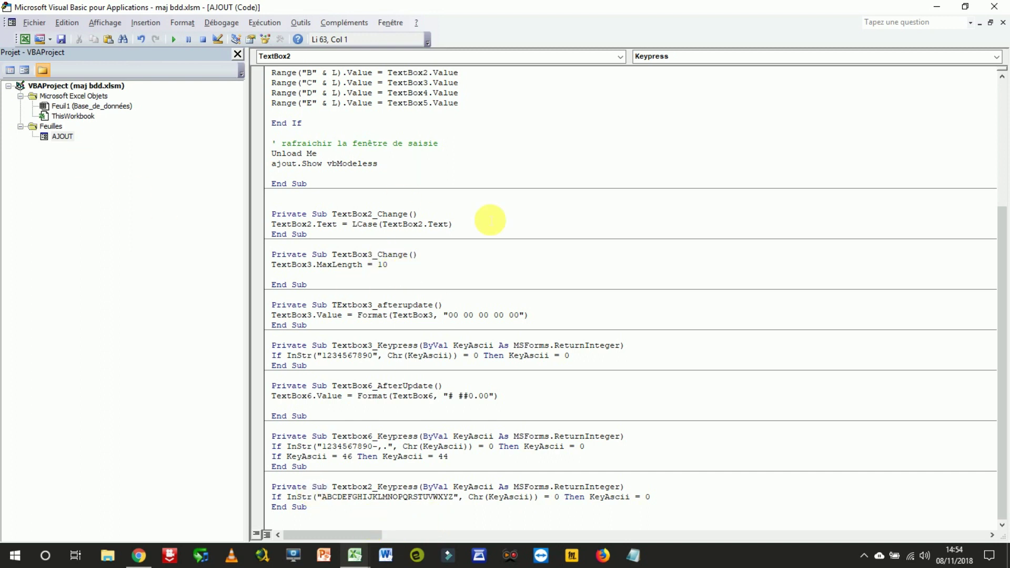
drag(553, 316, 236, 310)
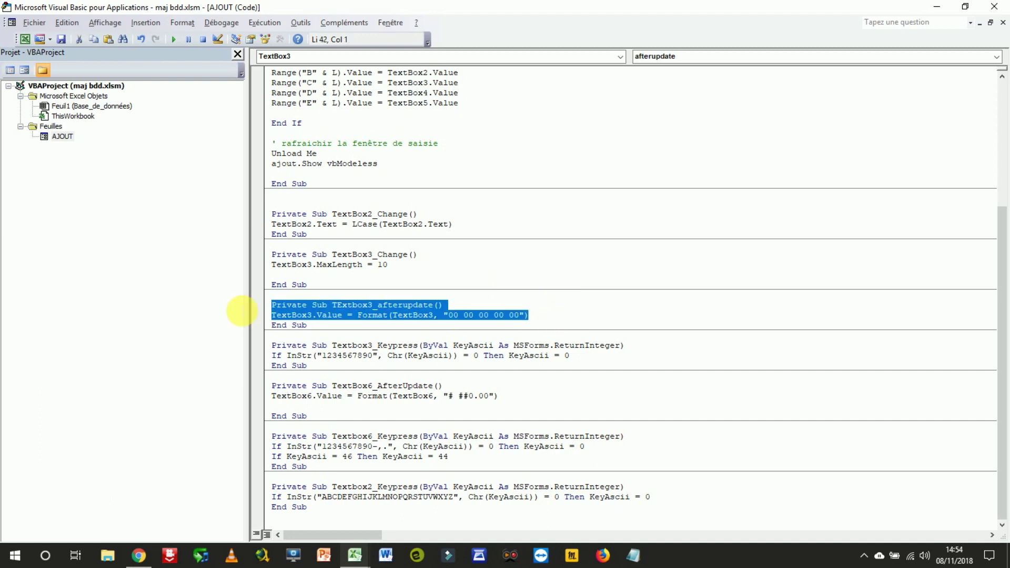
click(239, 315)
drag(513, 397, 270, 396)
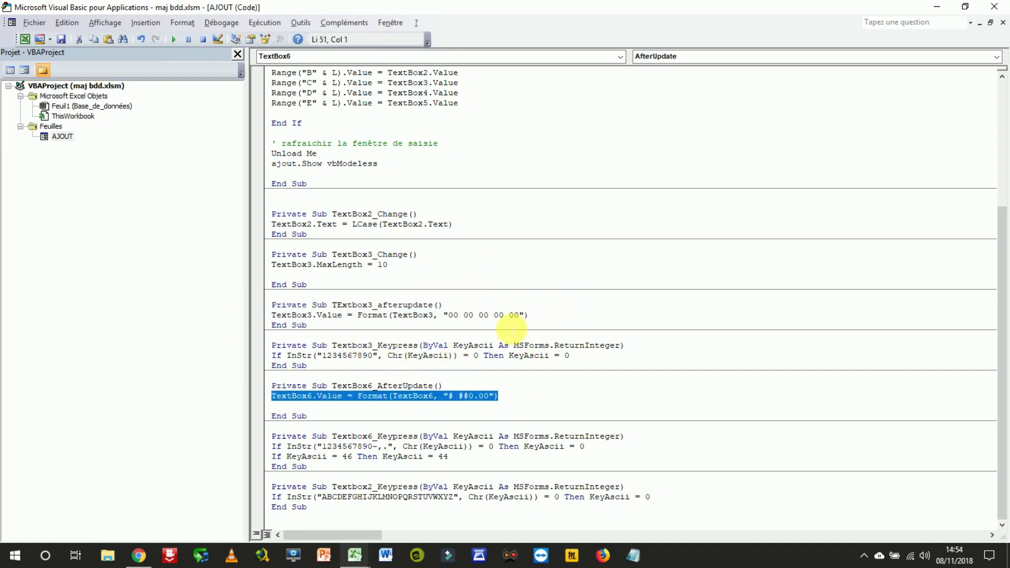
drag(452, 224, 270, 224)
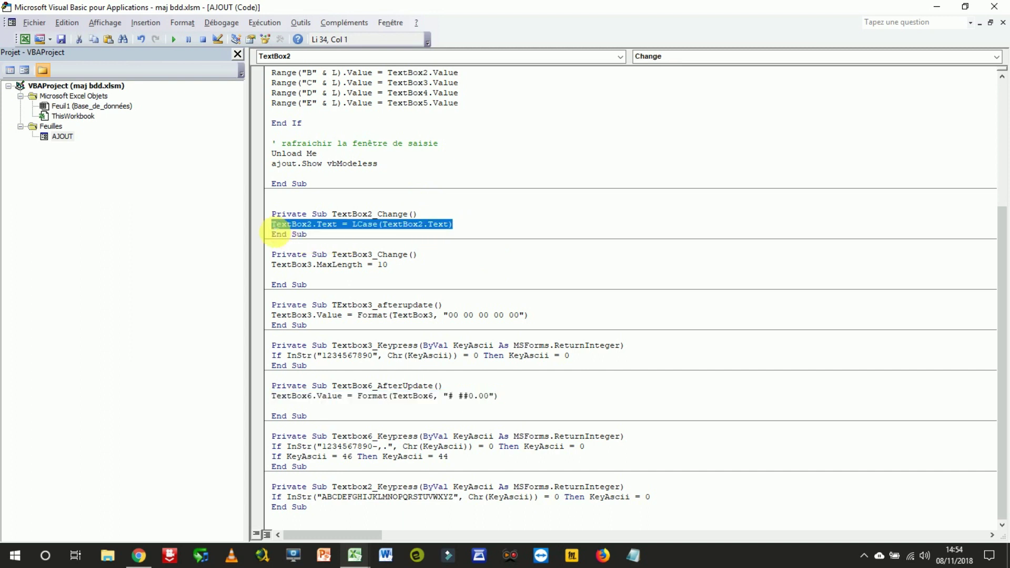
Change LCase to UCase in the TextBox2_Change handler.
click(368, 224)
drag(357, 225, 352, 225)
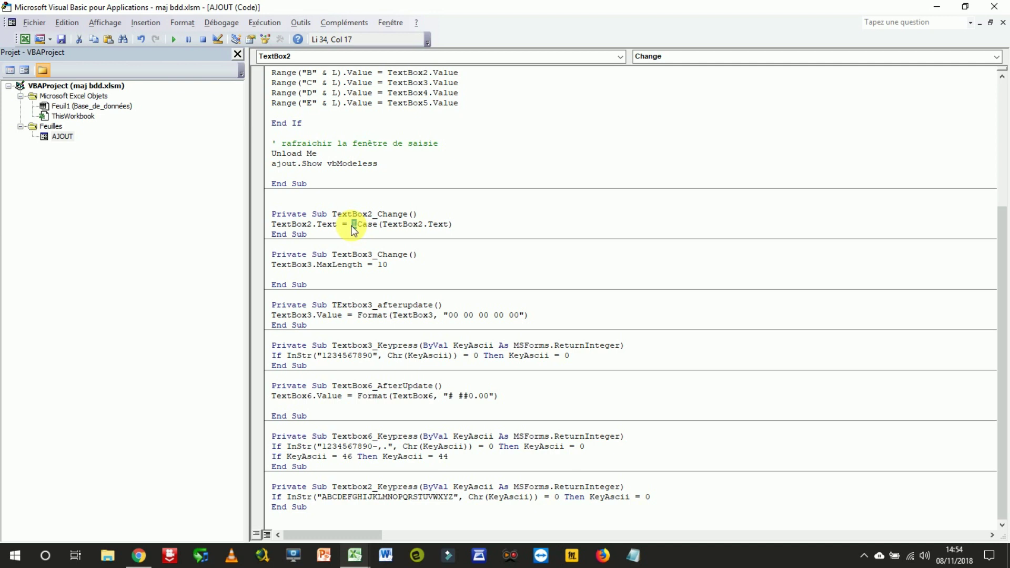
text(u)
key(BackSpace)
text(U)
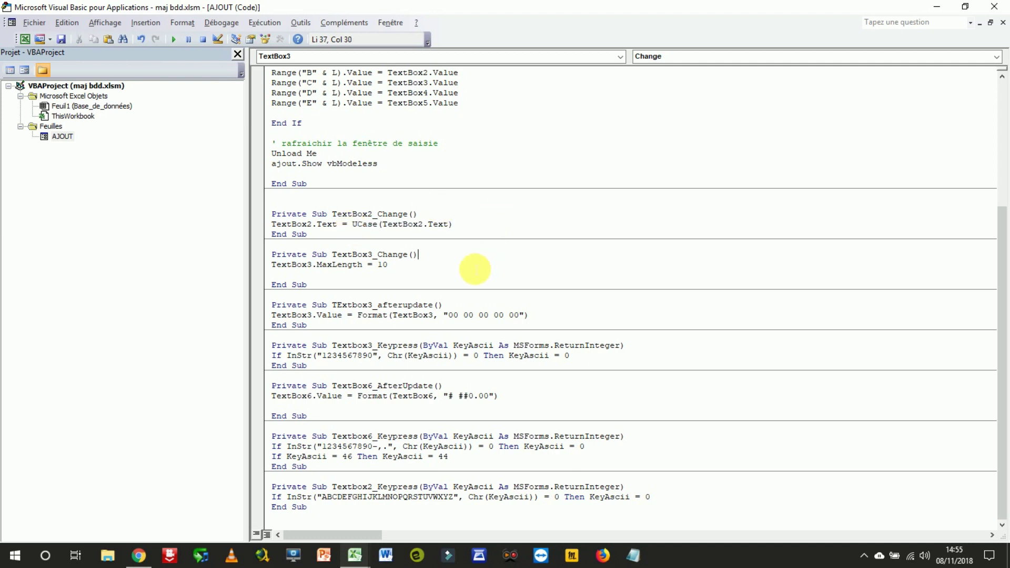
Review TEL's MaxLength = 10 line and REVENU's period-to-comma (46→44) KeyAscii rule.
drag(412, 266, 271, 266)
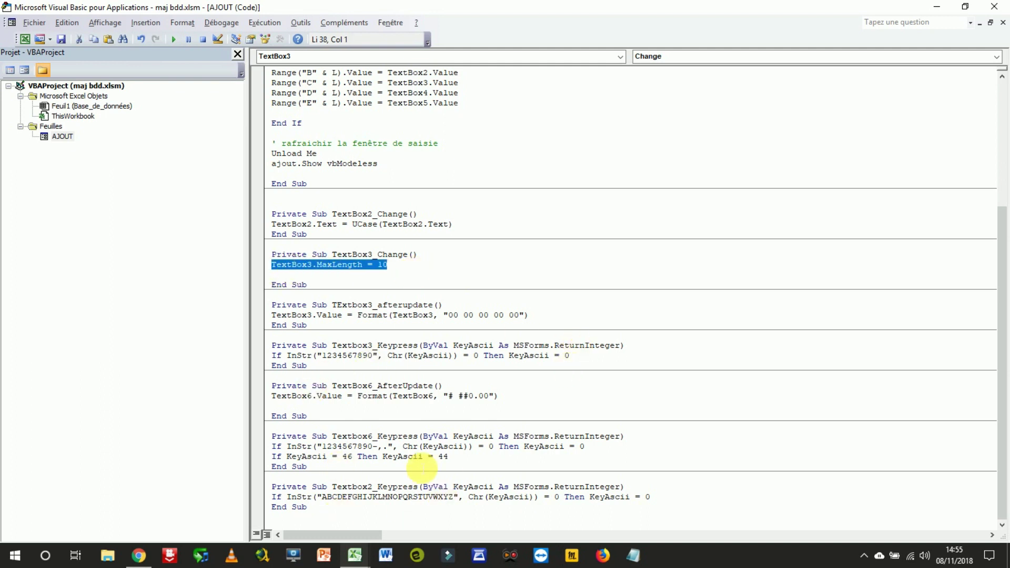
drag(448, 457, 273, 460)
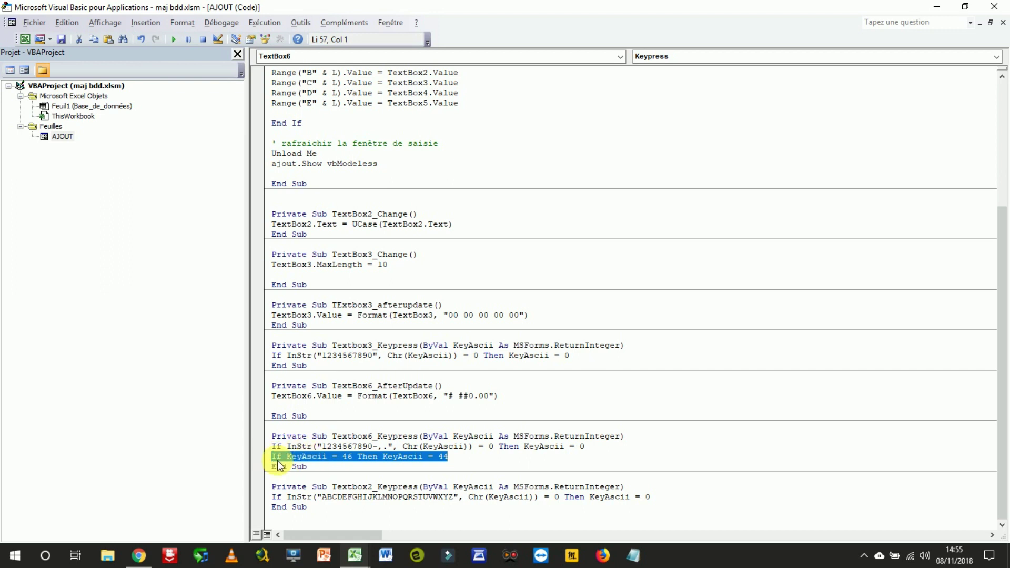
click(448, 457)
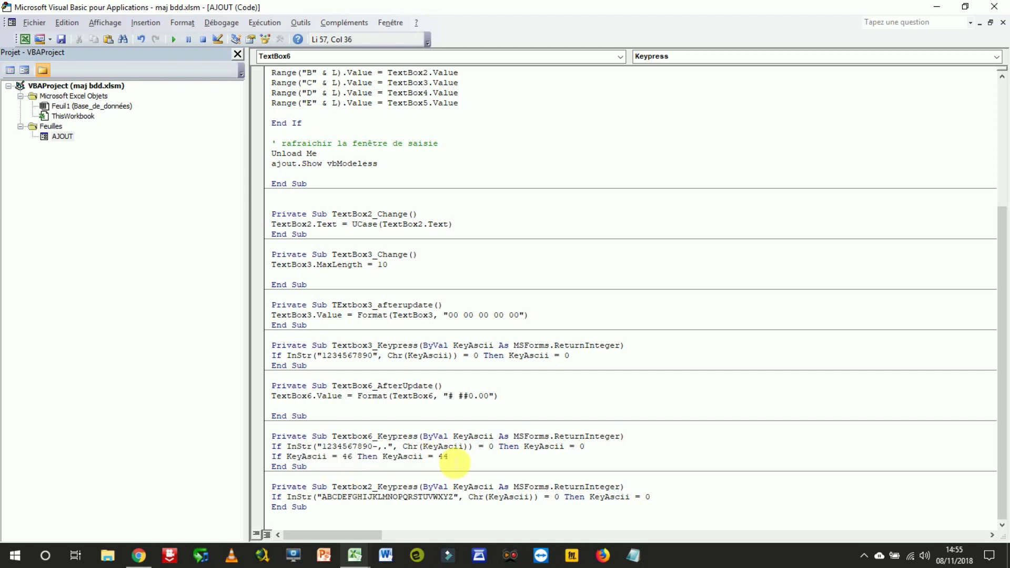
click(534, 244)
Inspect the PRENOM text box's properties and change code in the AJOUT design.
click(63, 137)
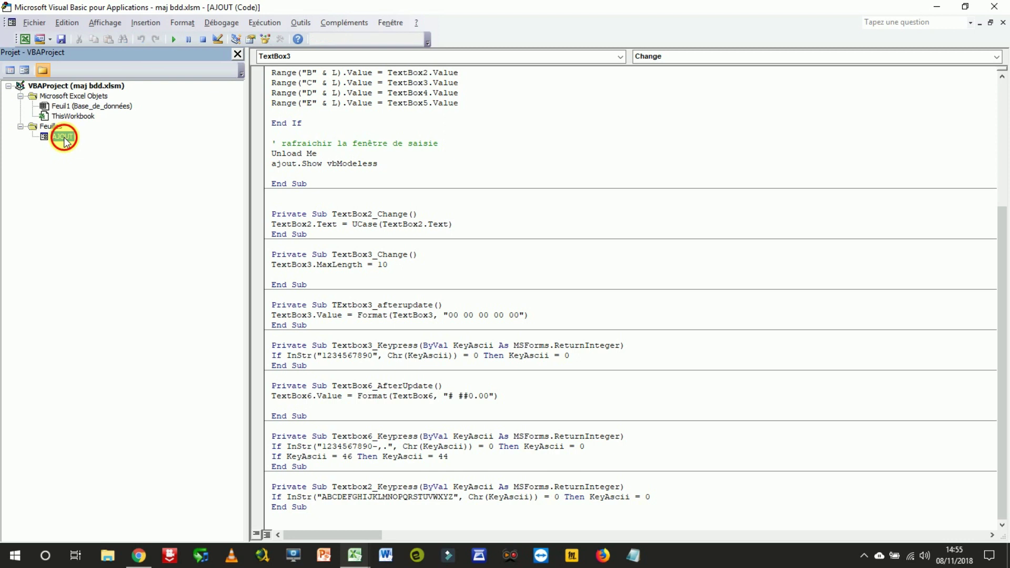
double_click(63, 138)
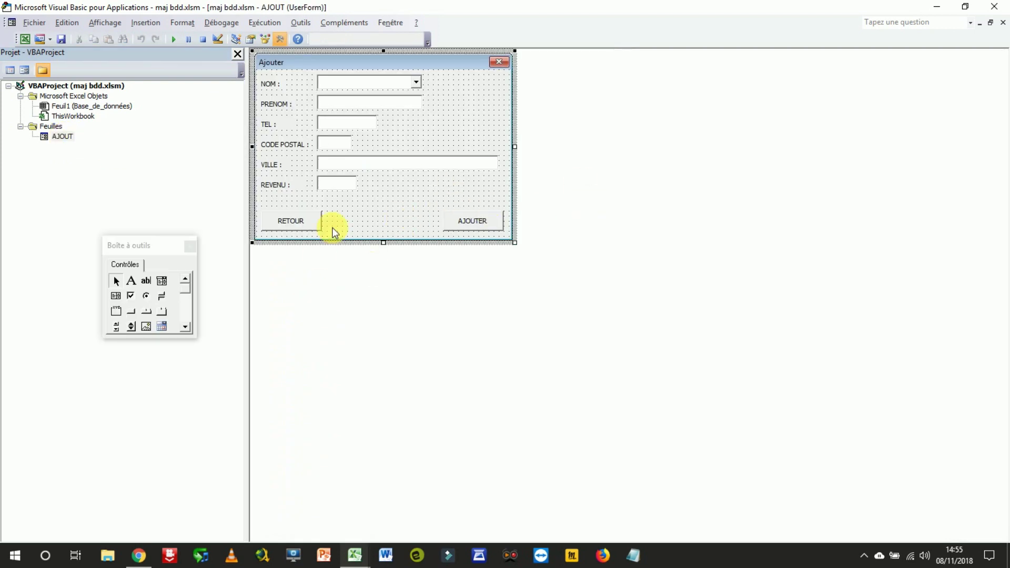
click(336, 102)
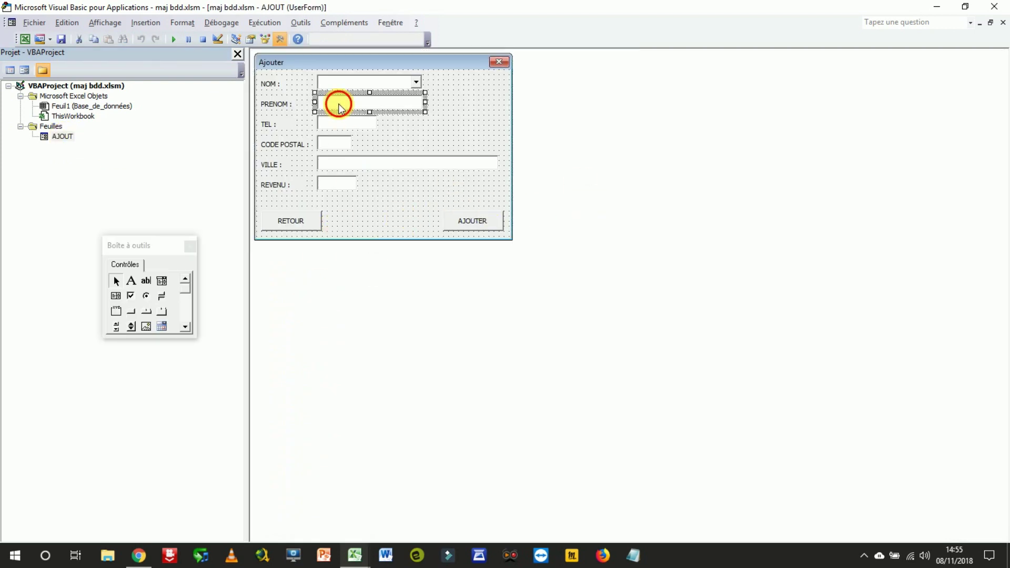
click(250, 40)
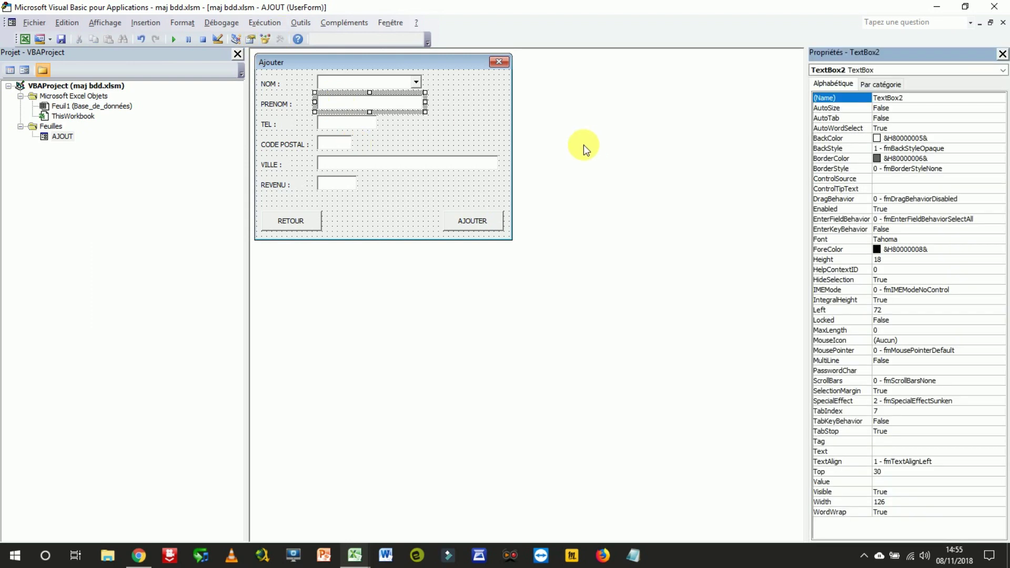
click(1003, 53)
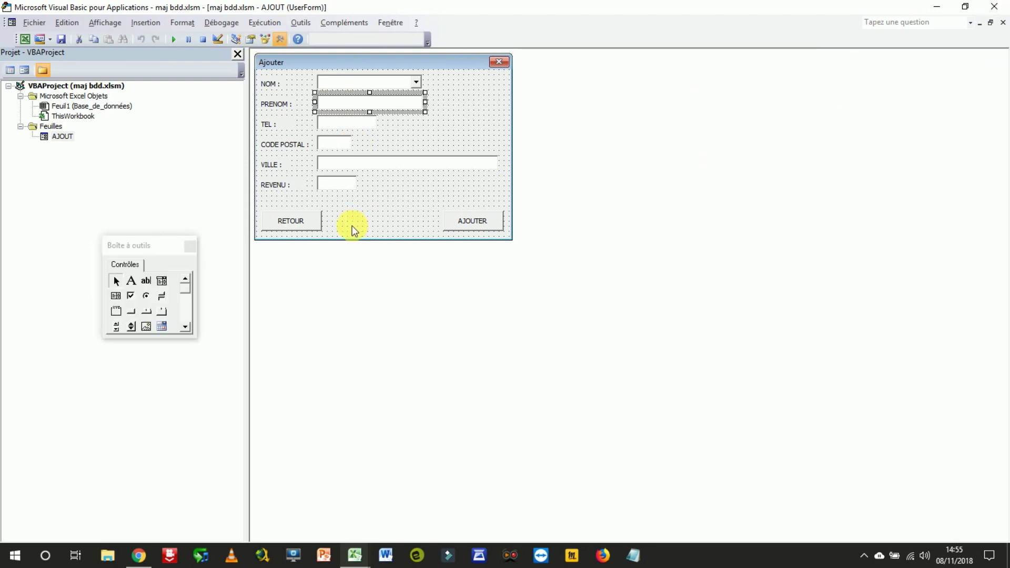
click(343, 128)
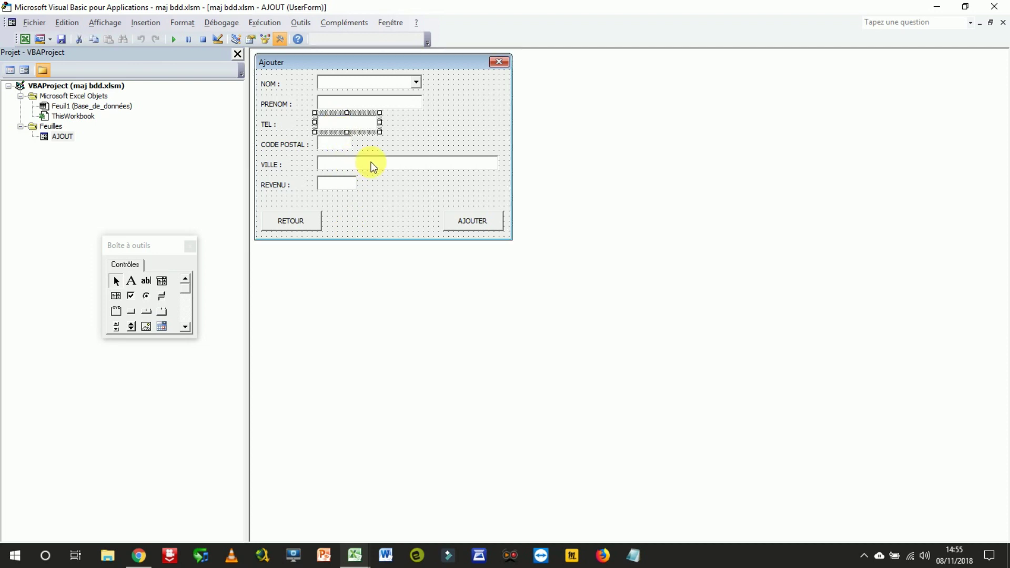
double_click(377, 102)
double_click(62, 137)
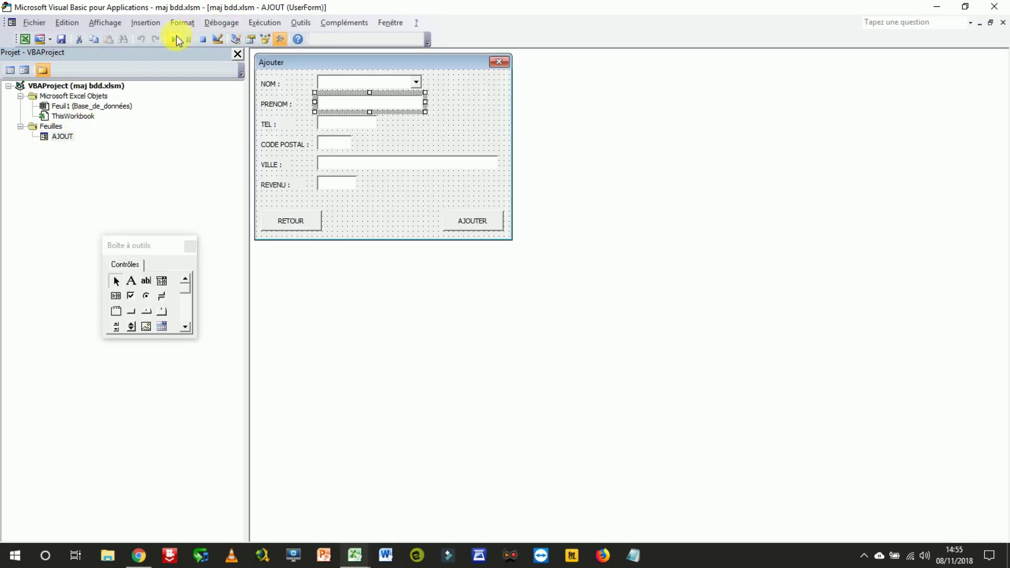
Run the Ajouter form, test typing in PRENOM and VILLE, then close it.
click(174, 38)
click(481, 229)
text(SDFQSFSDQFQSDFSDFSDF)
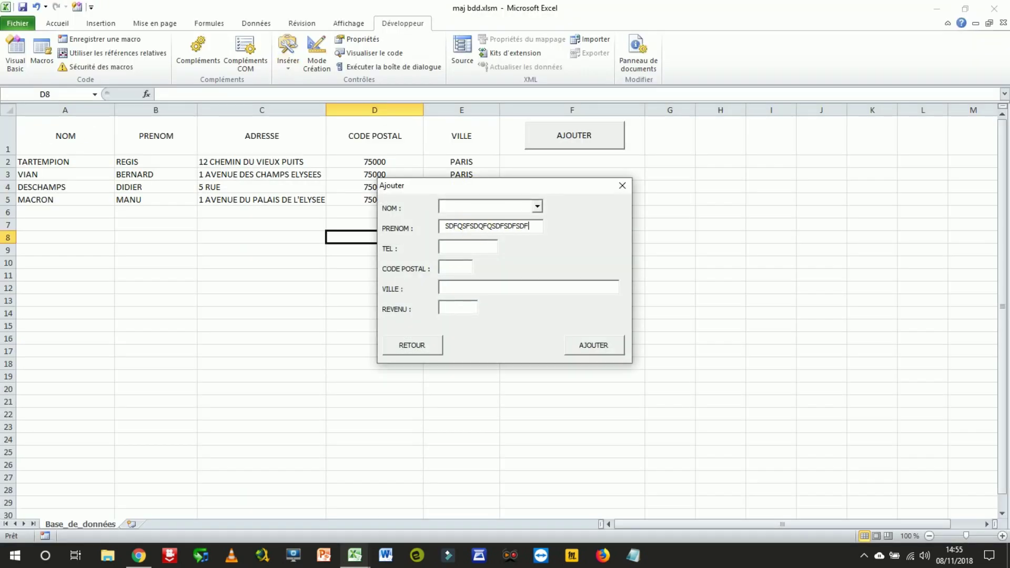
key(BackSpace)
key(BackSpace)
key(BackSpace)
key(BackSpace)
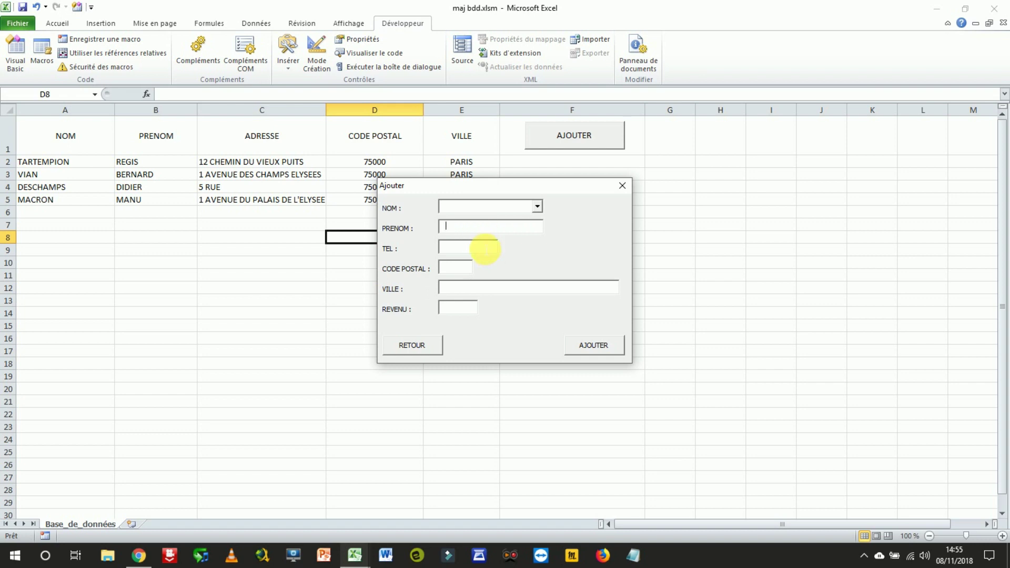
click(513, 288)
text(ùùùùù)
click(620, 187)
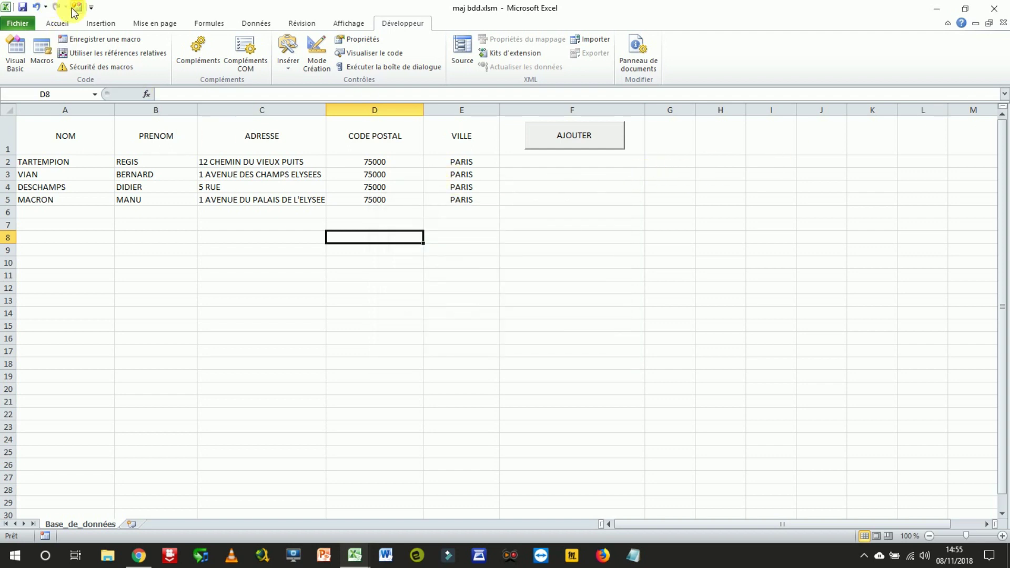
click(77, 7)
click(363, 103)
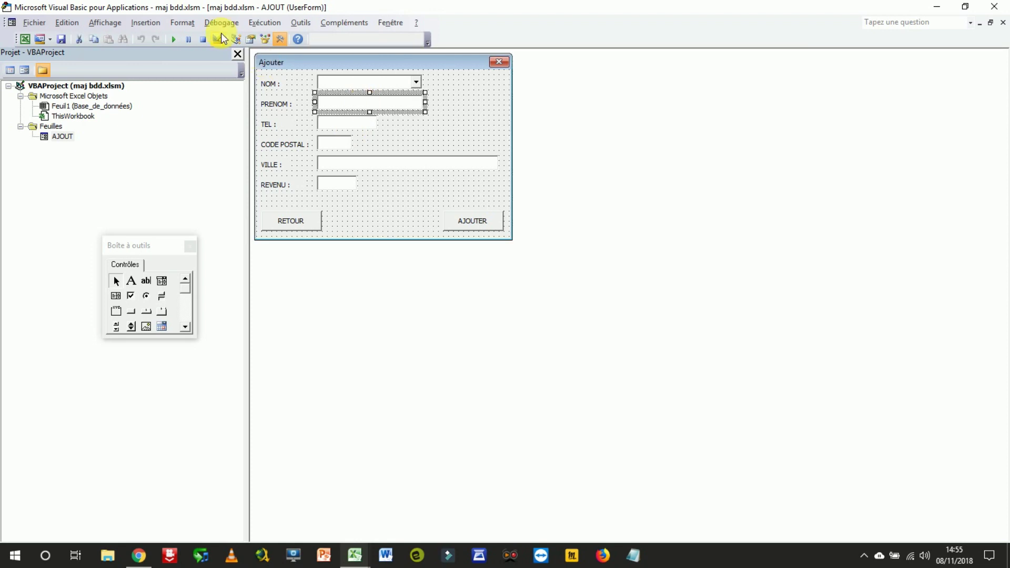
Enter asterisks in the PRENOM box's ControlTipText and PasswordChar properties.
click(254, 39)
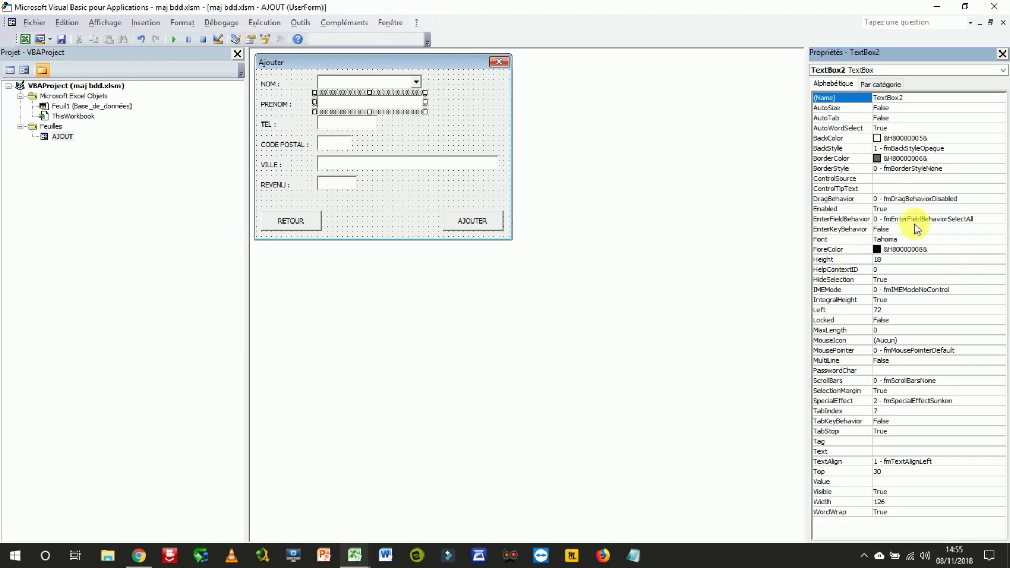
click(899, 189)
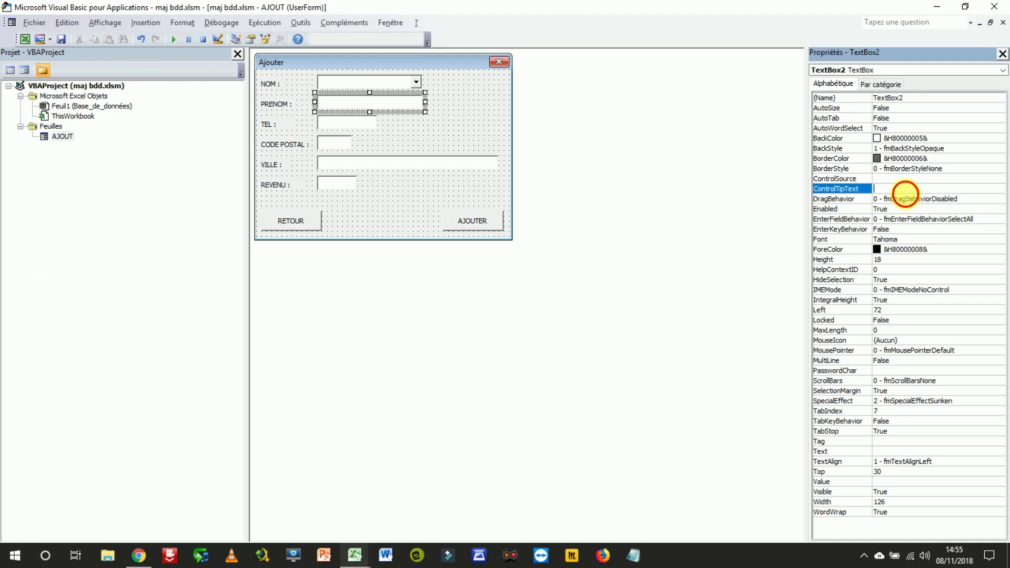
text(*)
click(759, 213)
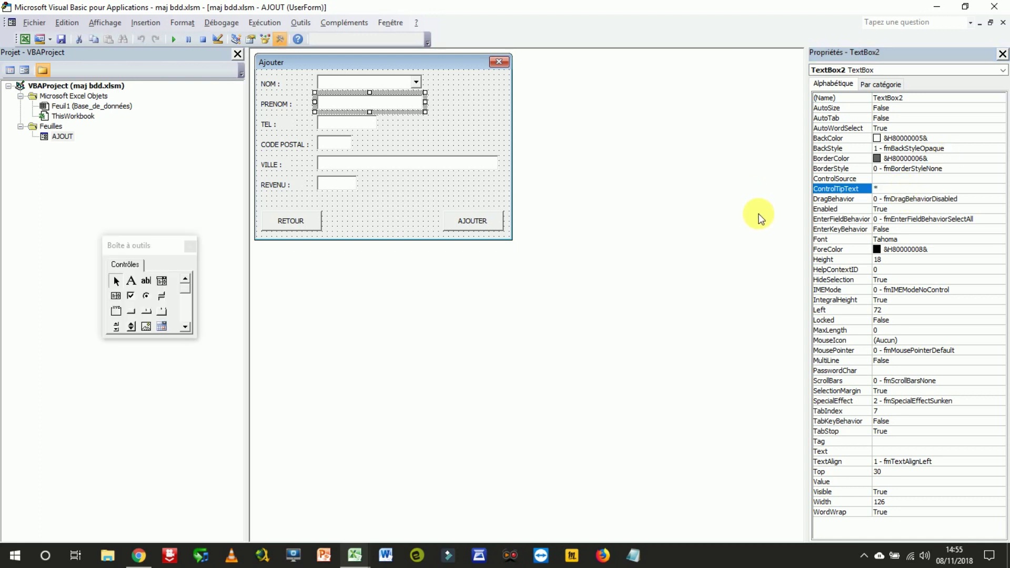
click(891, 189)
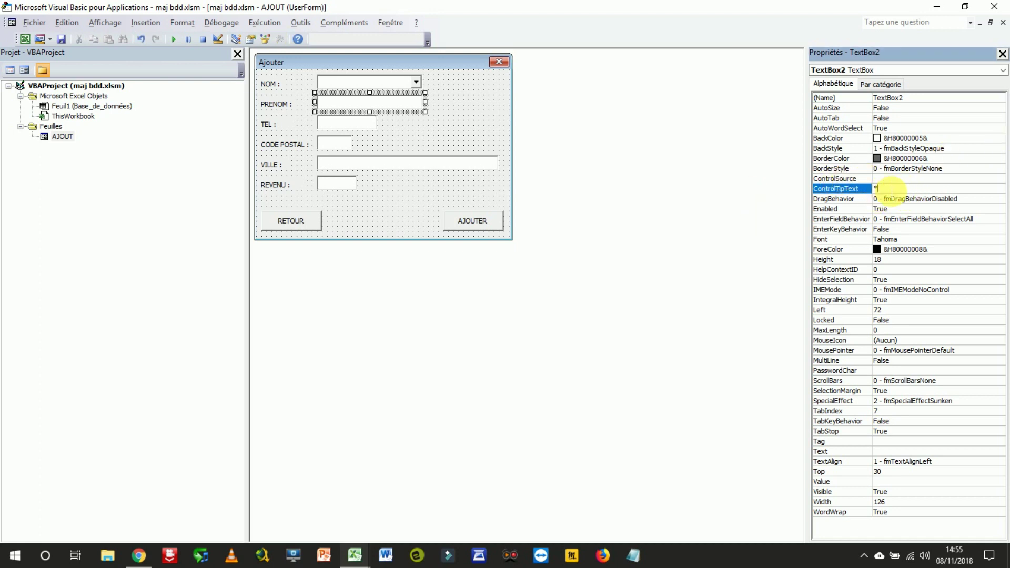
click(917, 370)
text(****)
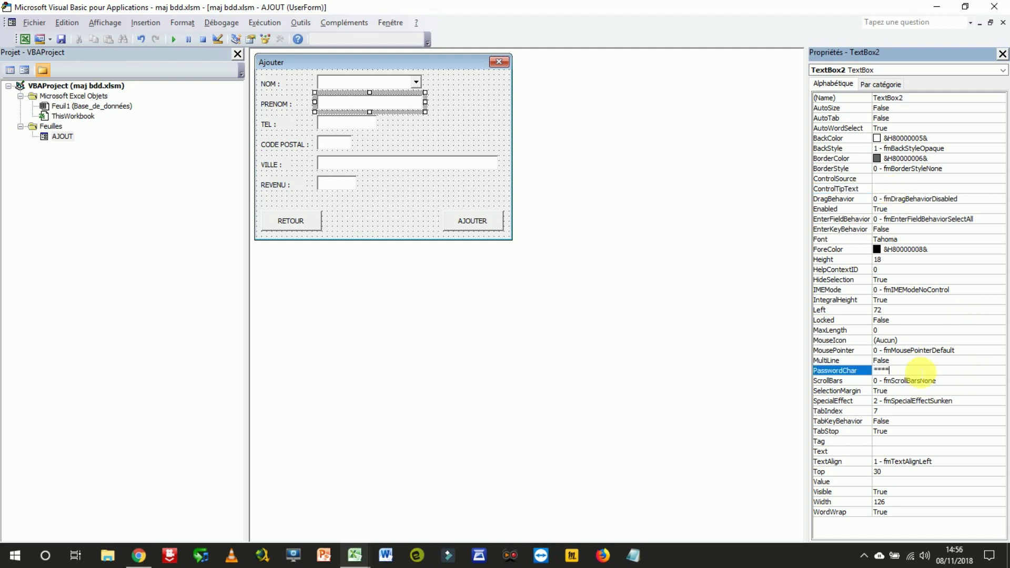
key(BackSpace)
key(BackSpace)
key(BackSpace)
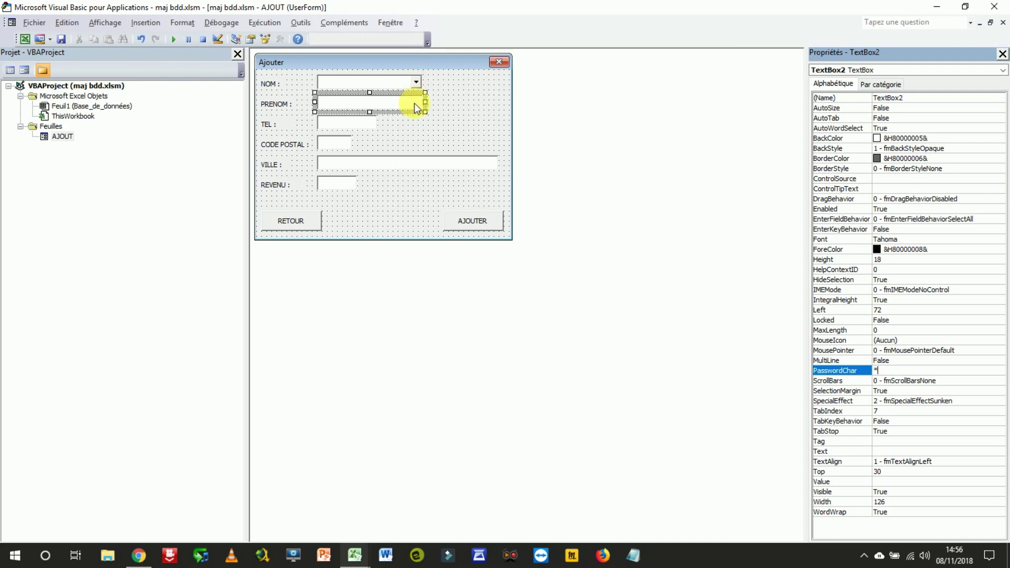
Set the VILLE box's PasswordChar to * and test it in the running form.
click(350, 170)
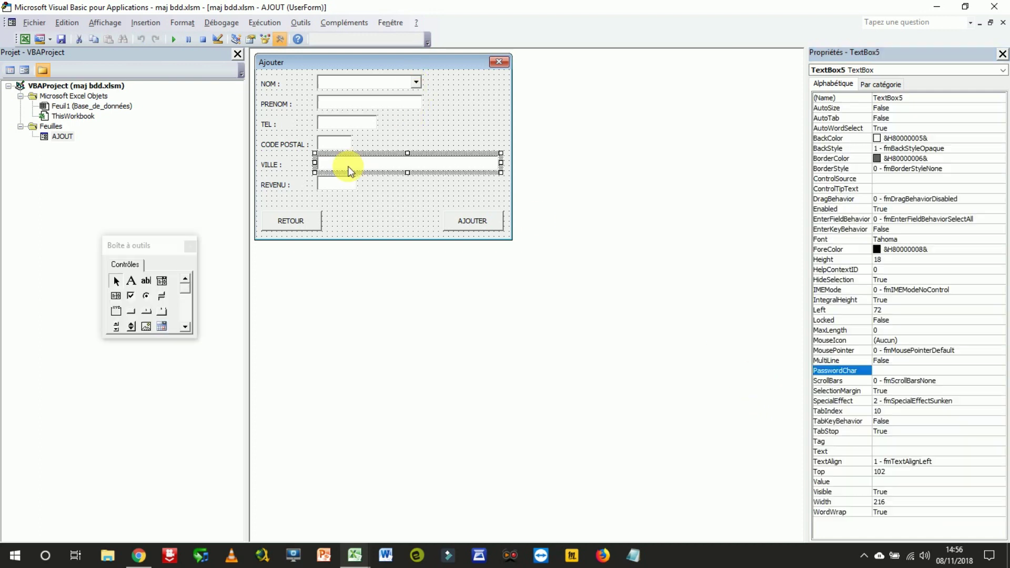
click(913, 370)
text(*)
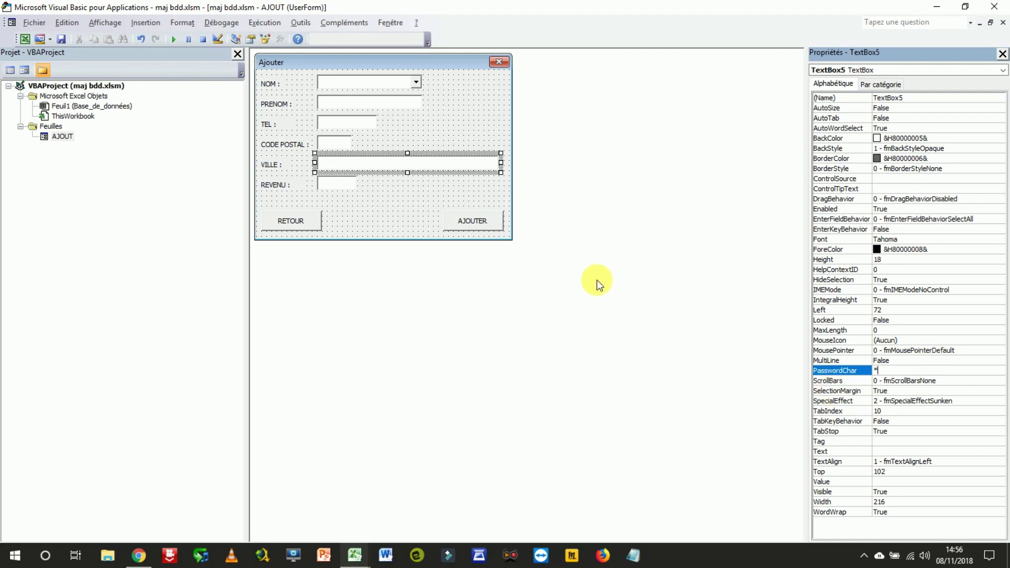
click(597, 280)
click(172, 40)
click(459, 287)
text(************************************************)
Delete some masked VILLE characters and close the Ajouter form, back to Base_de_données.
key(BackSpace)
key(BackSpace)
key(BackSpace)
key(BackSpace)
key(BackSpace)
key(BackSpace)
key(BackSpace)
key(BackSpace)
key(BackSpace)
key(BackSpace)
key(BackSpace)
key(BackSpace)
key(BackSpace)
key(BackSpace)
key(BackSpace)
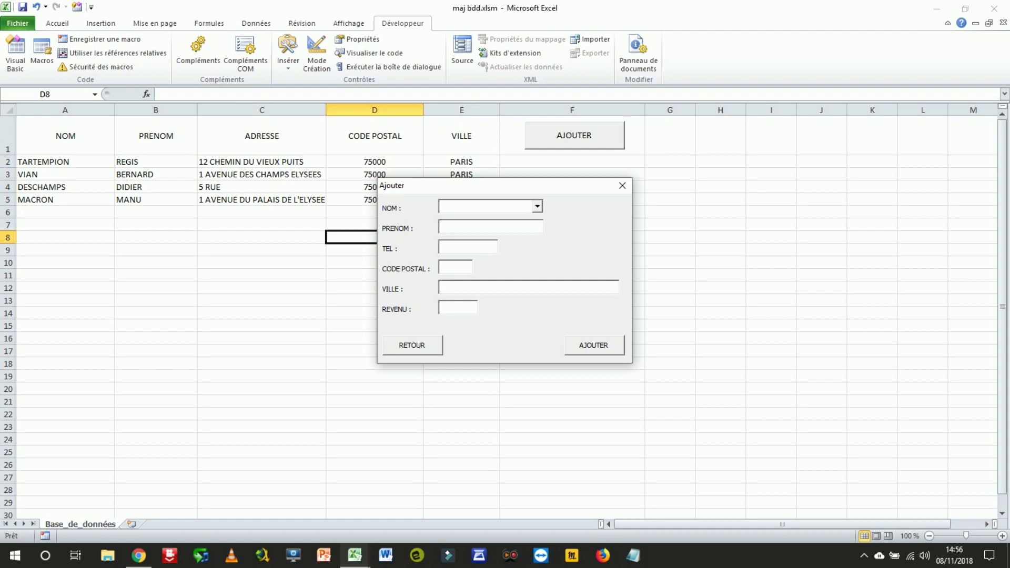
click(621, 189)
click(545, 322)
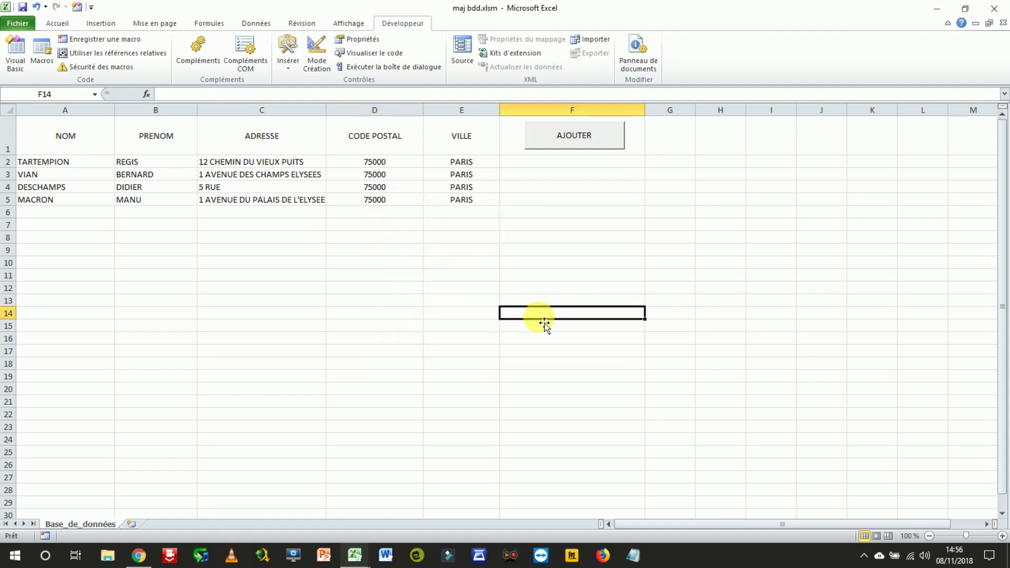